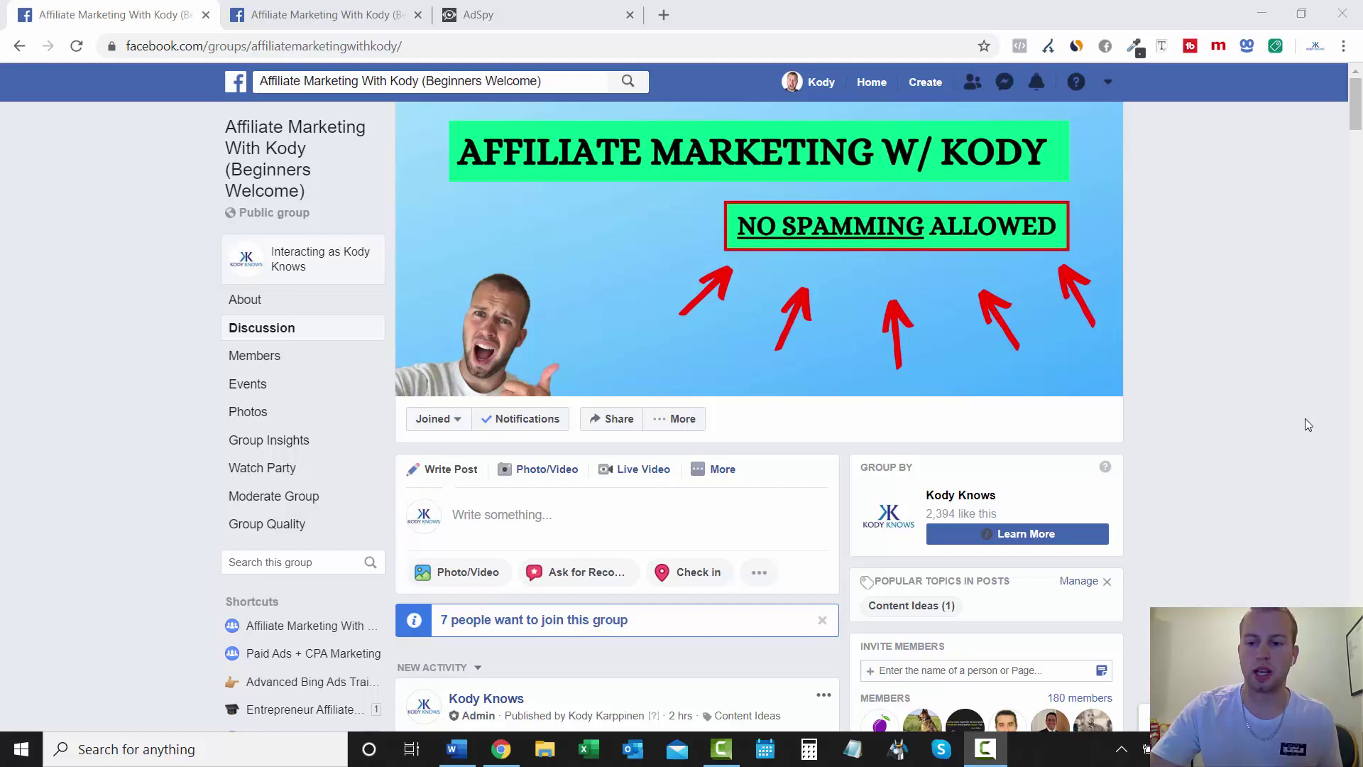
Switch to the second browser tab, showing the group's three Membership Questions.
left_click(337, 16)
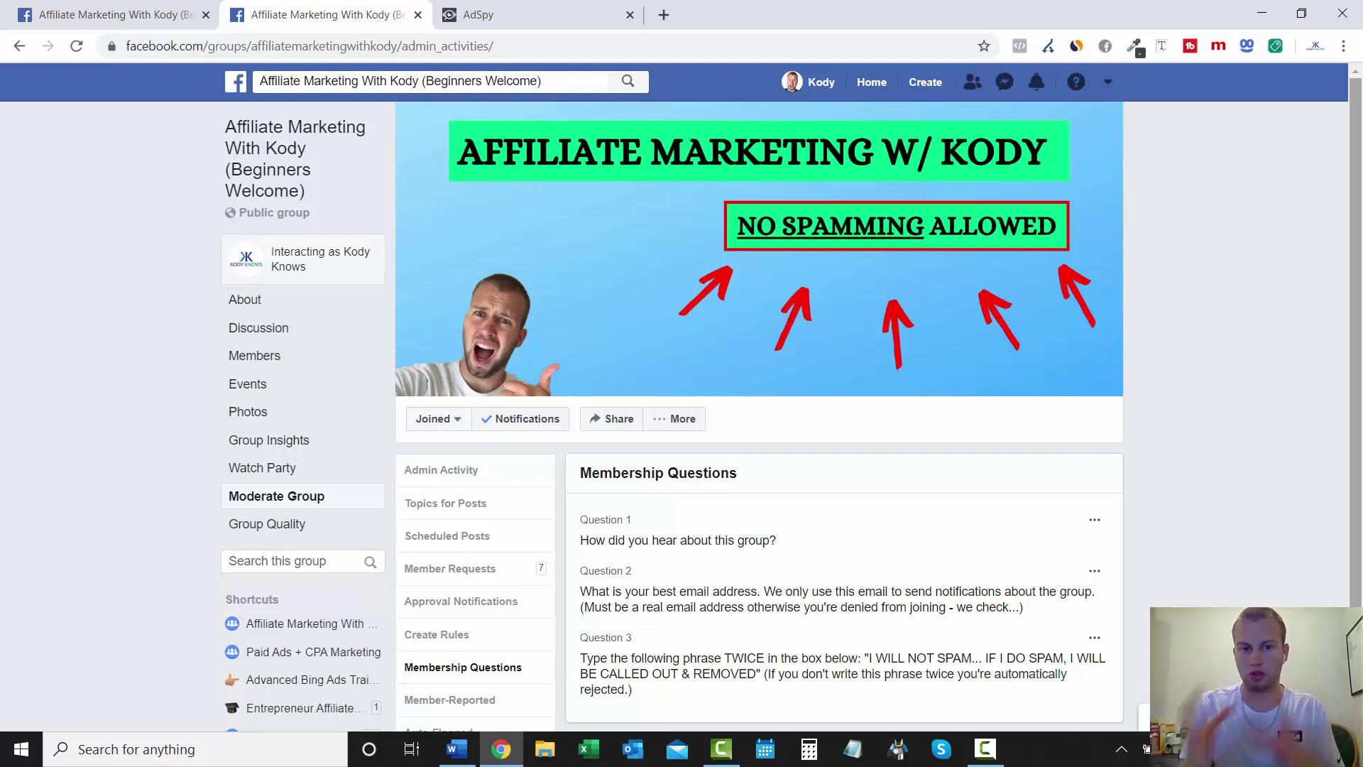
Scroll down, highlight the anti-spam phrase in Question 3, then move to the AdSpy tab.
scroll(984, 346, "down", 2)
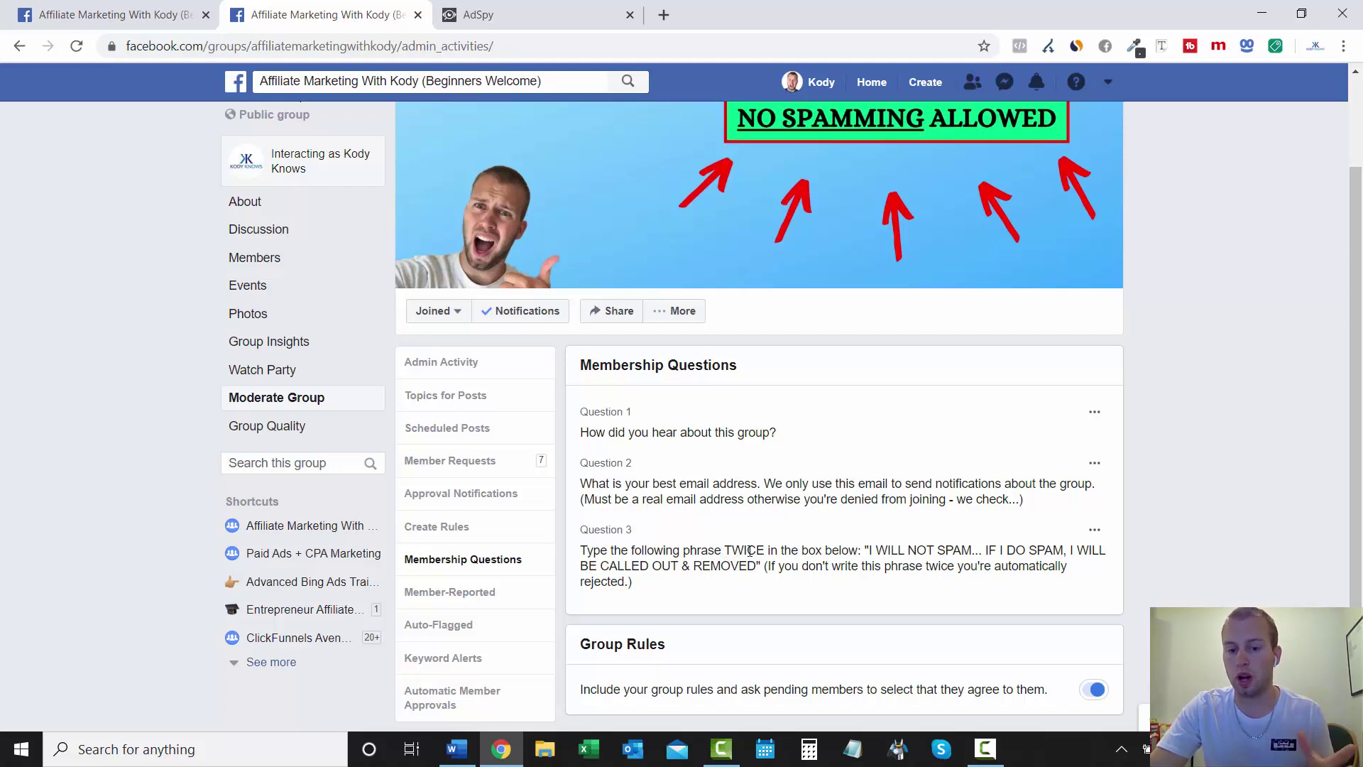
left_click_drag(871, 552, 764, 566)
left_click(805, 572)
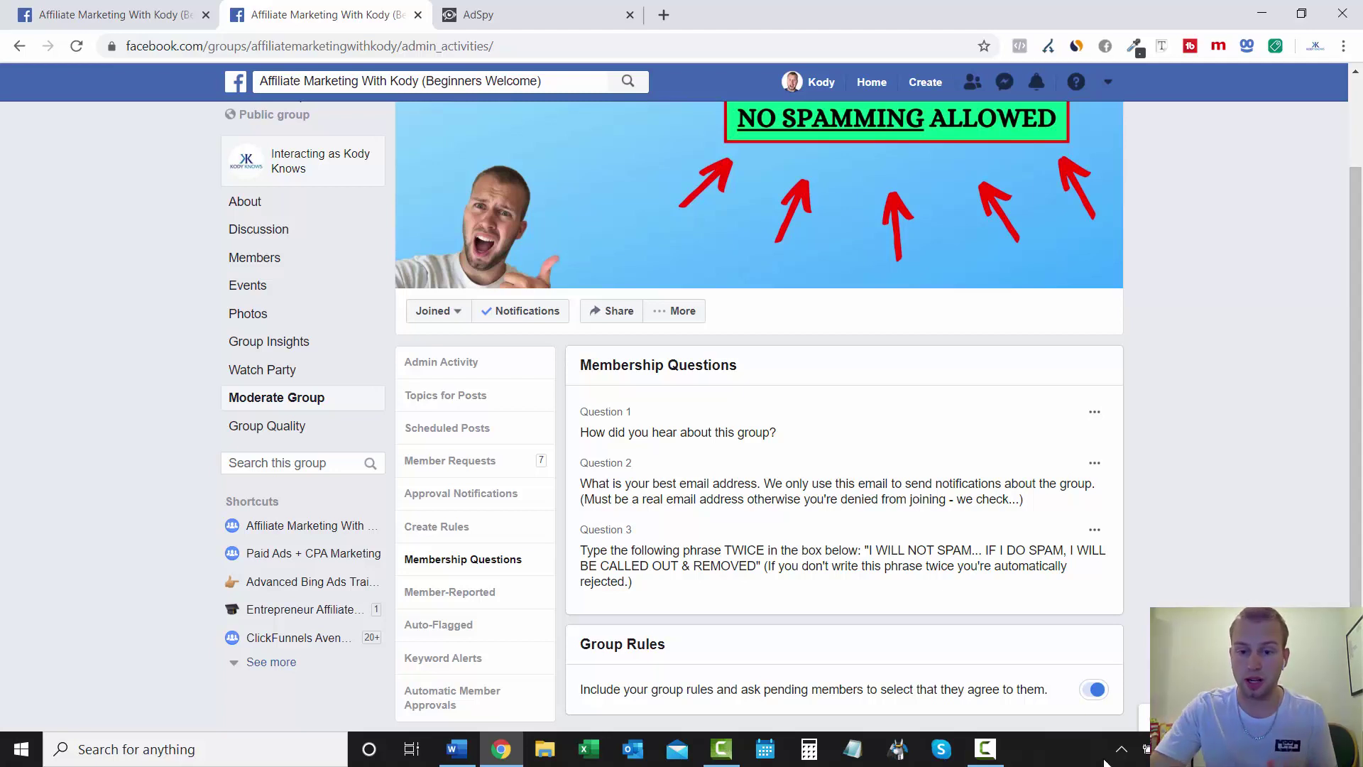
left_click_drag(757, 566, 840, 551)
left_click(866, 551)
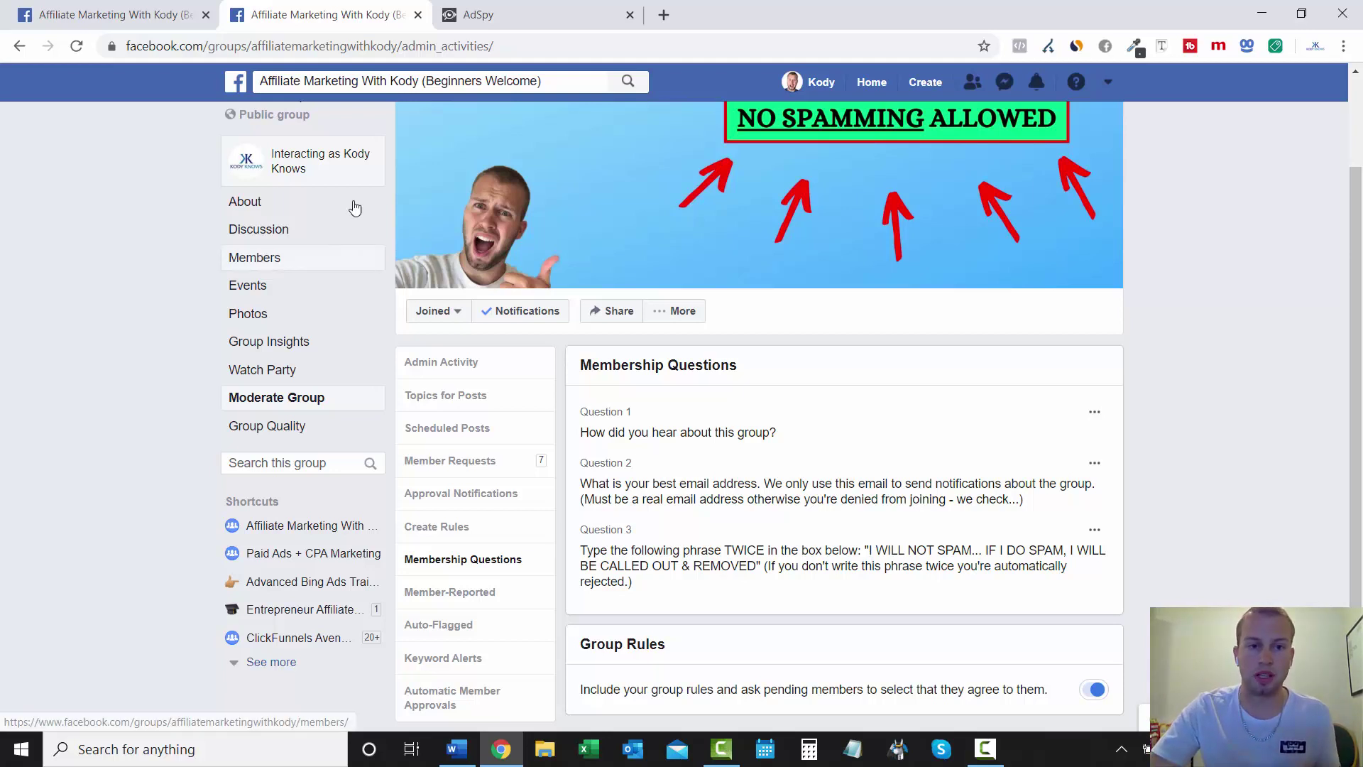
left_click(509, 16)
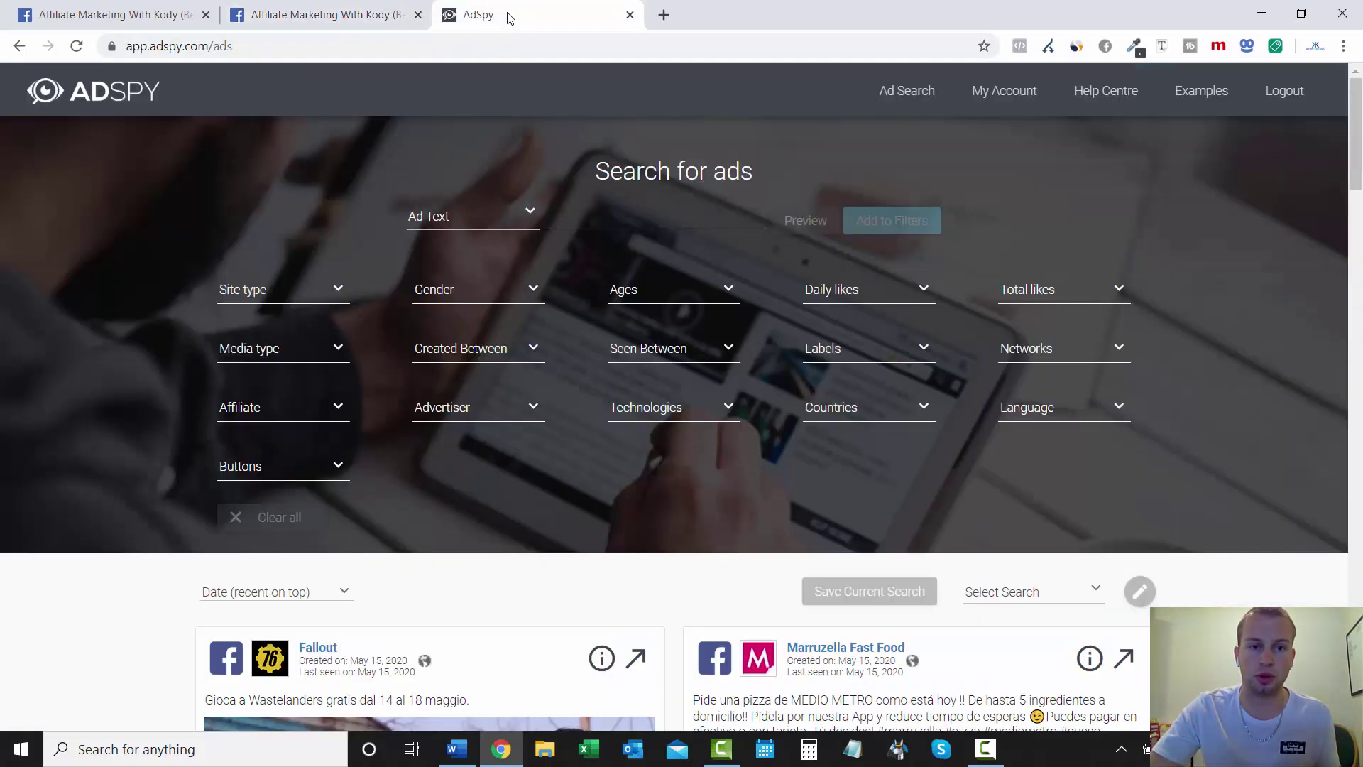
Close the two Facebook group tabs, leaving only the AdSpy ad search page.
left_click(205, 15)
left_click(205, 15)
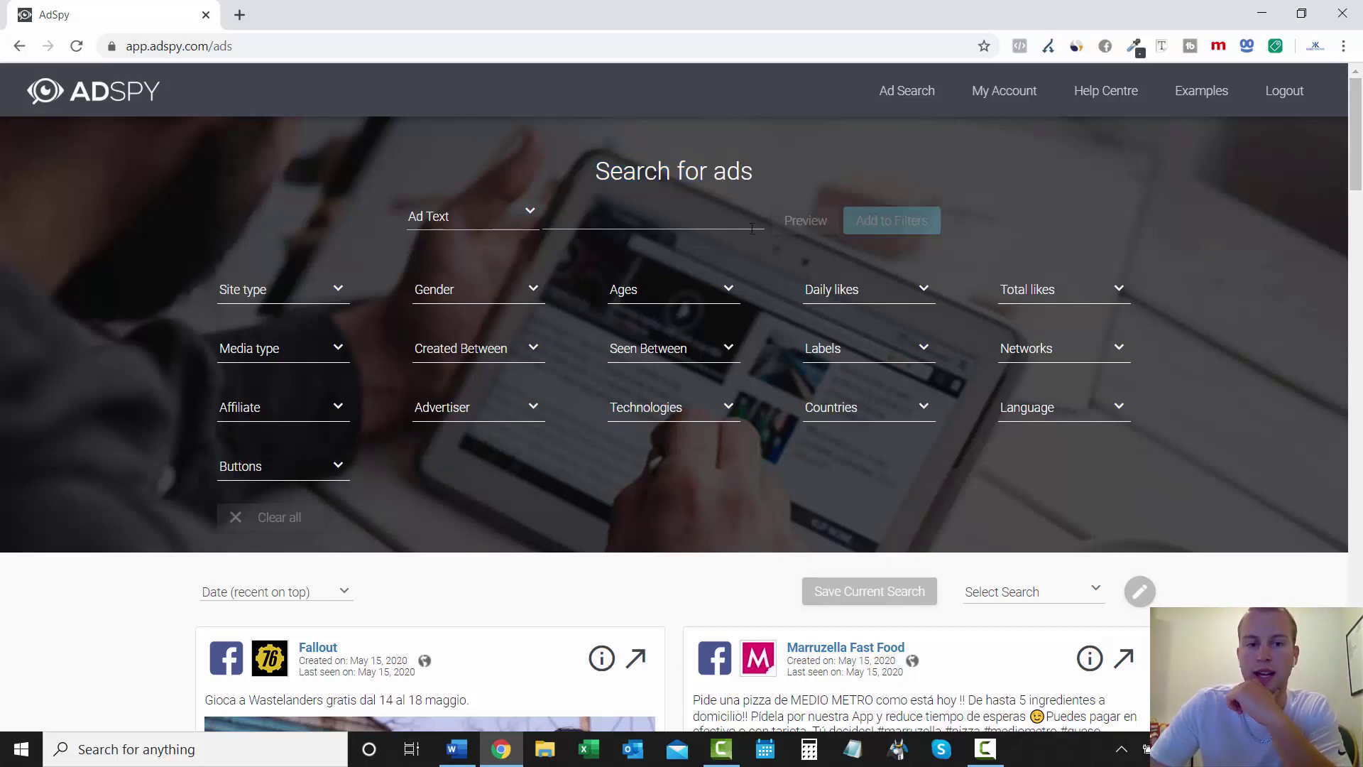
left_click(466, 224)
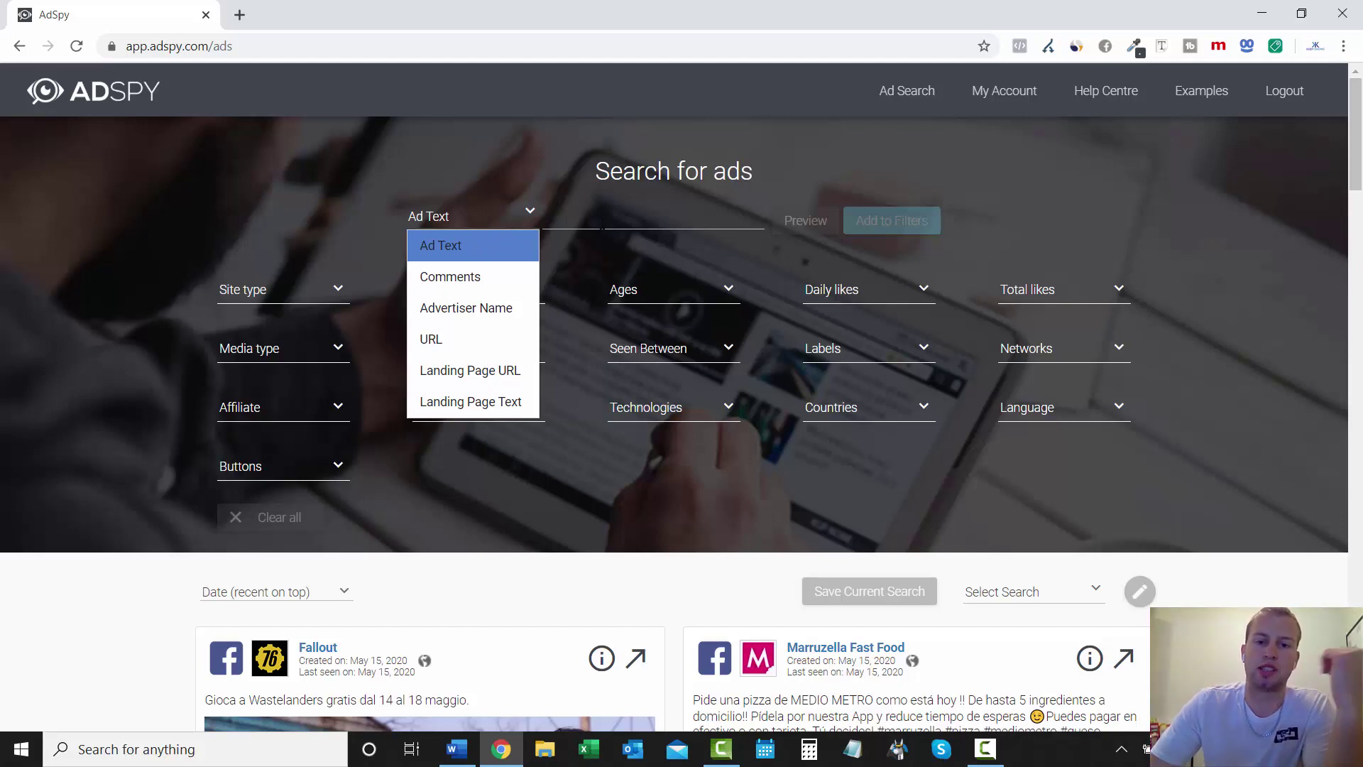
left_click(455, 245)
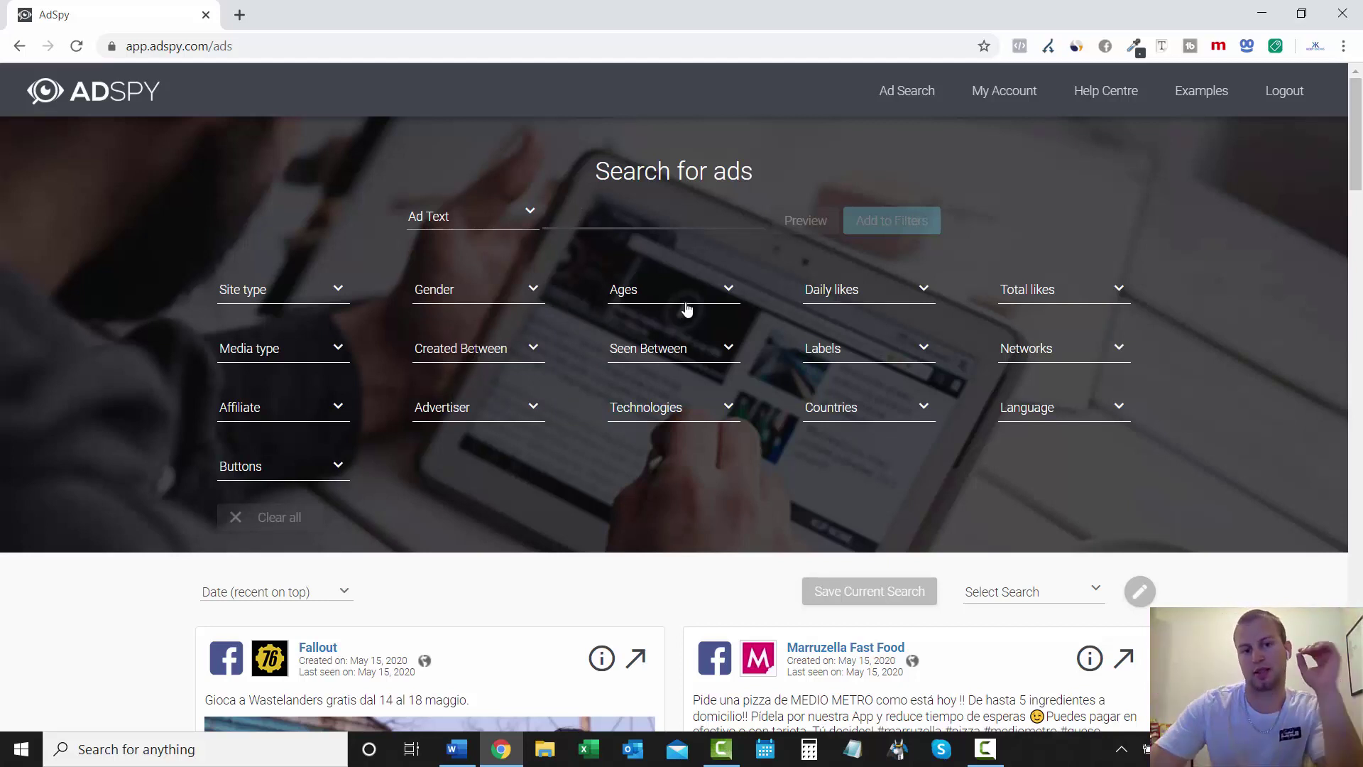
left_click(444, 217)
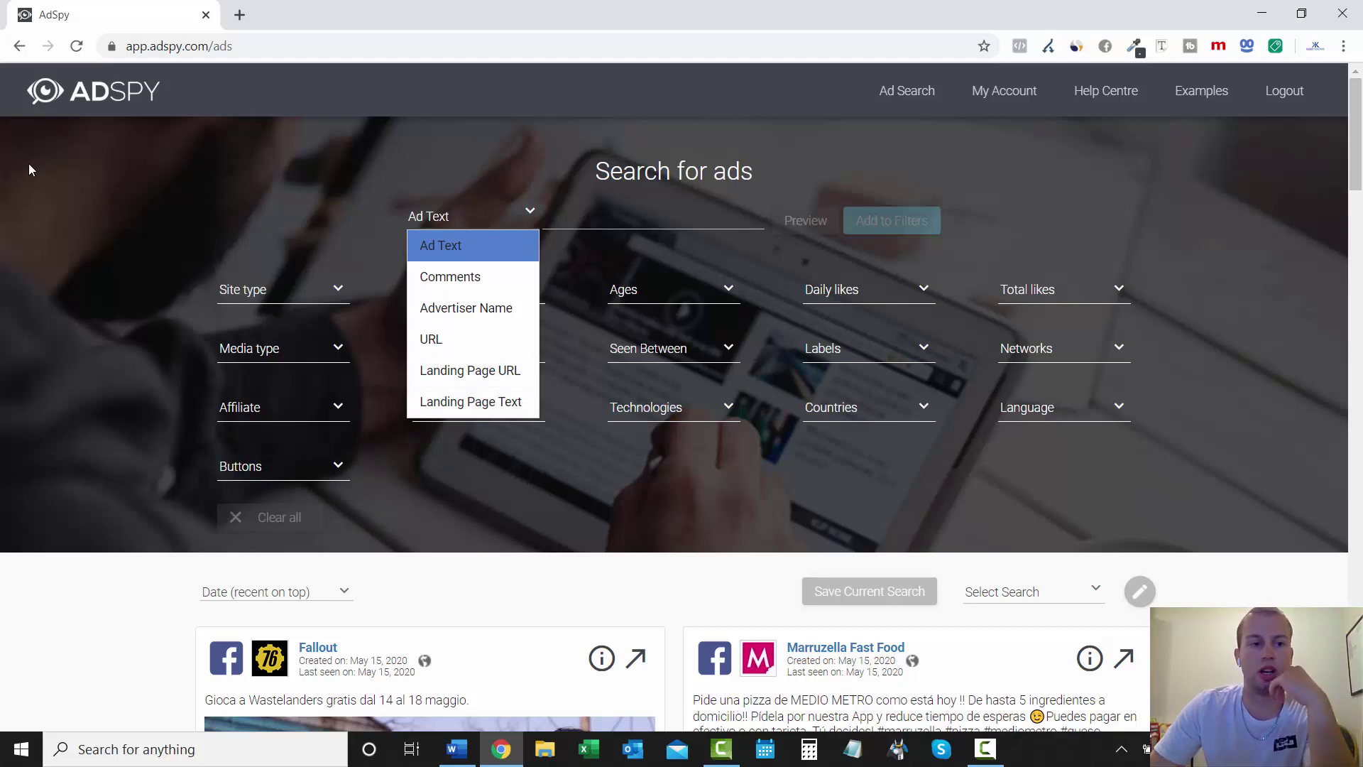
left_click(64, 185)
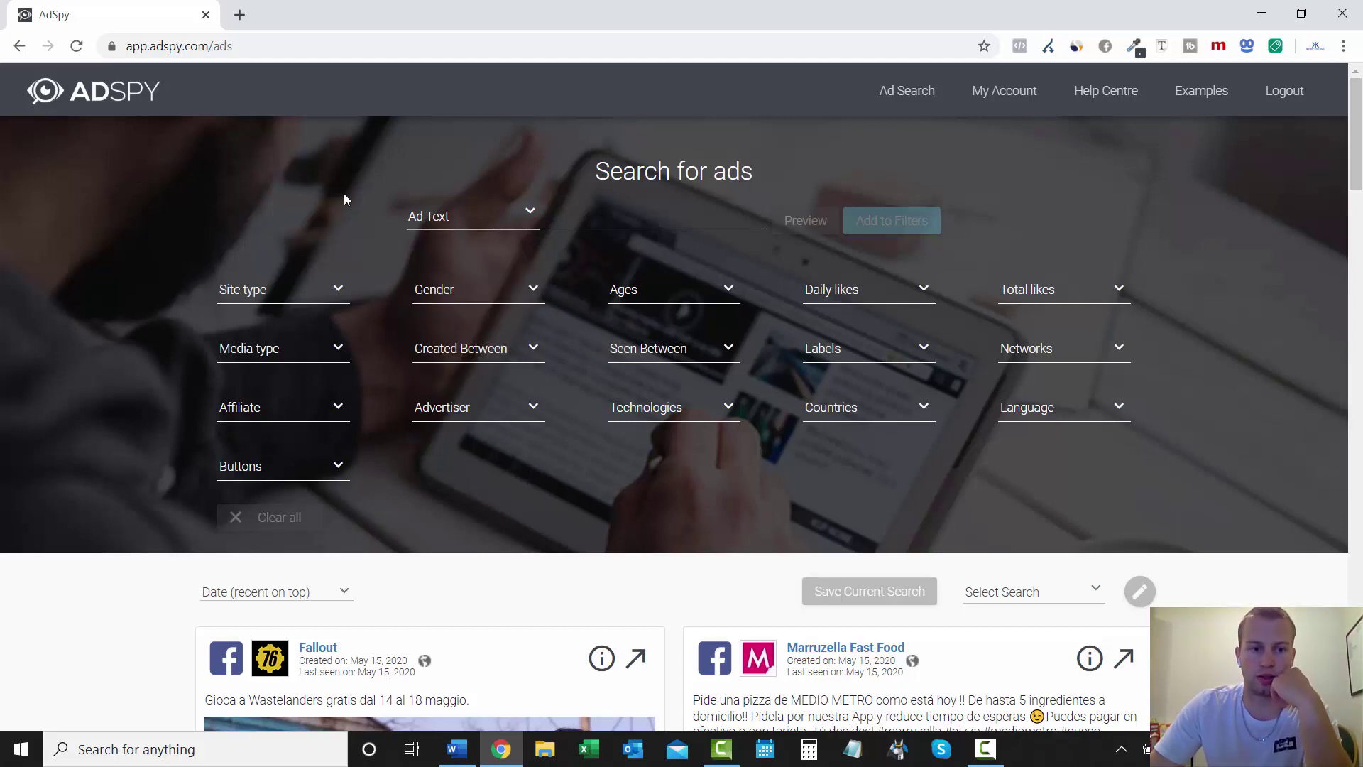
Try the Instagram and Facebook site types, then reset to Facebook or Instagram.
left_click(333, 291)
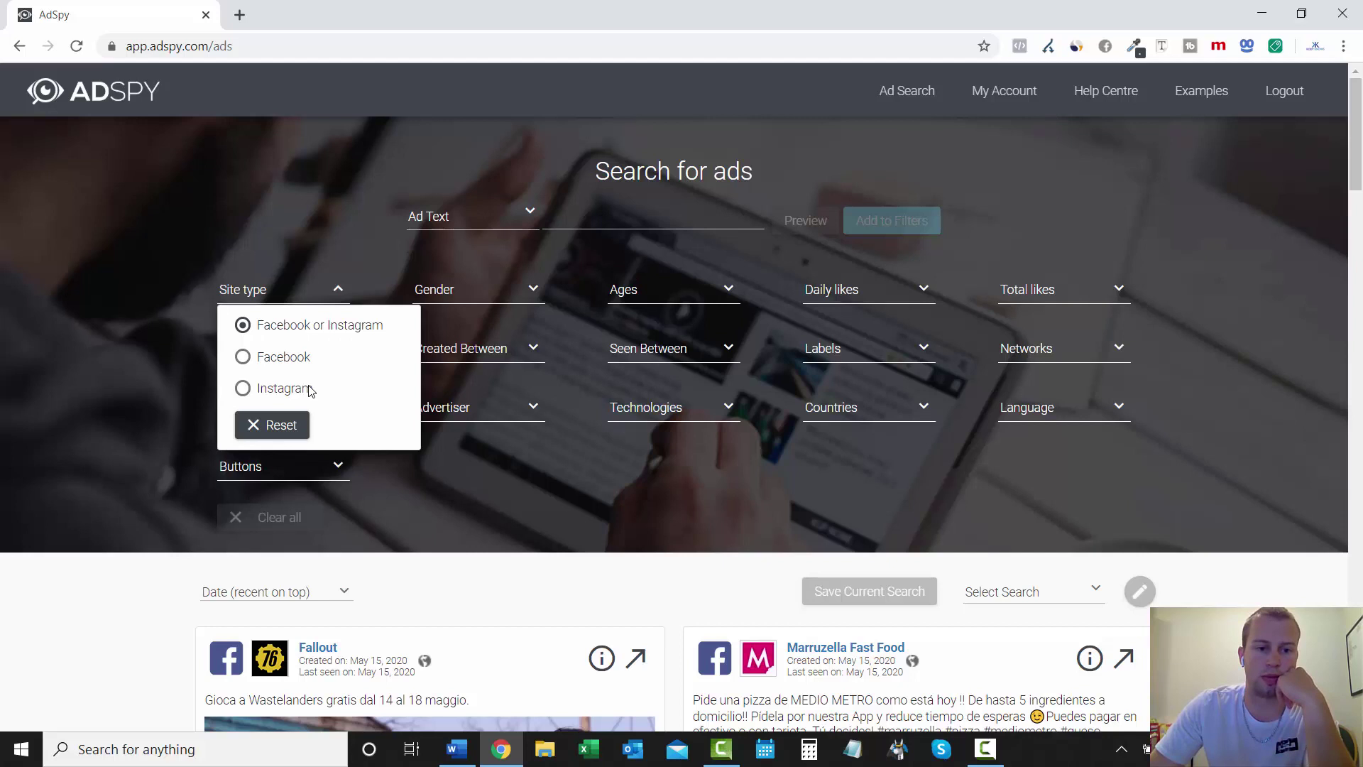
left_click(277, 391)
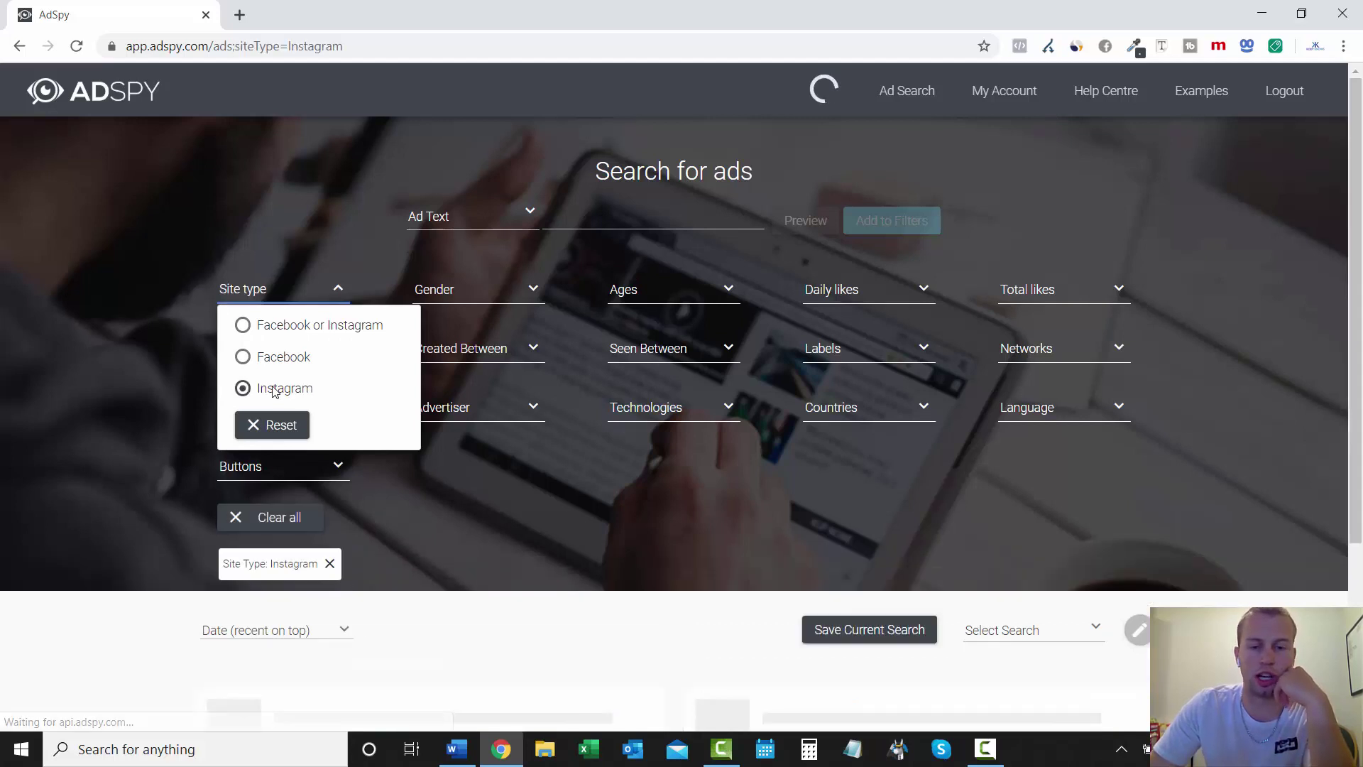
left_click(301, 355)
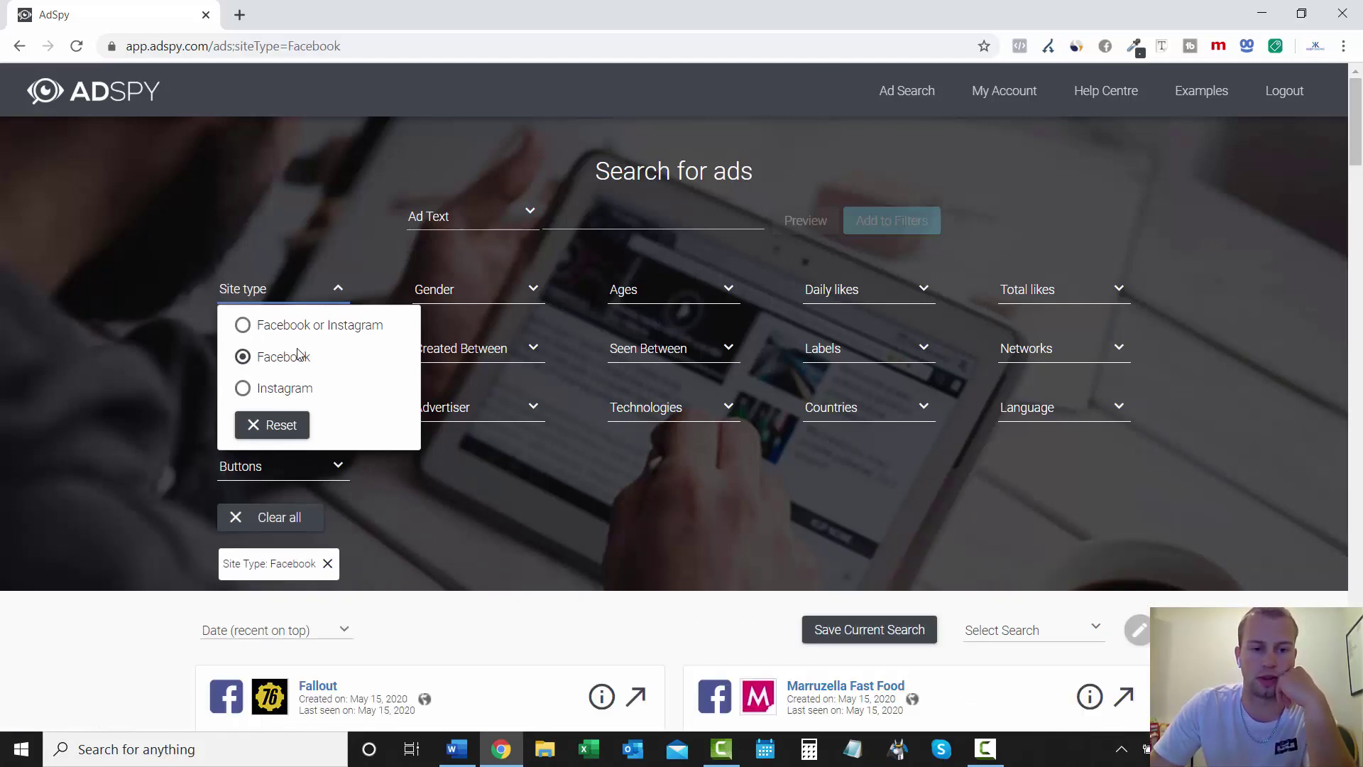
left_click(271, 329)
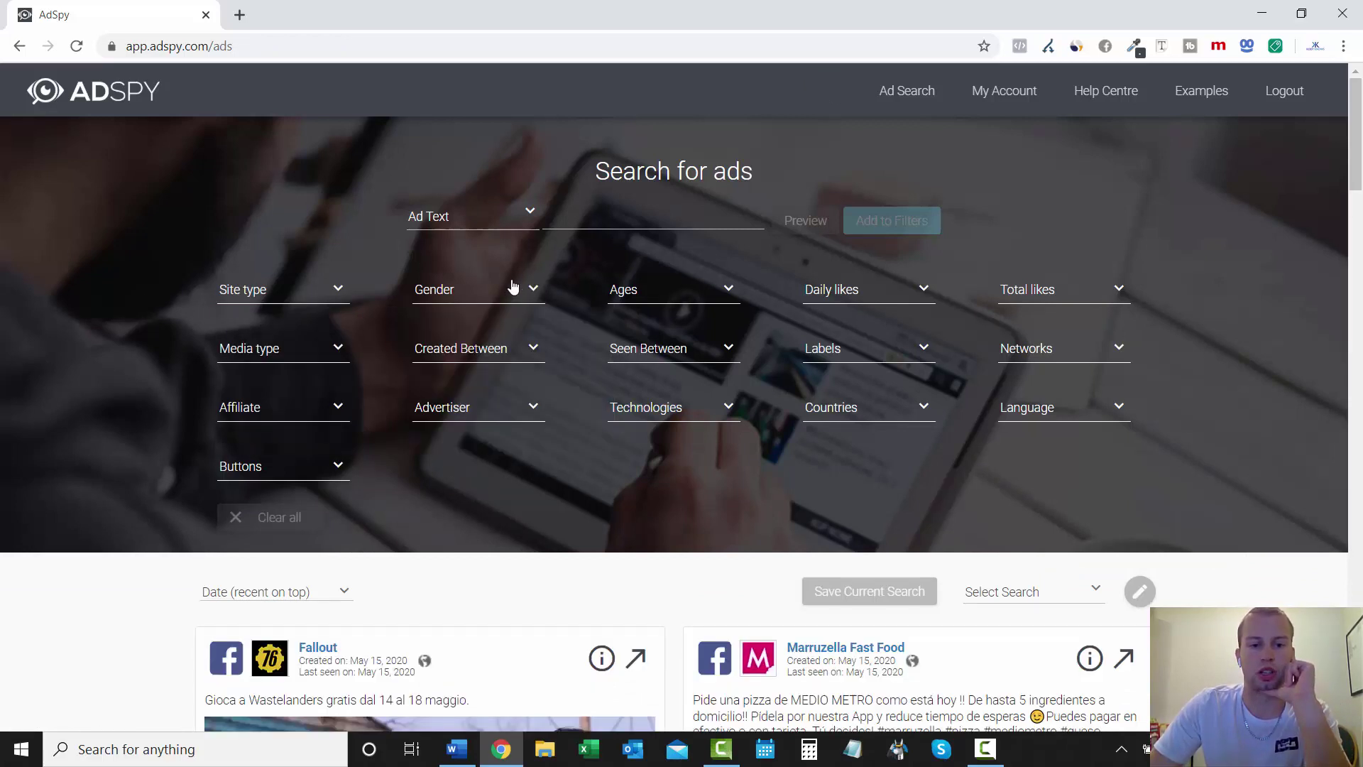
Raise the minimum audience age to 36 and set minimum total likes to 1,000.
mouse_move(724, 291)
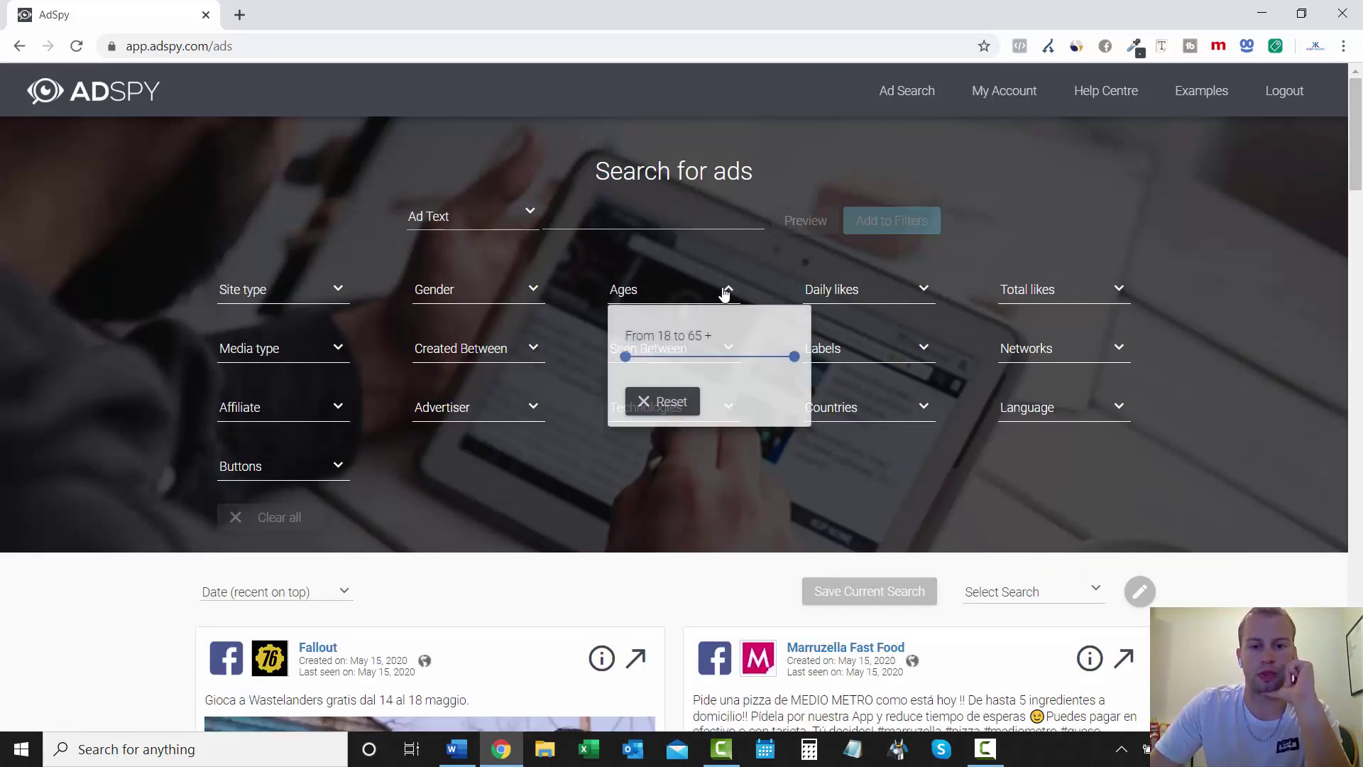
mouse_move(625, 356)
left_mouse_down()
mouse_move(760, 368)
mouse_move(629, 369)
left_mouse_up()
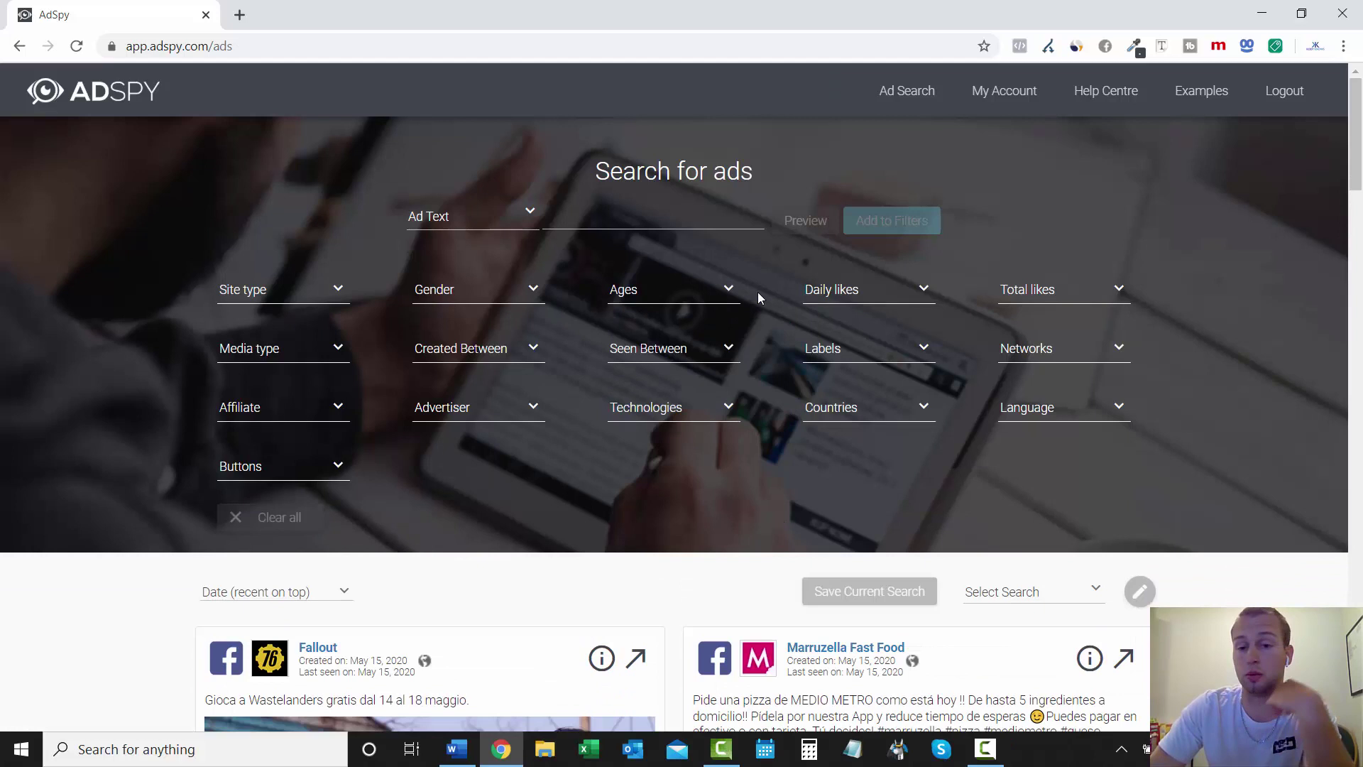
left_click(1071, 289)
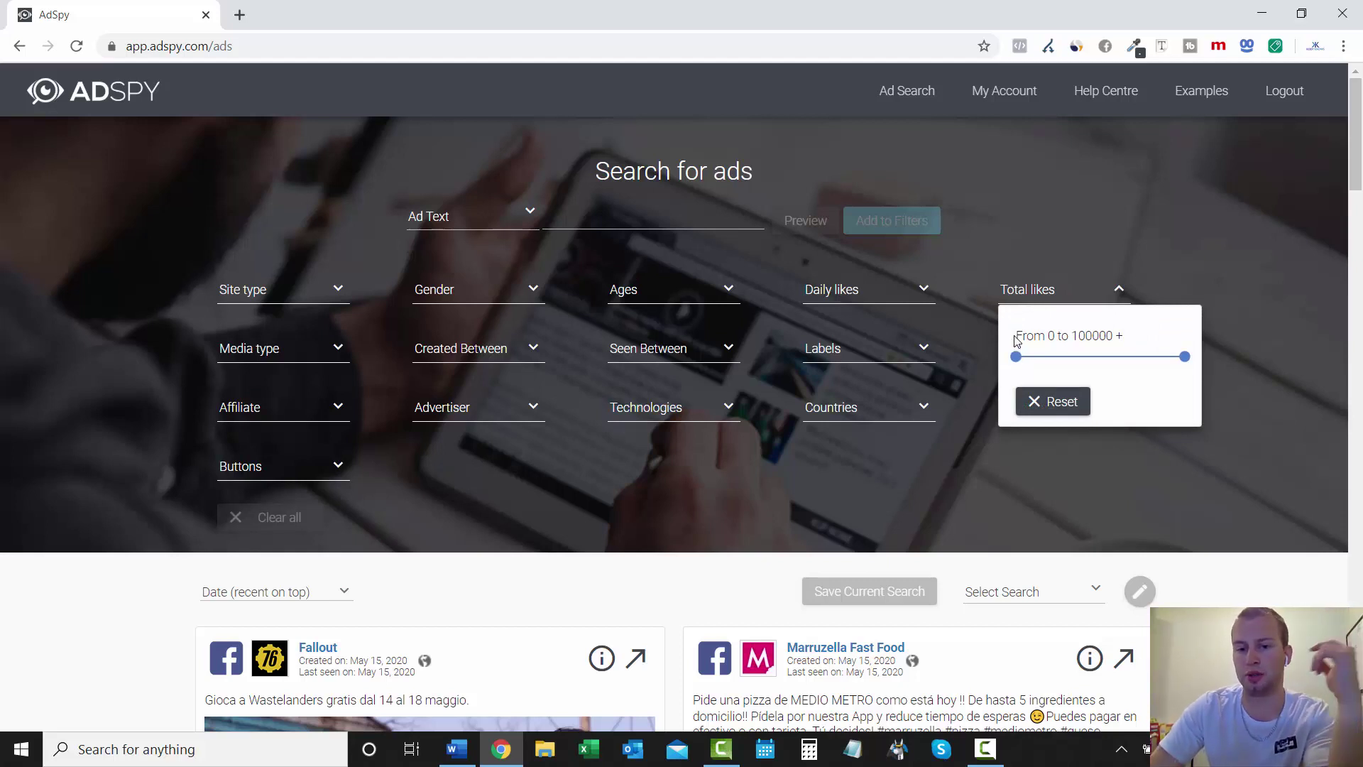
left_click_drag(1015, 359, 1079, 360)
Apply the 1,000+ likes filter and add a 'woodworking' Ad Text filter.
left_click(1174, 467)
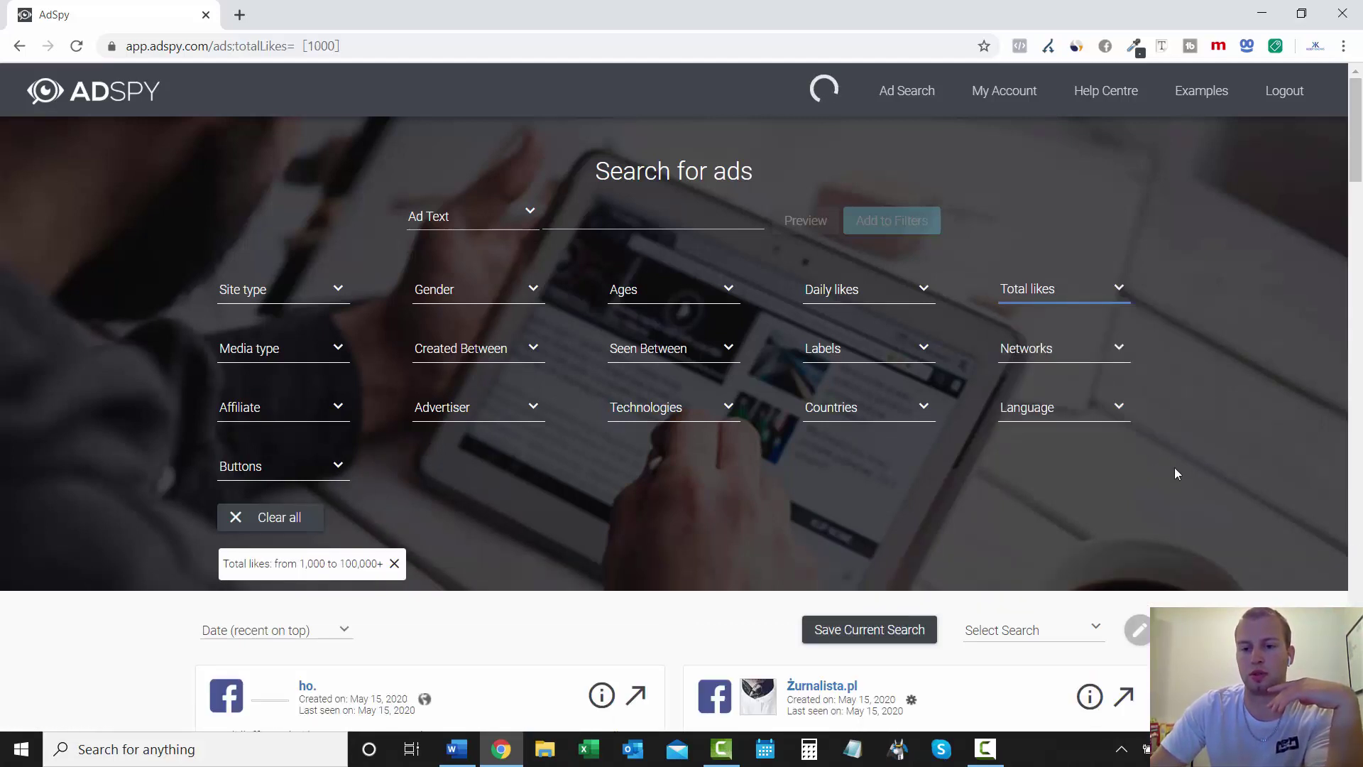
left_click(1045, 289)
left_click(599, 228)
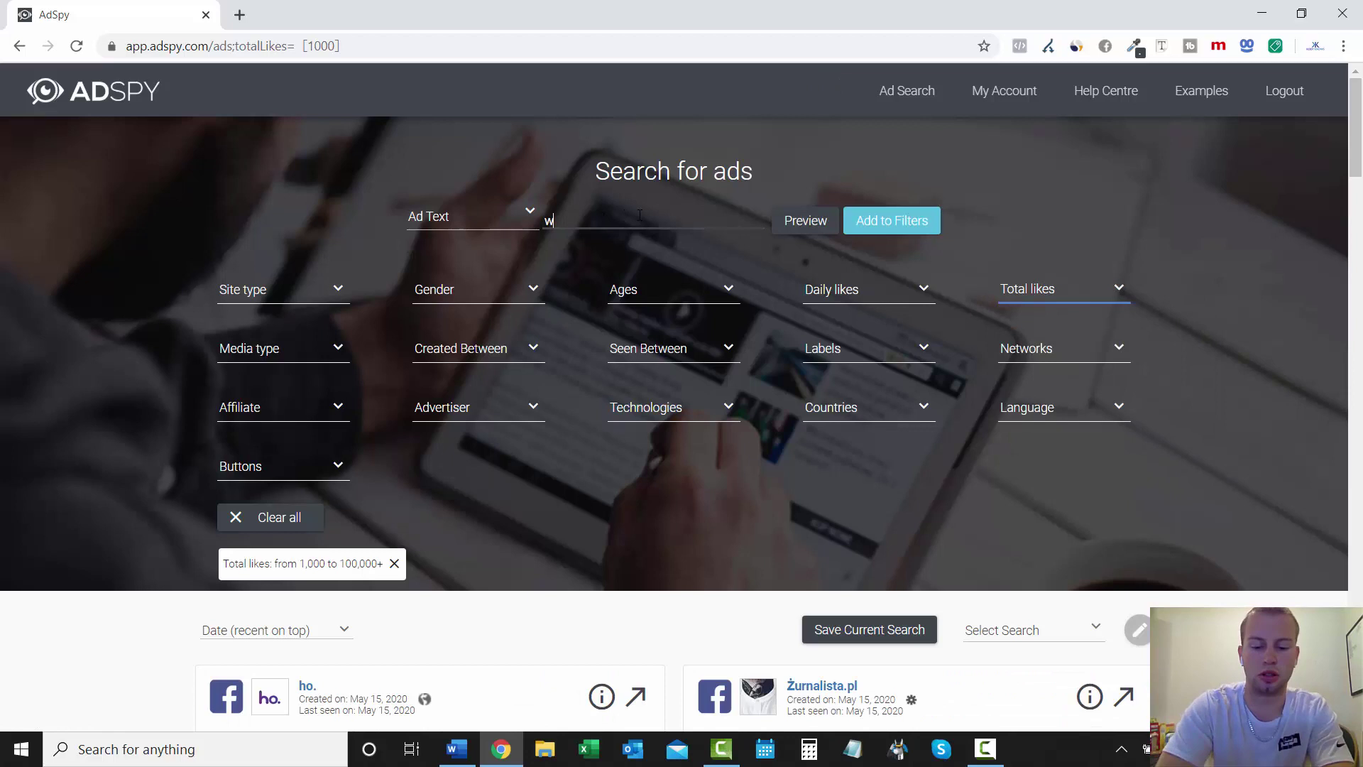
type("woodworking")
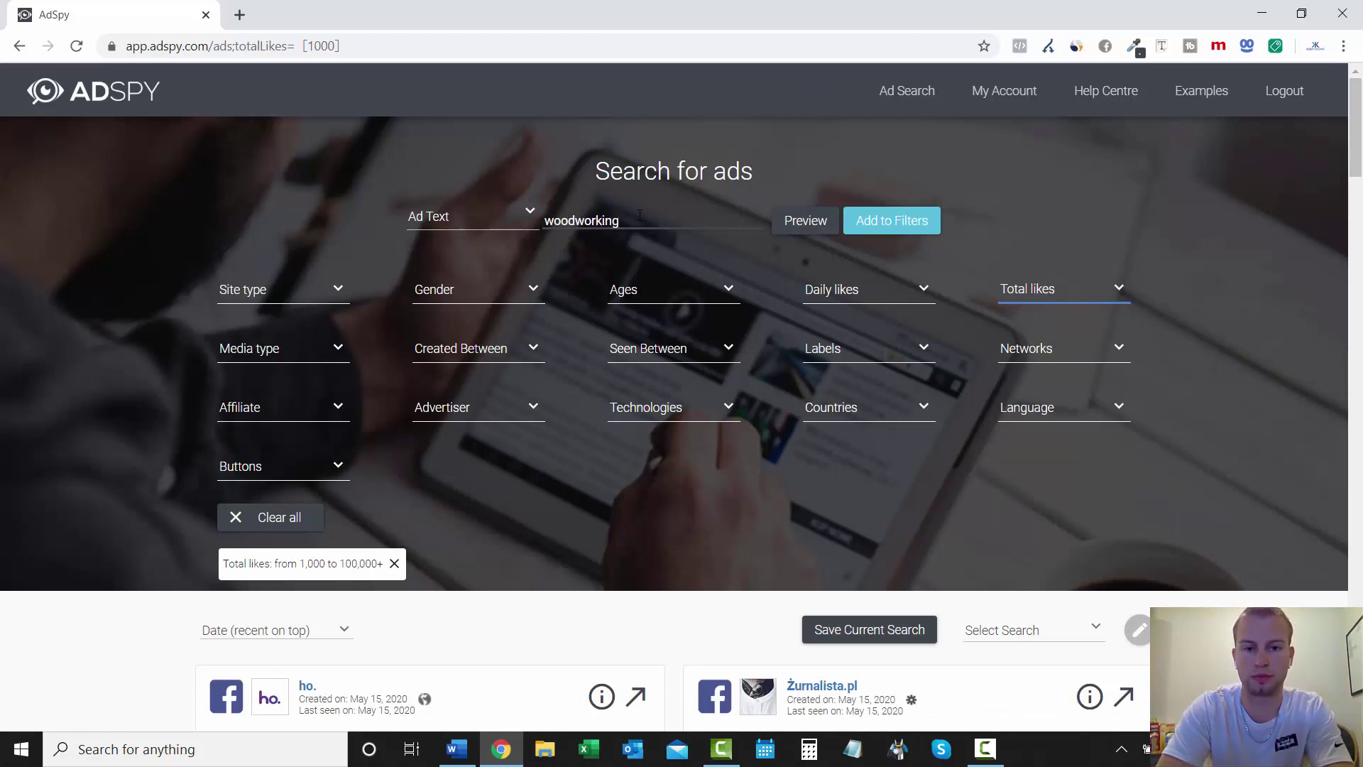
left_click(880, 216)
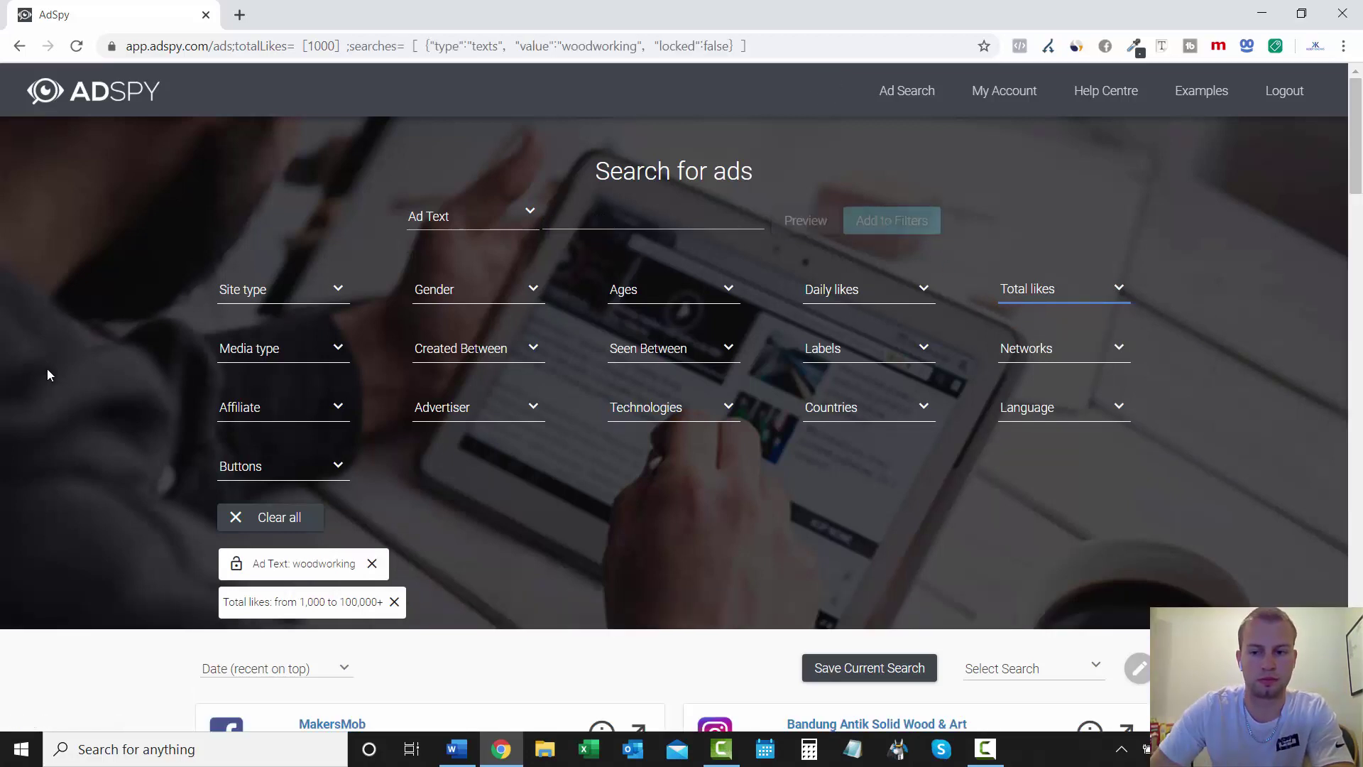
Scroll through the woodworking ad results, such as MakersMob's 47 DIY Plans.
scroll(46, 373, "down", 1)
scroll(45, 370, "down", 6)
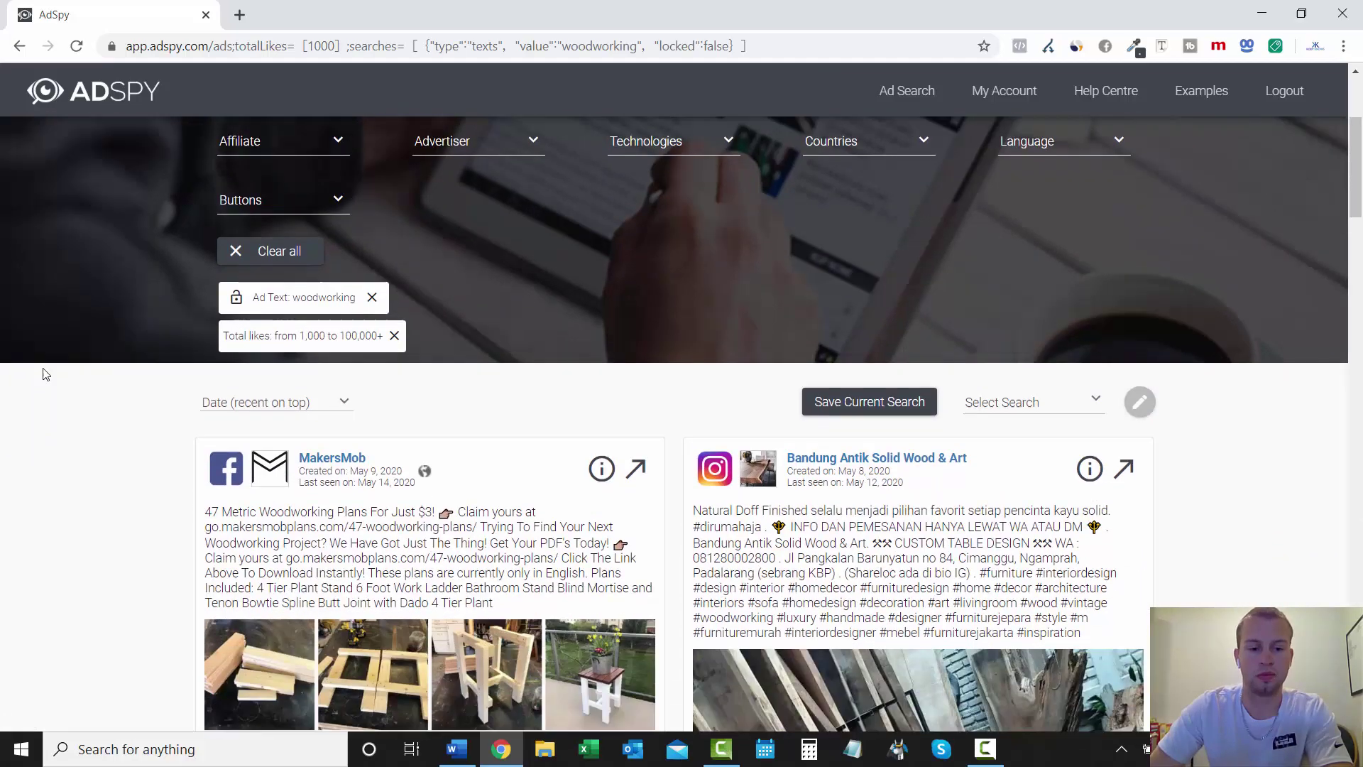
scroll(42, 372, "down", 3)
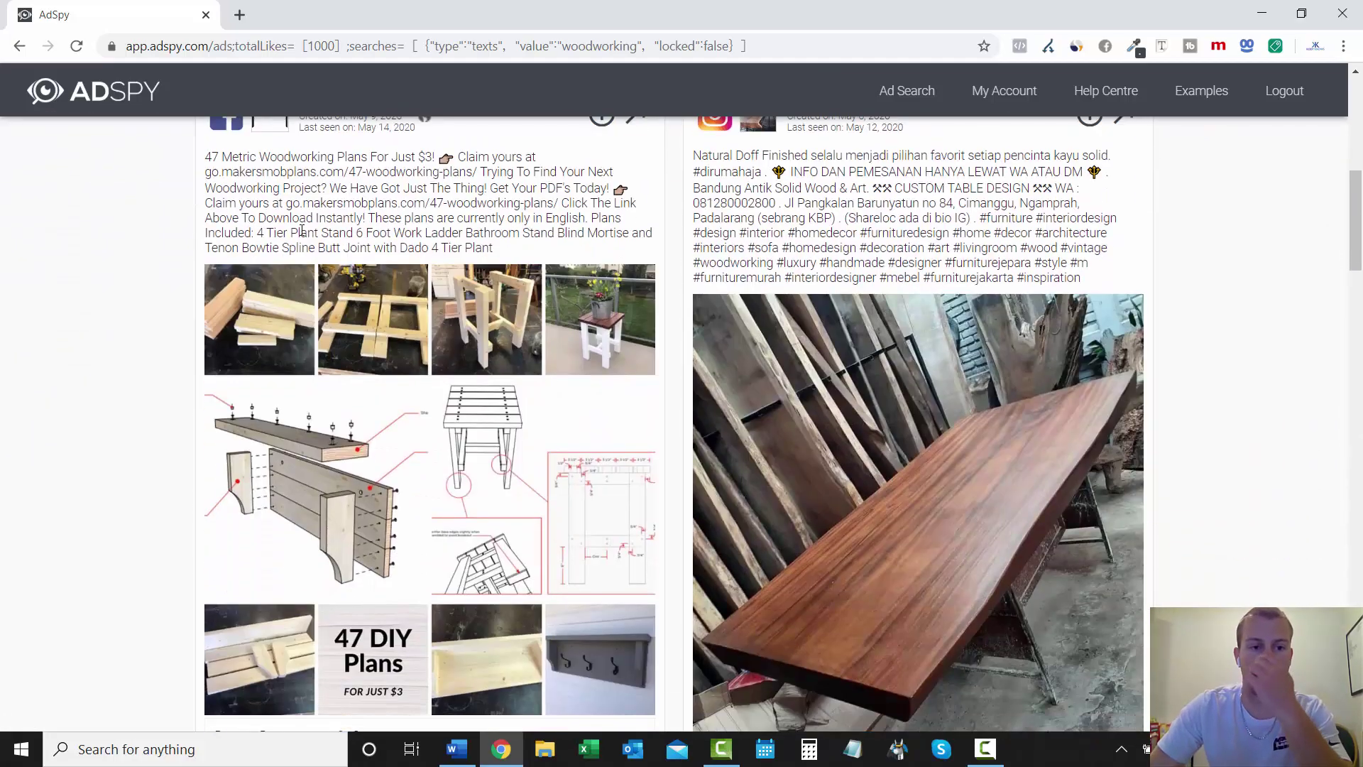
scroll(147, 259, "down", 1)
scroll(146, 260, "up", 3)
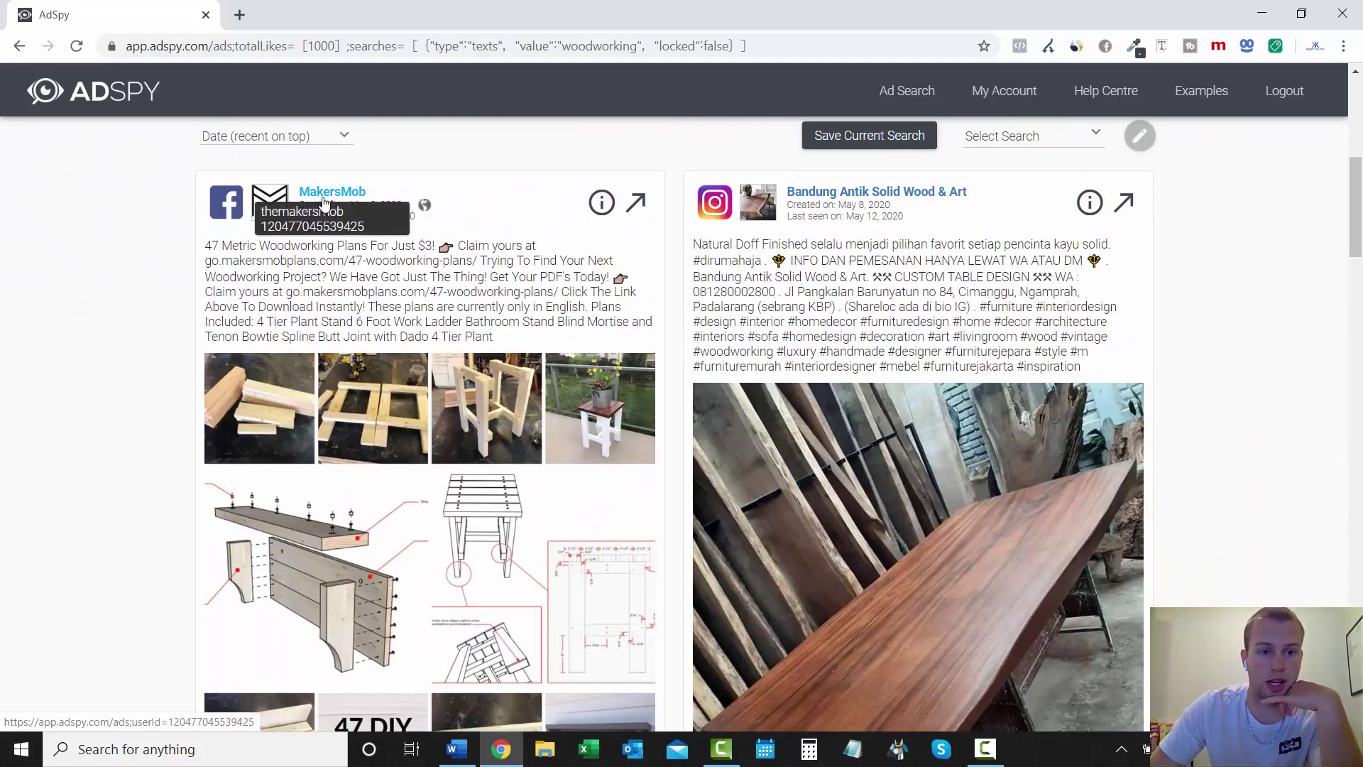
scroll(86, 275, "down", 3)
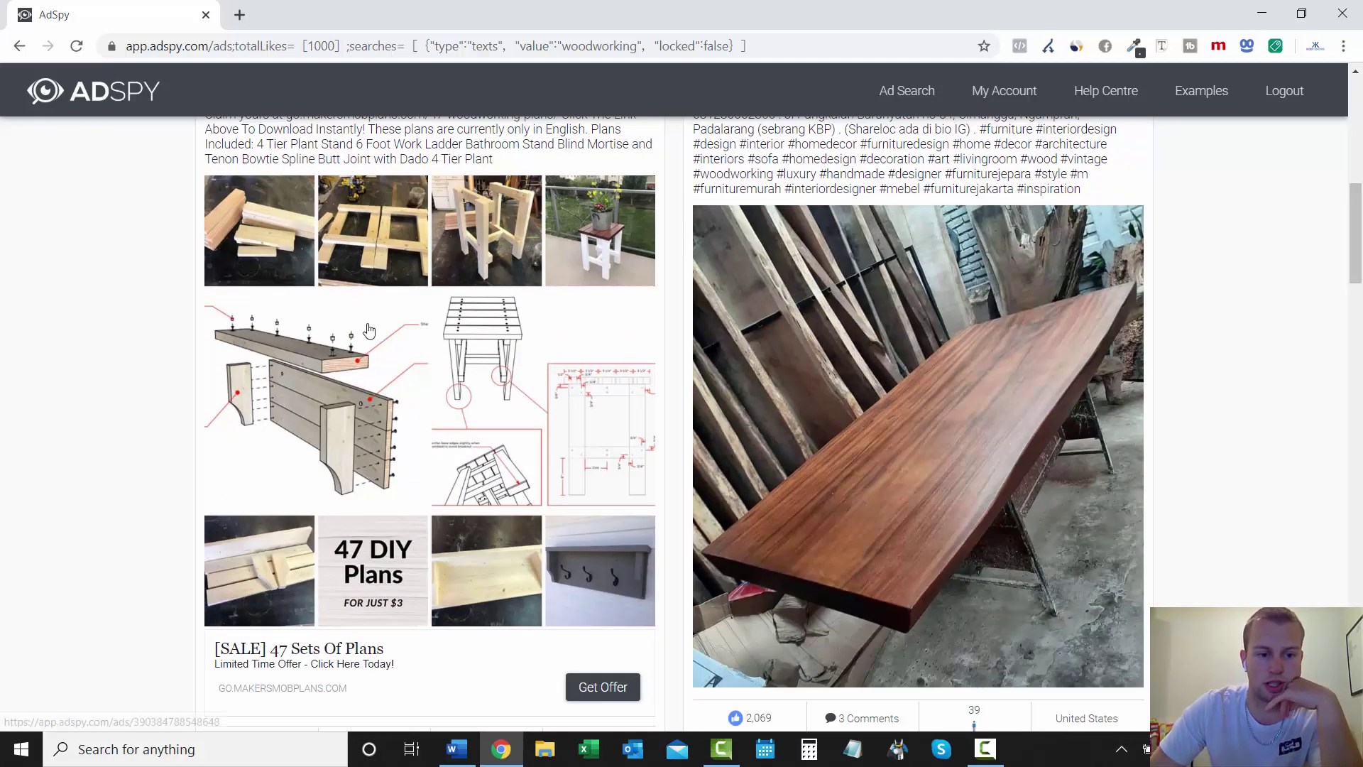
scroll(36, 396, "up", 4)
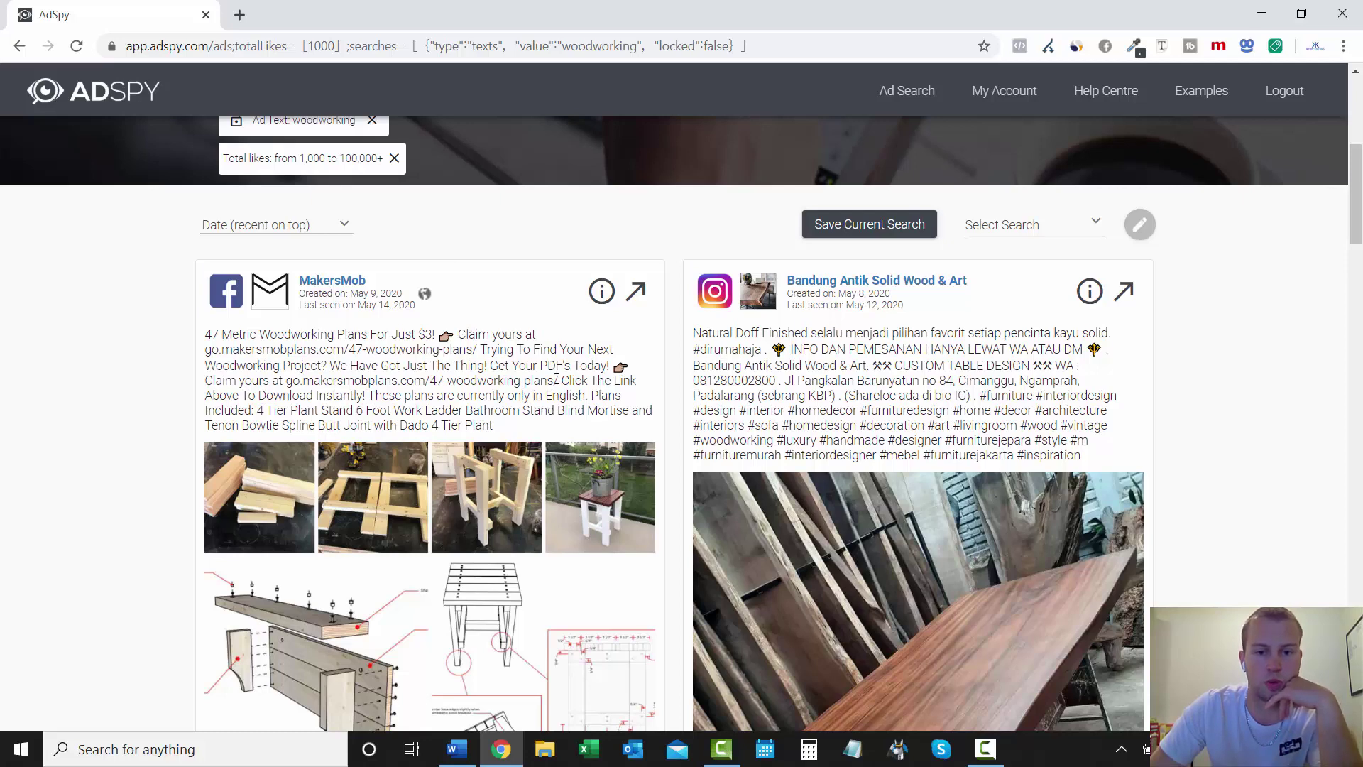
scroll(149, 433, "down", 5)
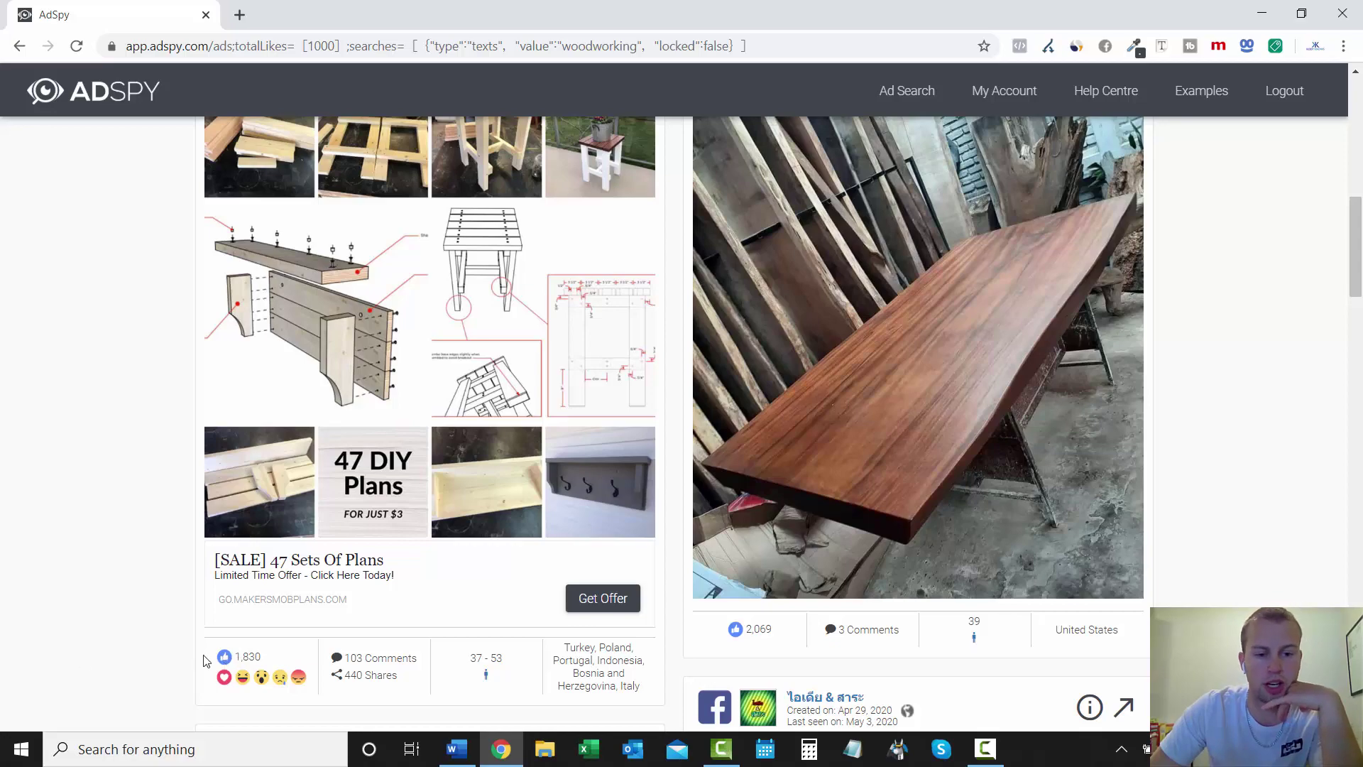
left_click_drag(1356, 249, 1347, 434)
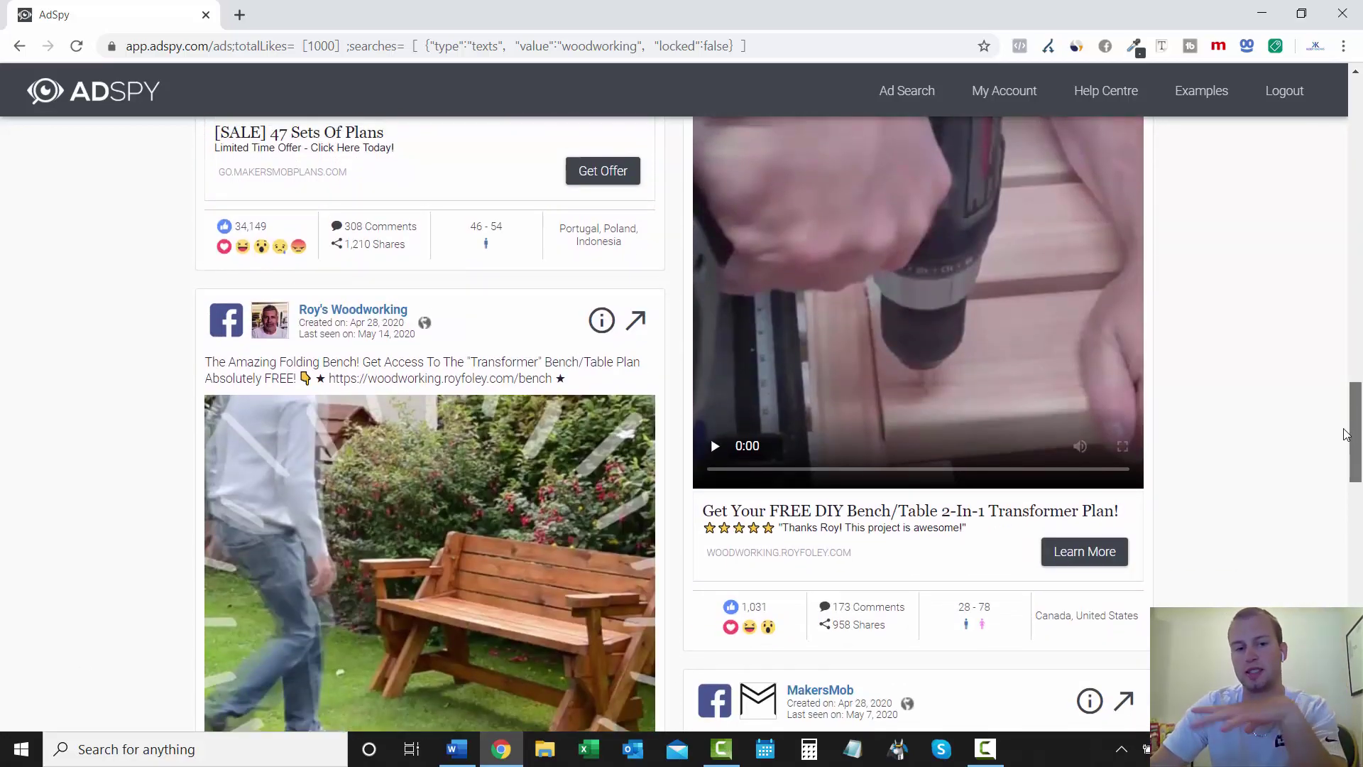
scroll(916, 426, "up", 7)
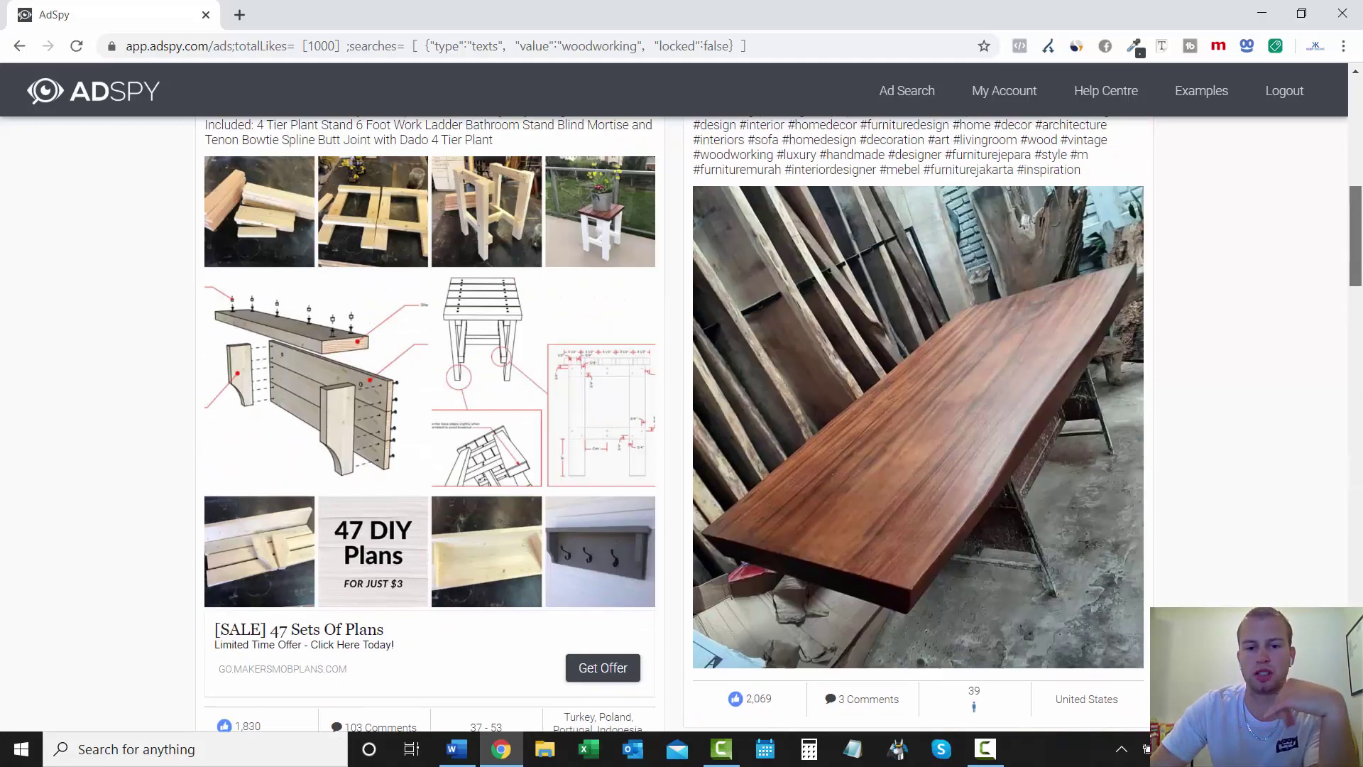
scroll(916, 426, "up", 10)
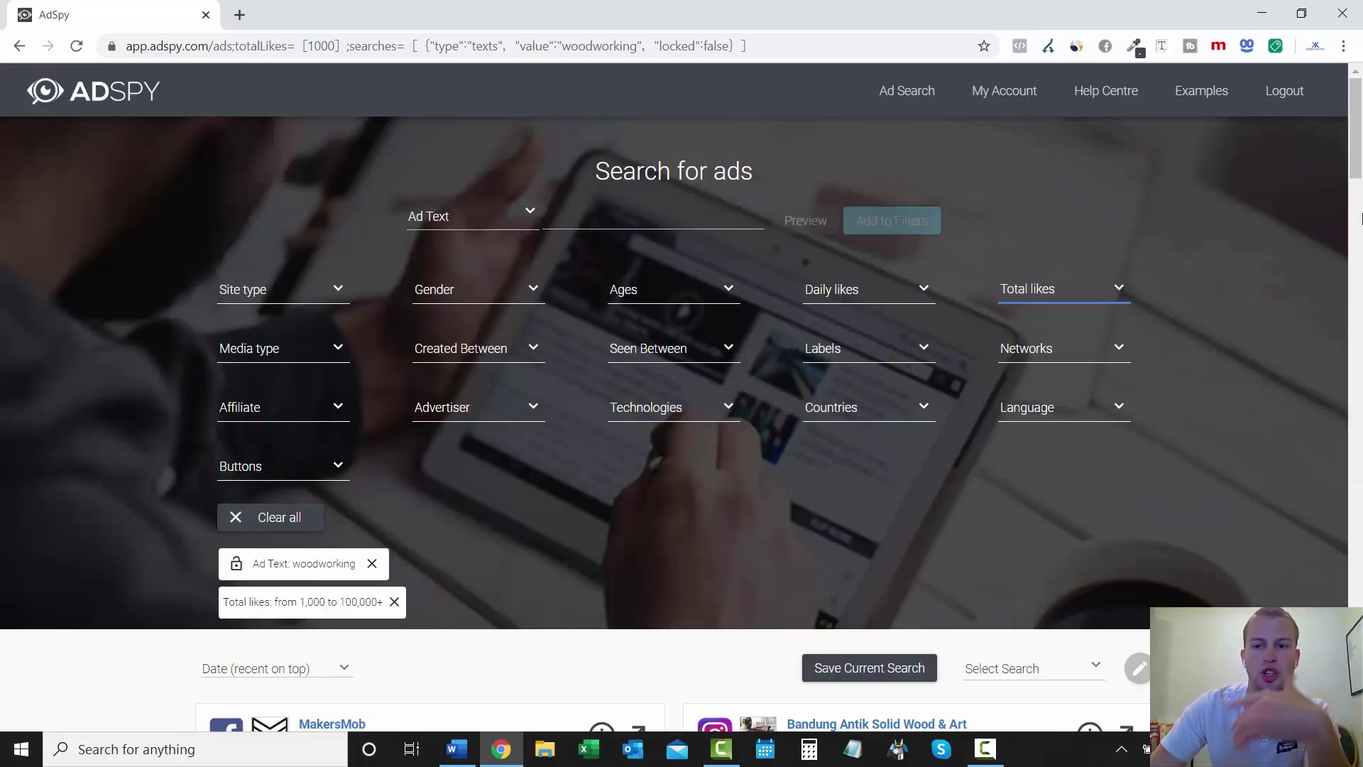
Remove the Total likes filter, browse the Media type and date options, and scroll Networks to ClickBank.
mouse_move(1355, 162)
left_mouse_down()
mouse_move(1360, 354)
mouse_move(1356, 171)
left_mouse_up()
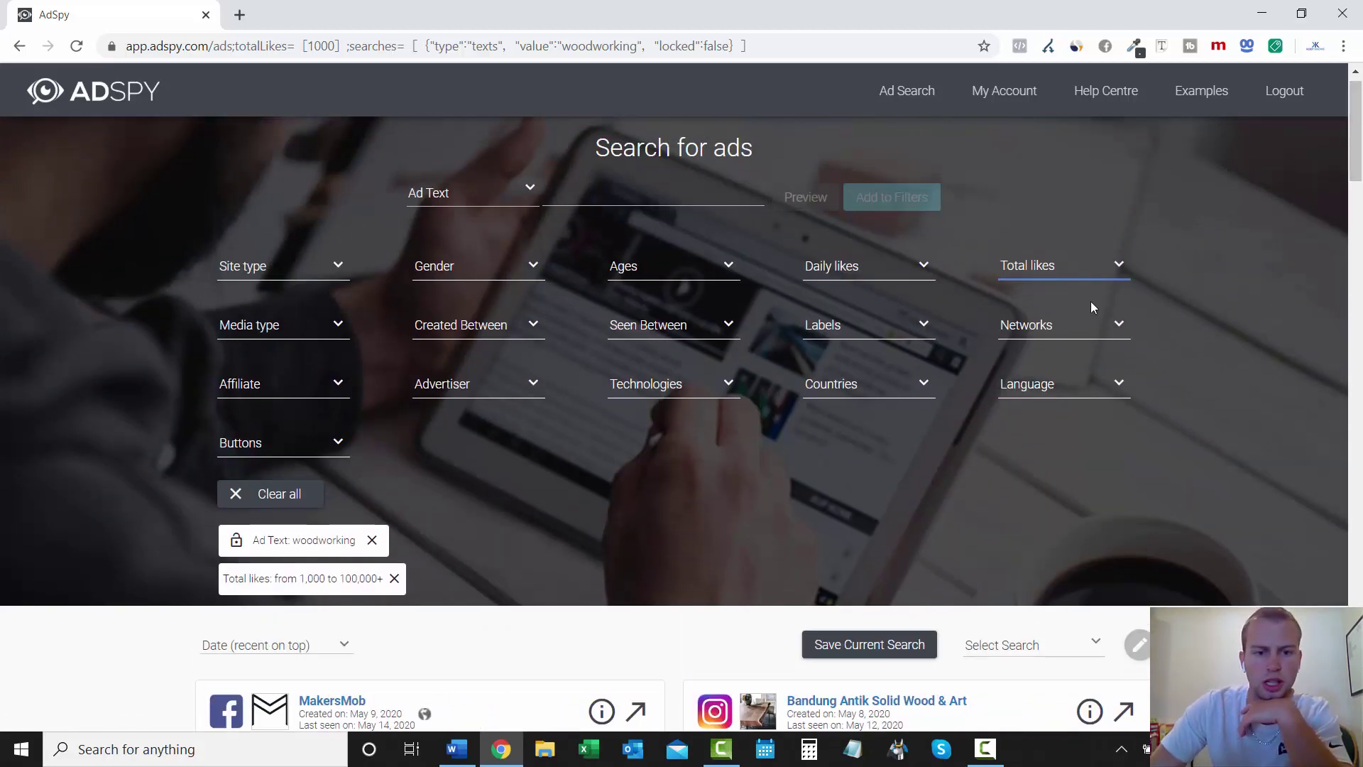
left_click(394, 578)
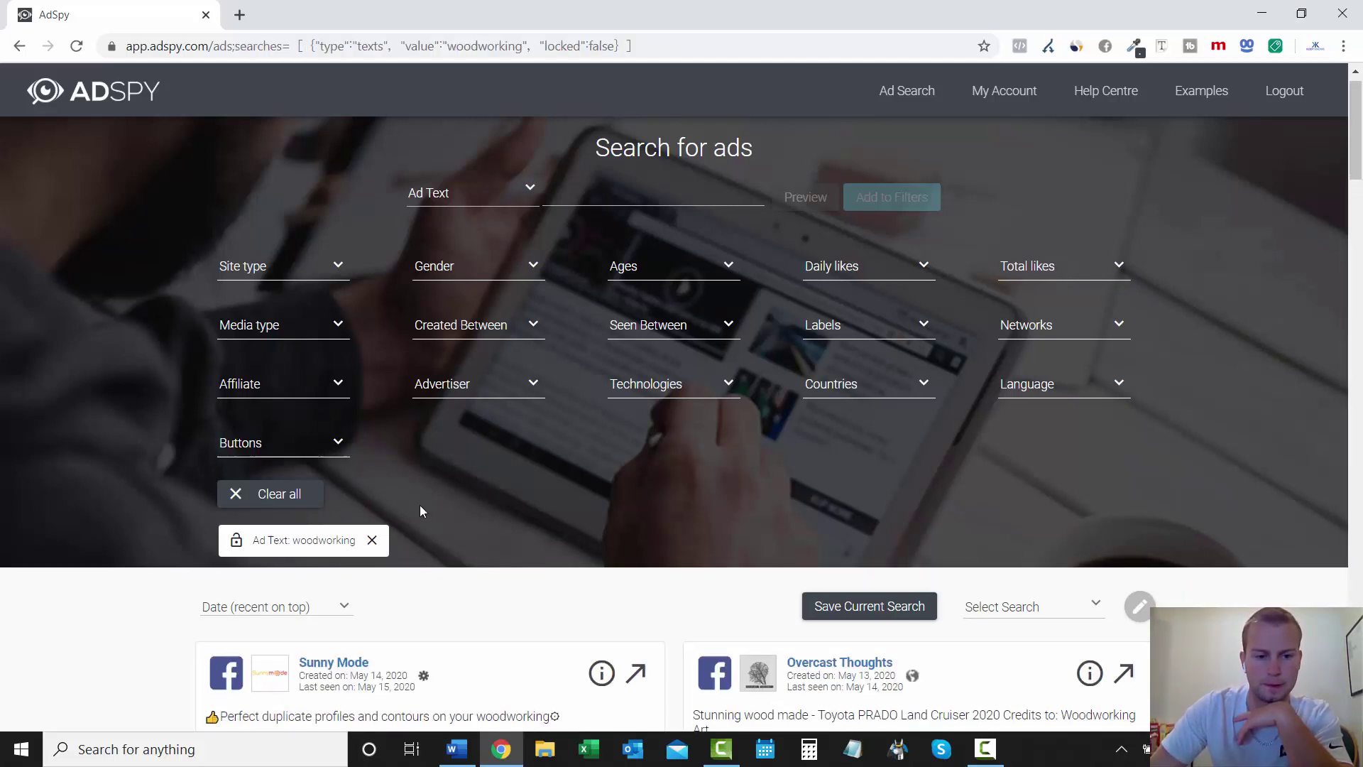
left_click(305, 325)
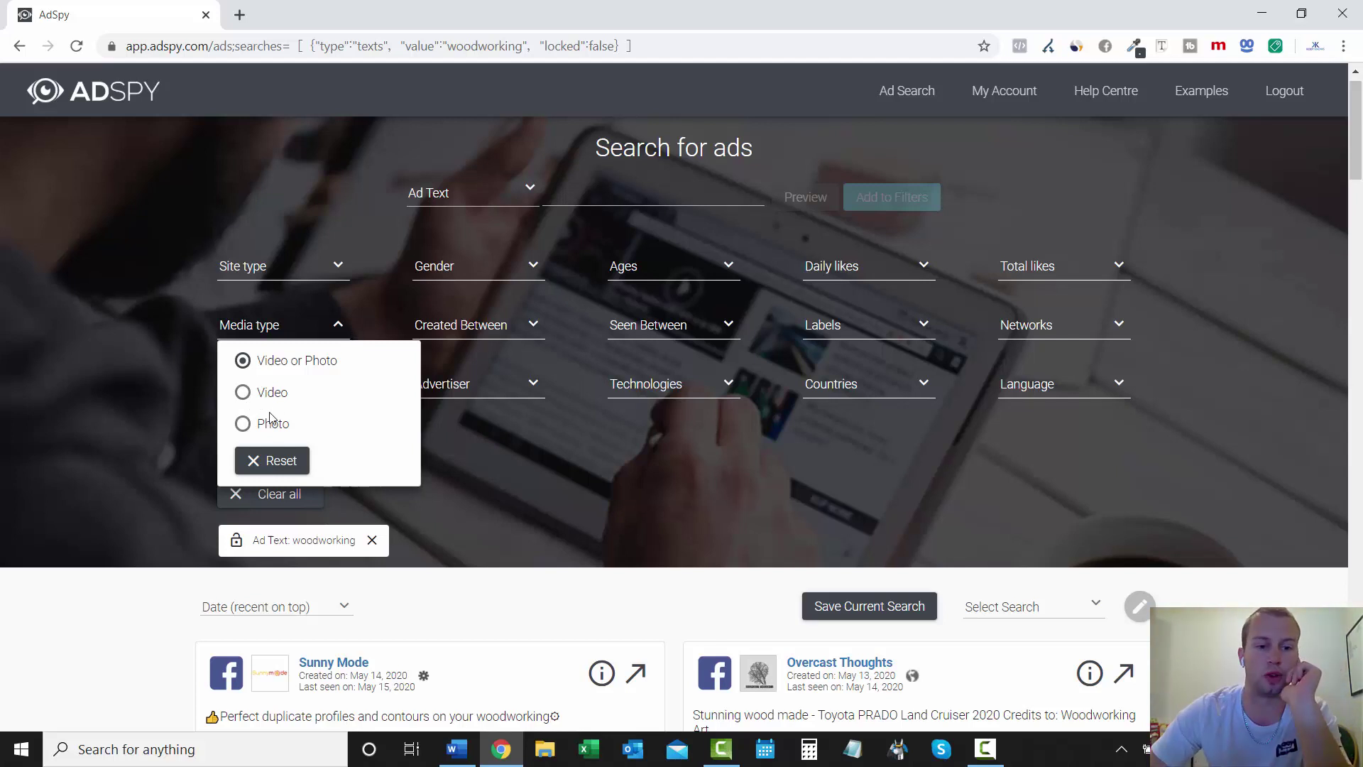
left_click(511, 464)
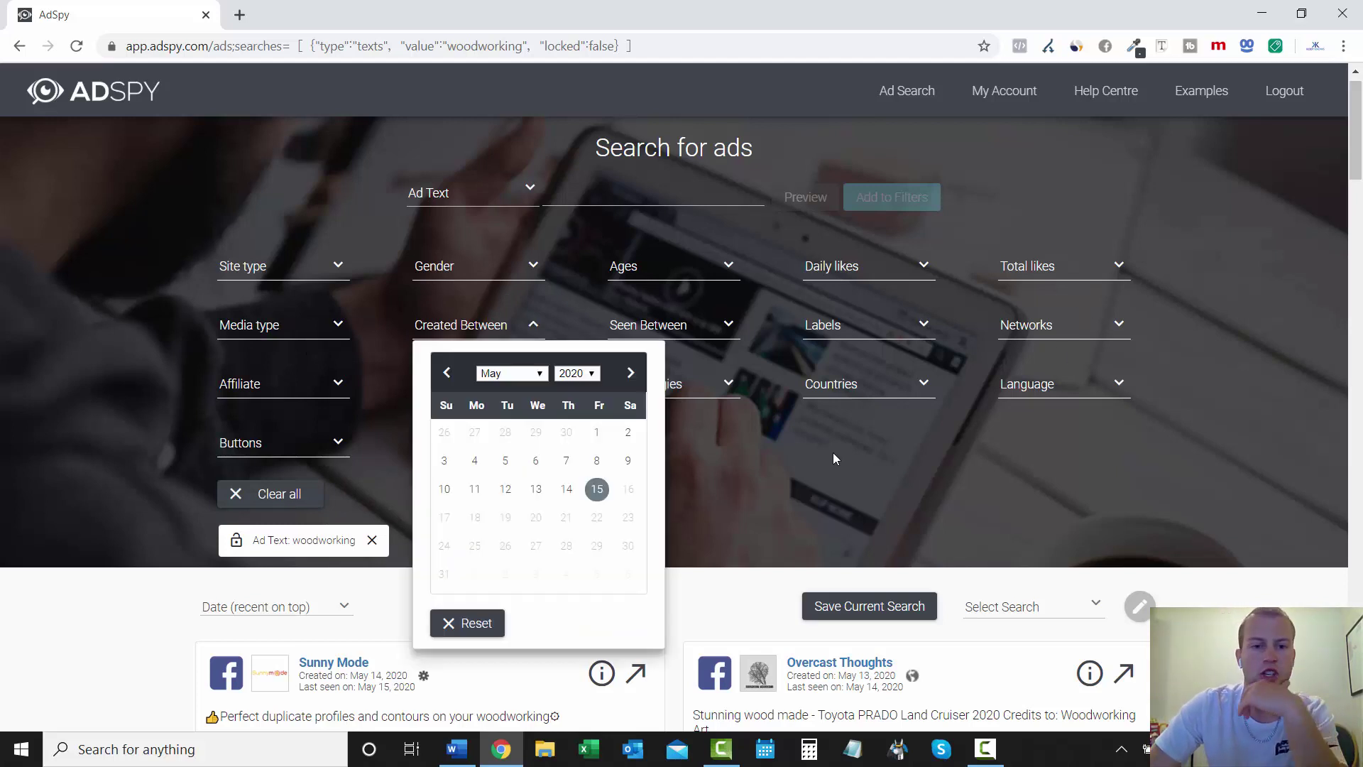
left_click(671, 330)
left_click(994, 397)
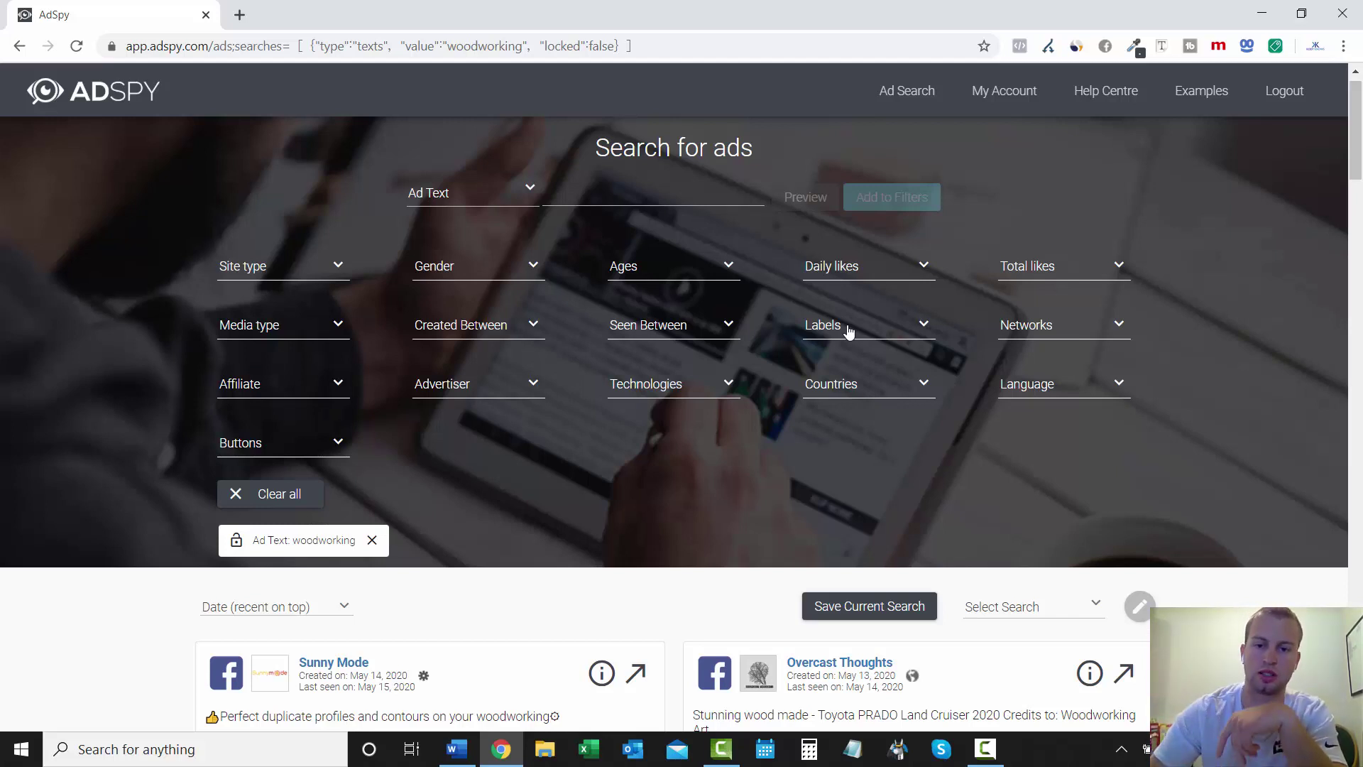
left_click(1055, 340)
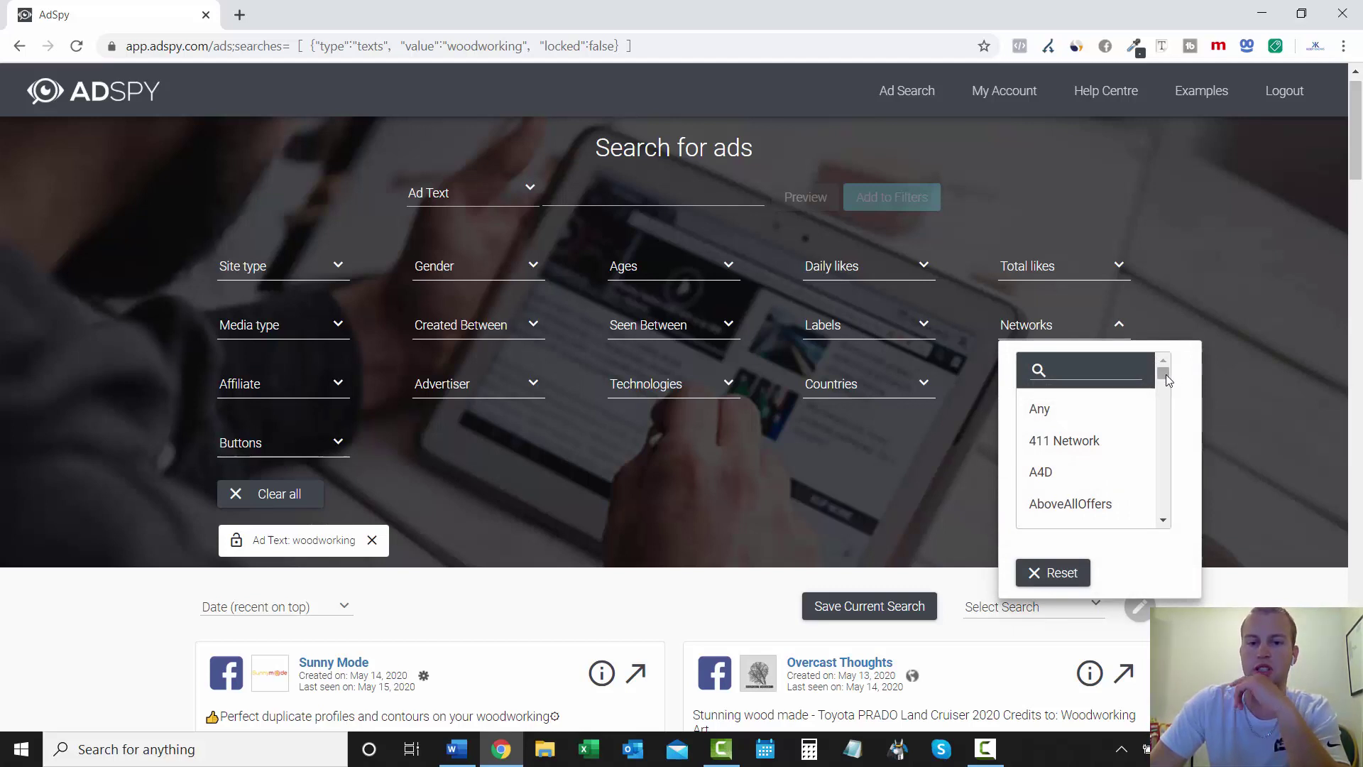
left_click_drag(1165, 373, 1162, 420)
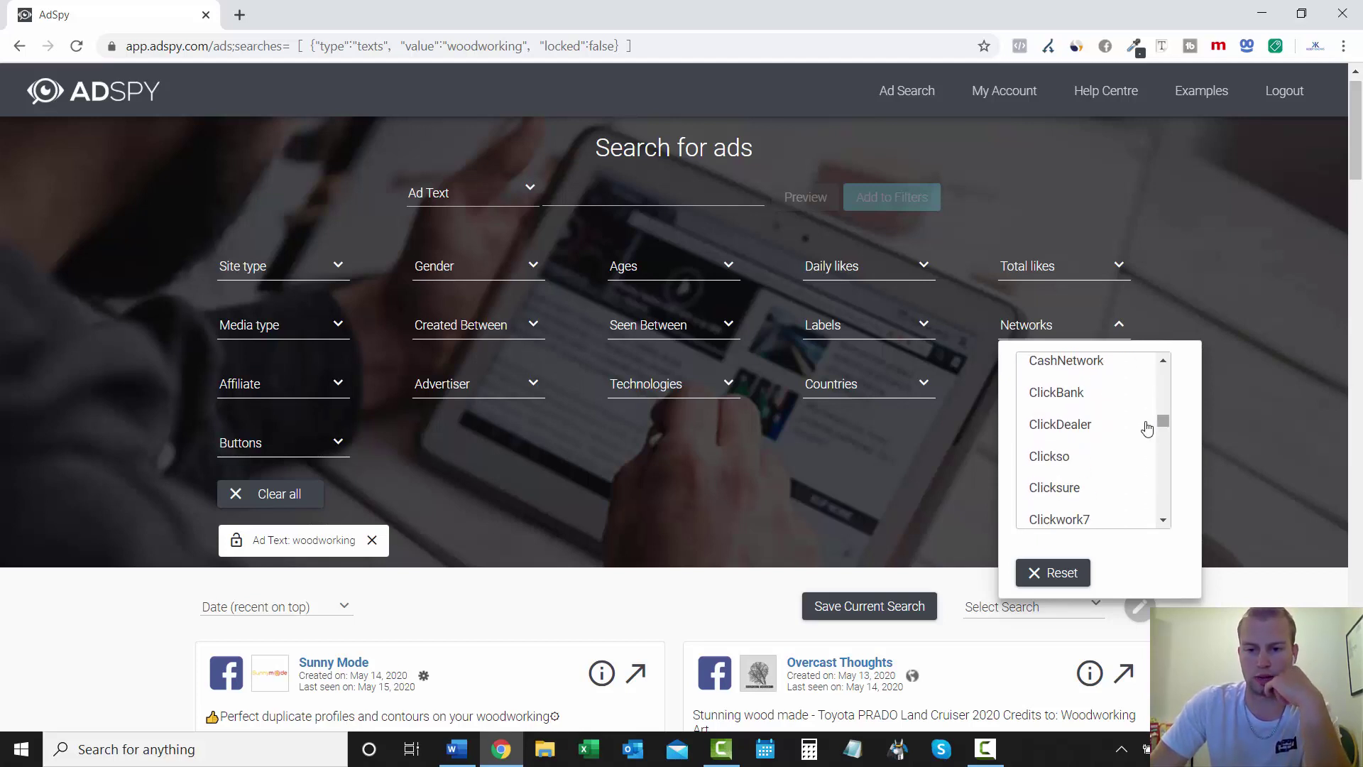
Limit the woodworking ads to the ClickBank network.
left_click(1110, 410)
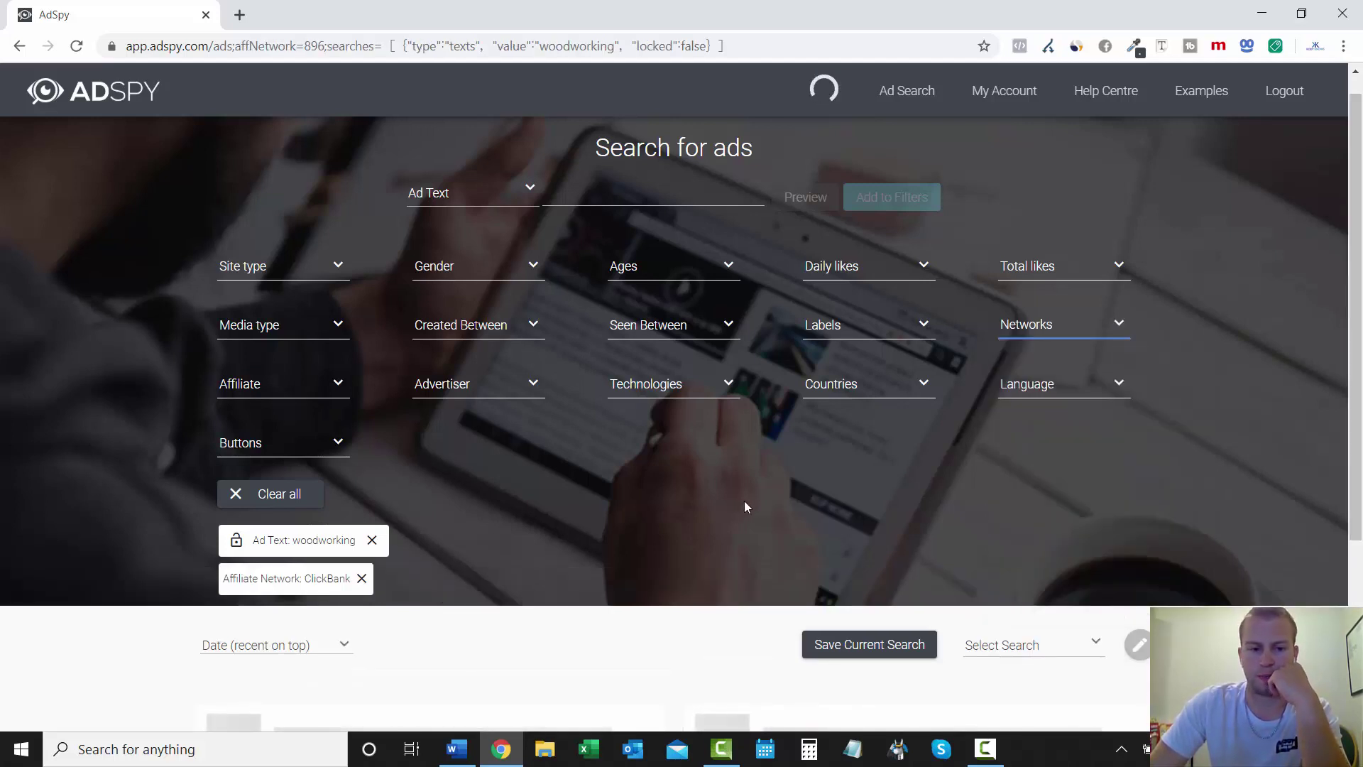
scroll(2, 507, "down", 6)
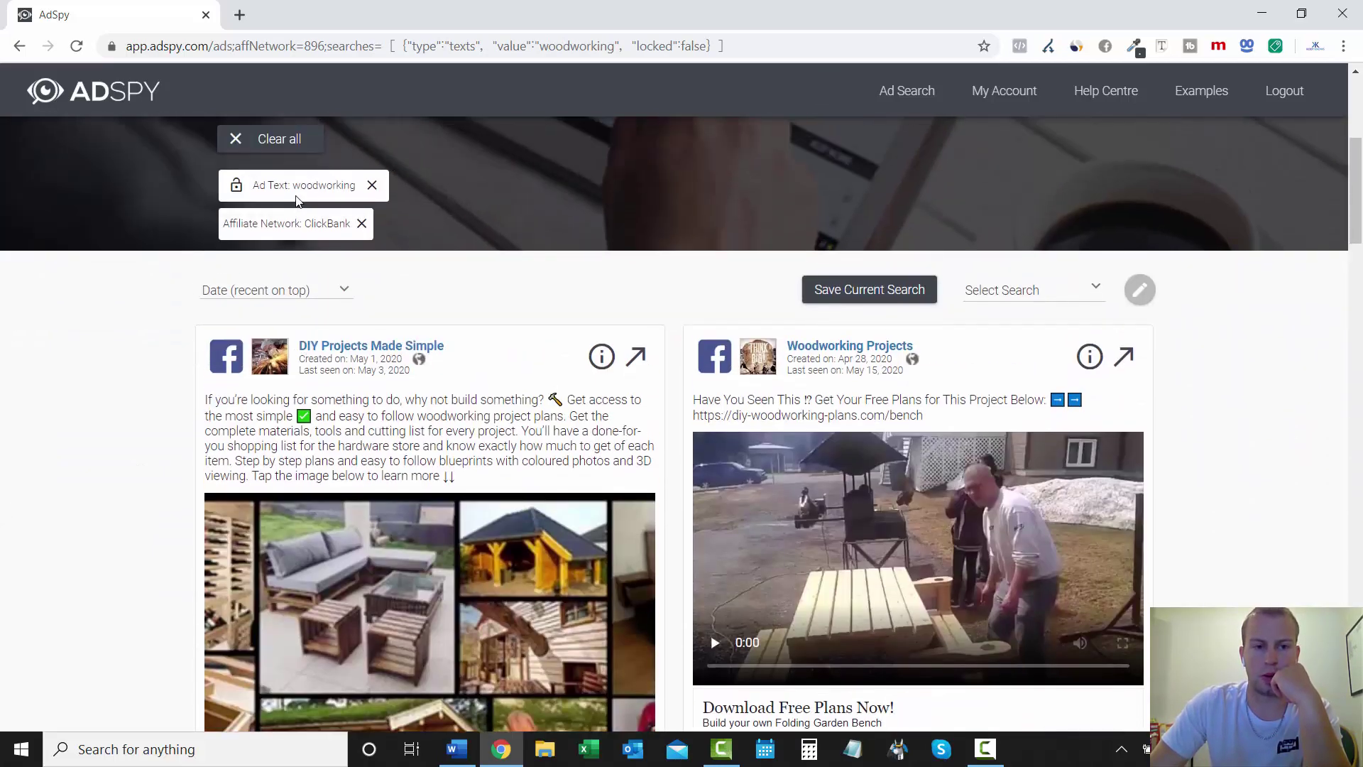
scroll(97, 372, "down", 1)
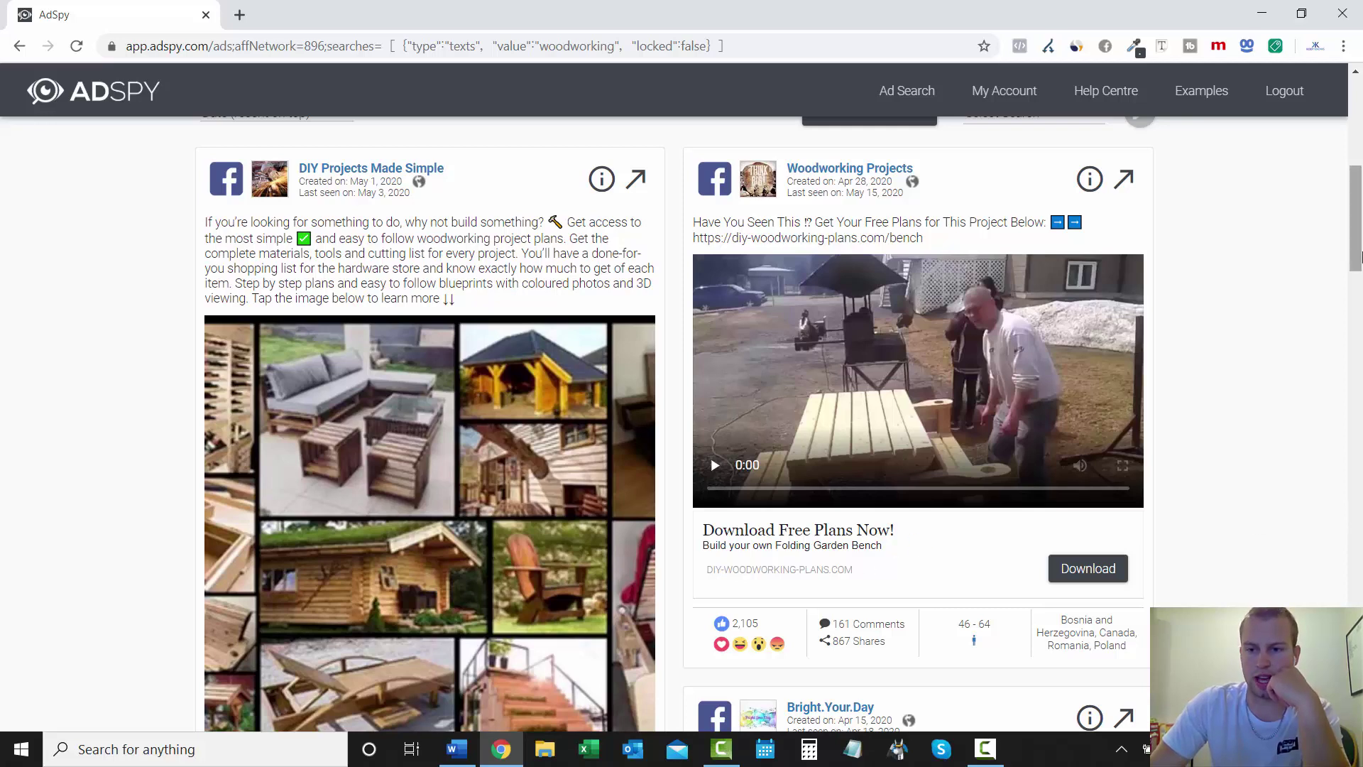
mouse_move(1361, 249)
left_mouse_down()
mouse_move(1360, 275)
mouse_move(1360, 248)
left_mouse_up()
scroll(1057, 282, "up", 7)
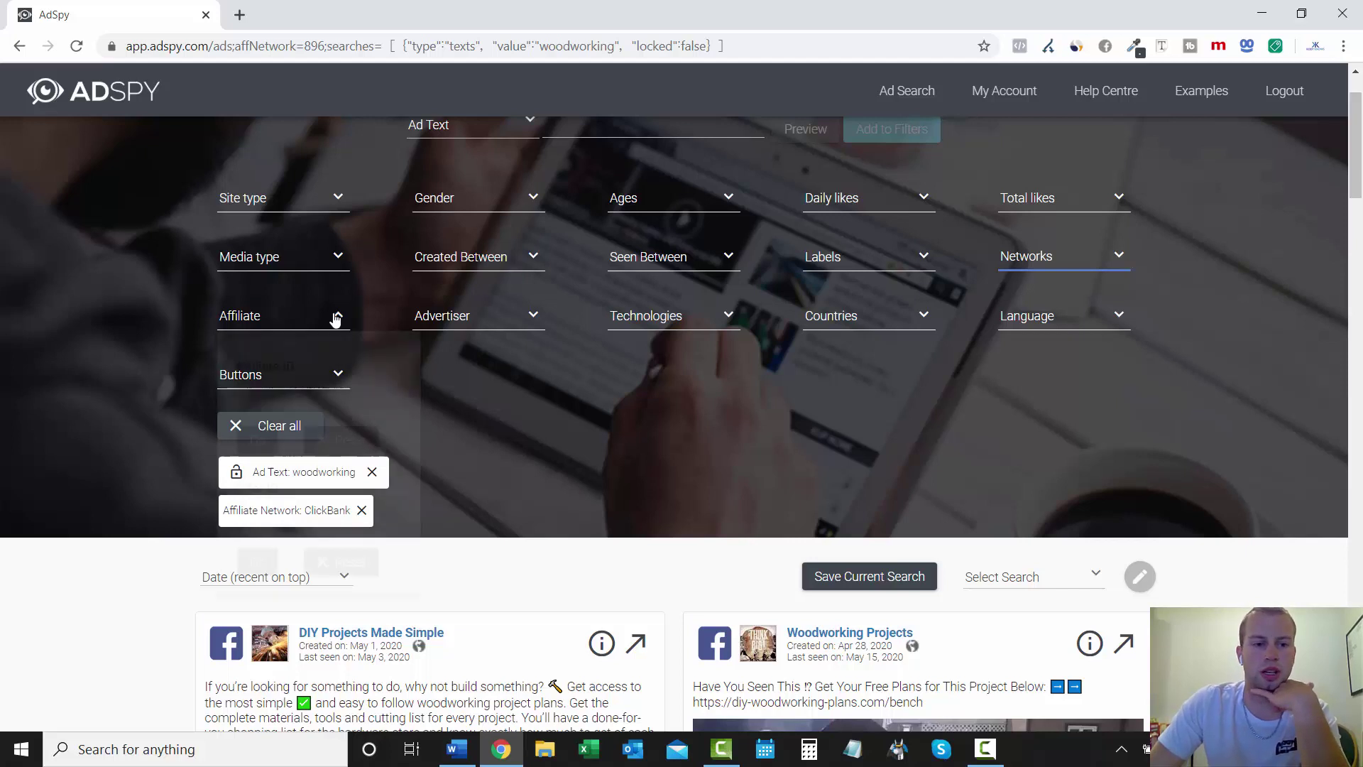
Look over the Affiliate ID and Advertiser filter options without changing them.
left_click(335, 320)
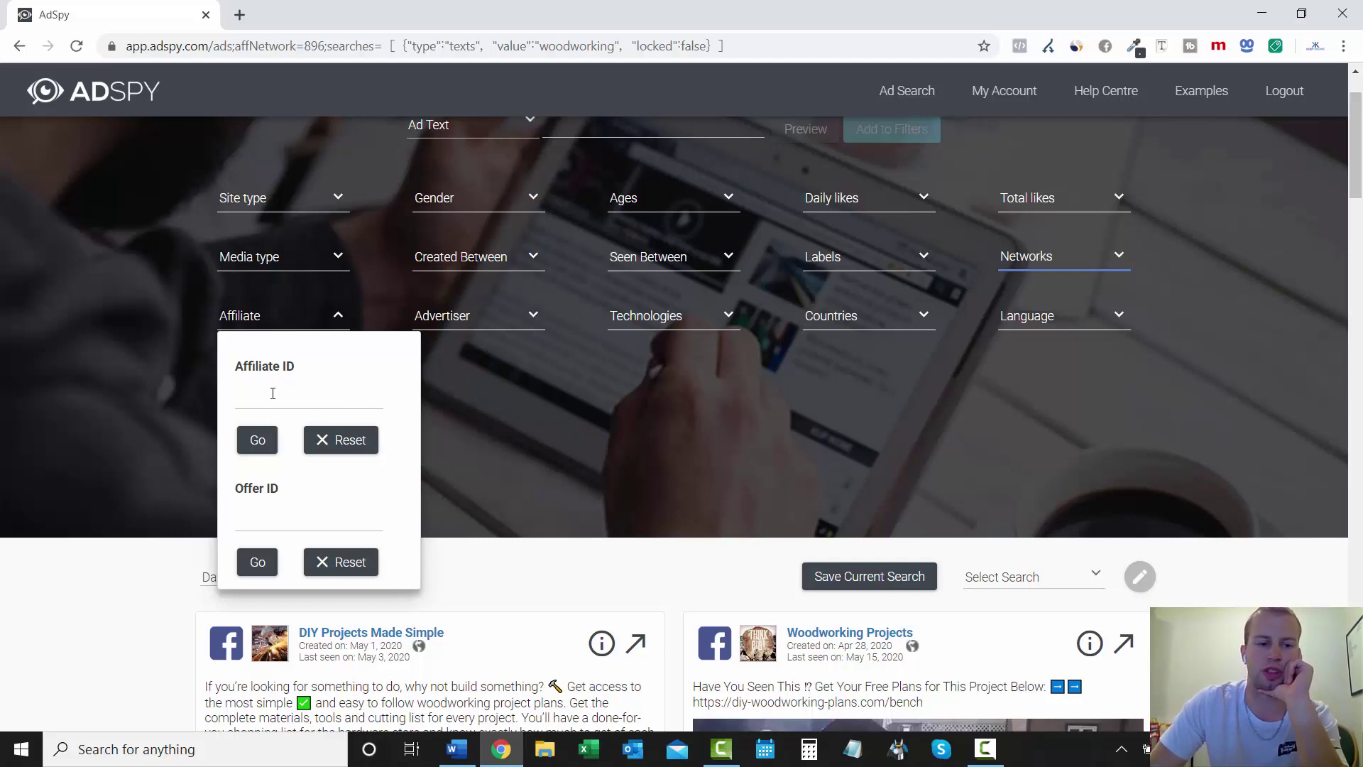
left_click(542, 466)
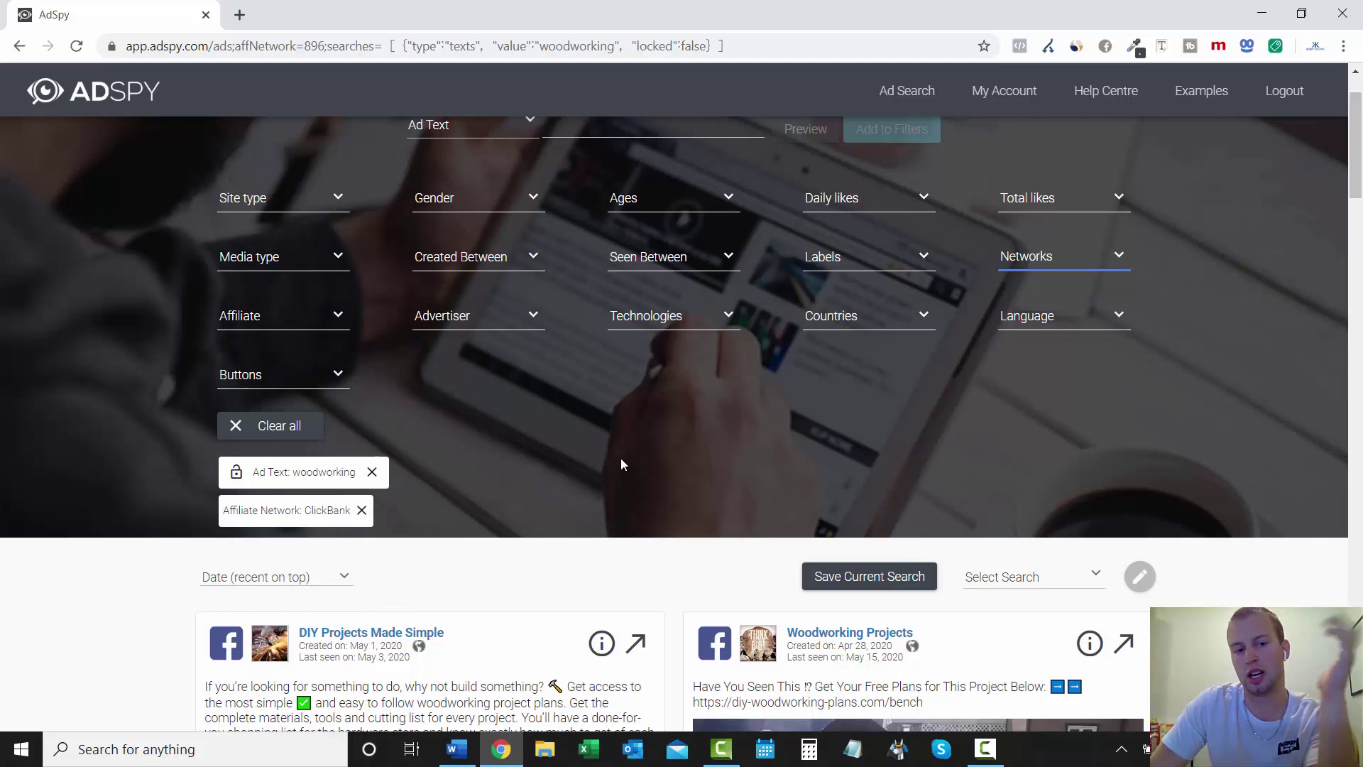
left_click(463, 323)
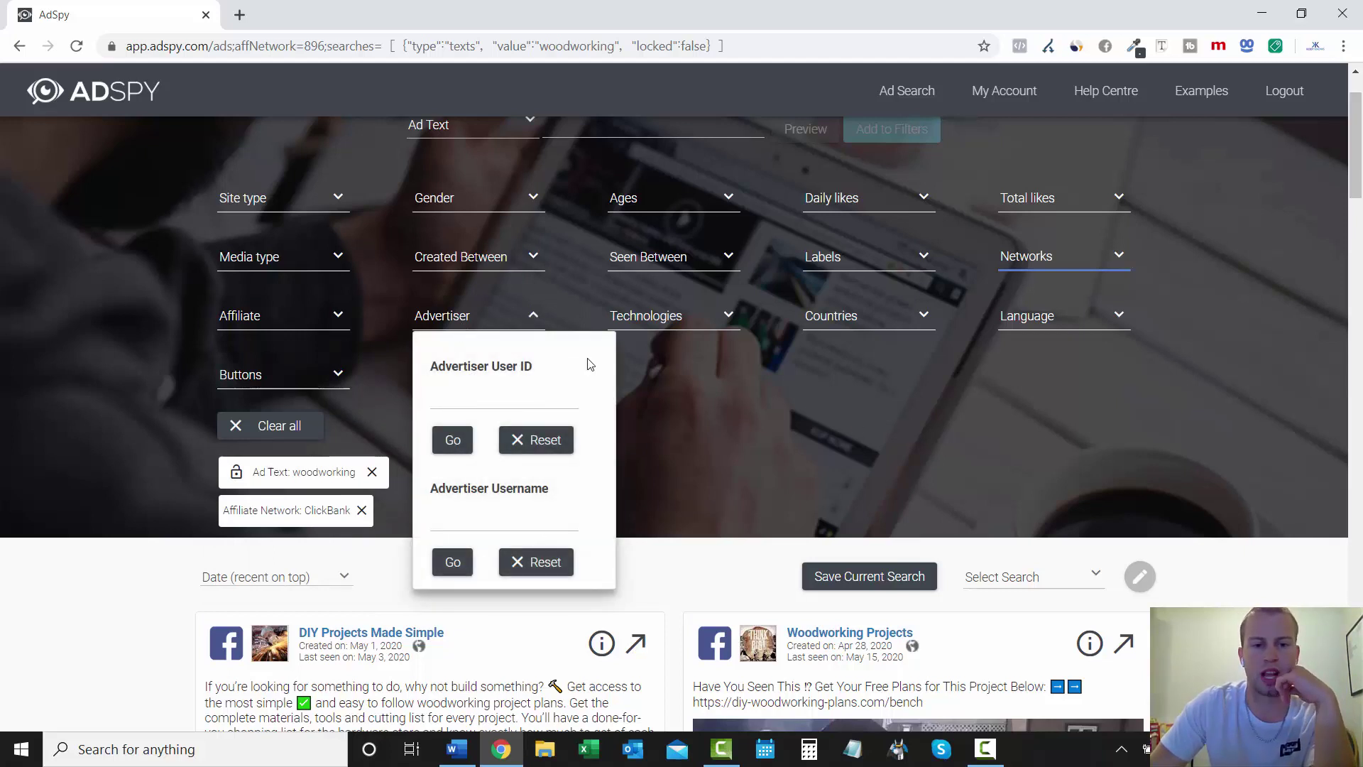
left_click(841, 439)
Filter by ClickFunnels in Technologies, unticking the briefly selected Chartbeat.
left_click(740, 328)
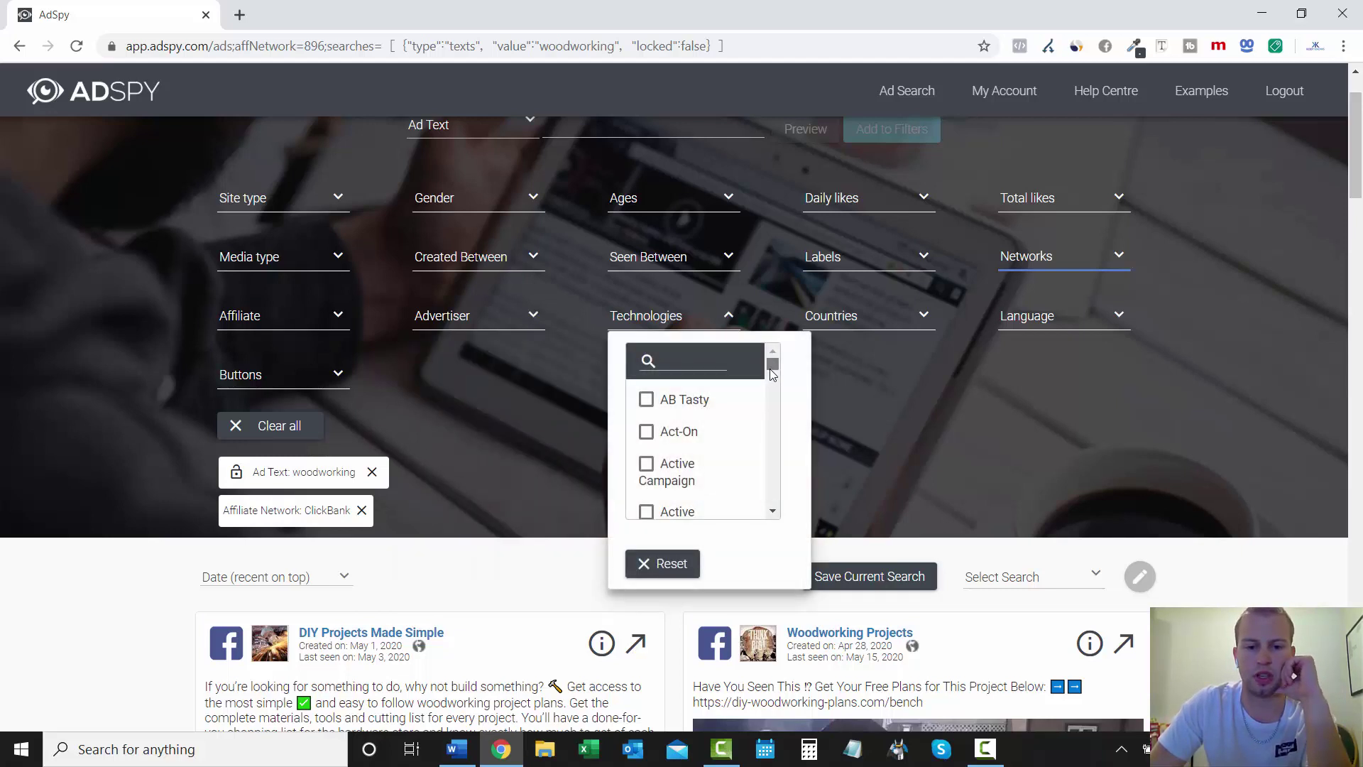
left_click_drag(772, 369, 773, 386)
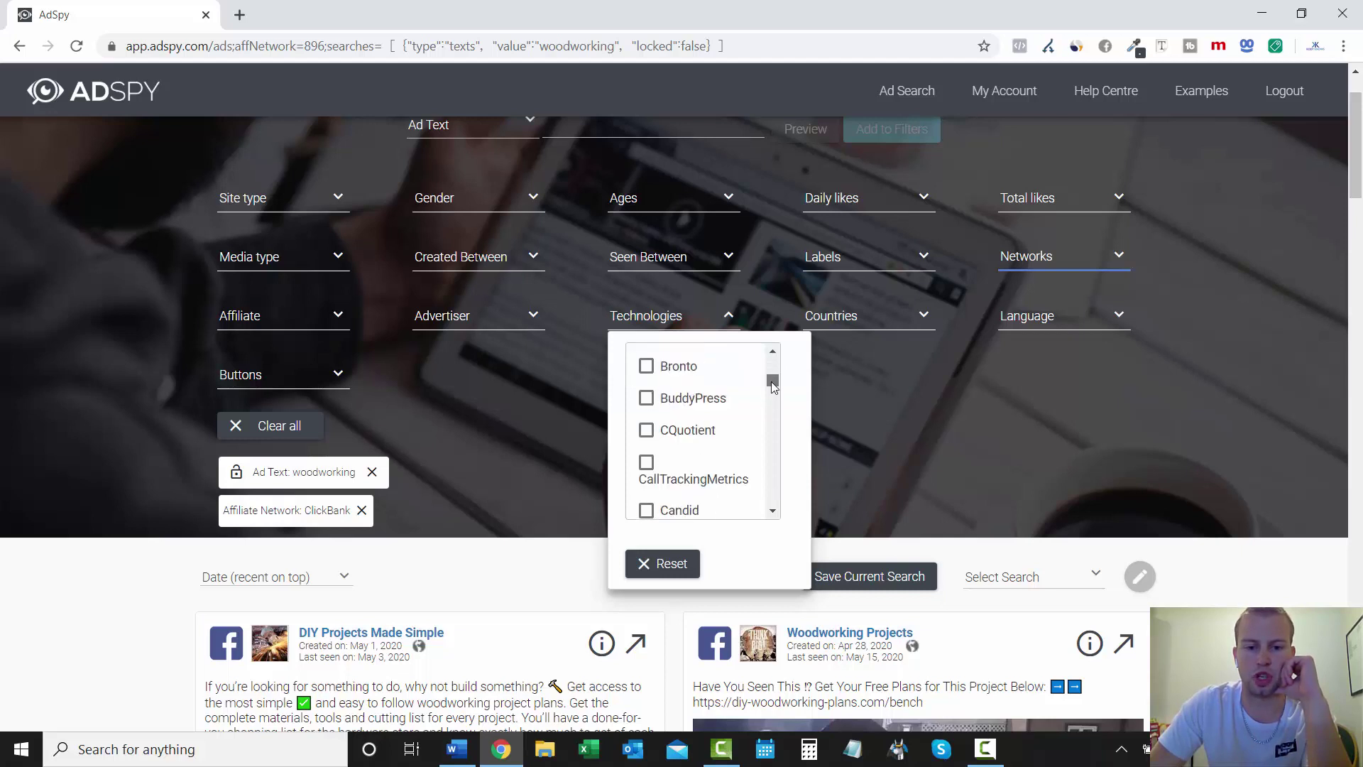
left_click(773, 512)
left_click(773, 512)
left_click(773, 512)
left_click(773, 513)
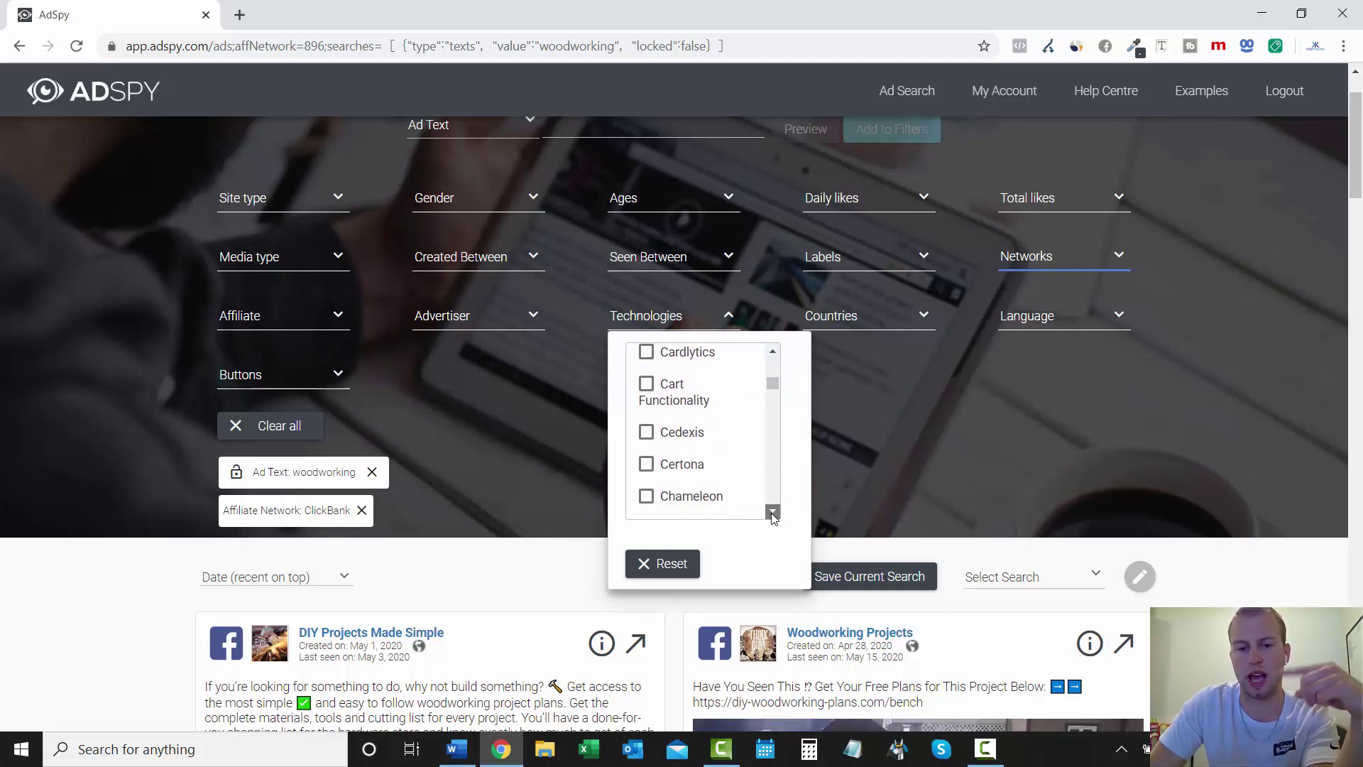
left_click(773, 512)
left_click(773, 512)
left_click(773, 513)
left_click(773, 512)
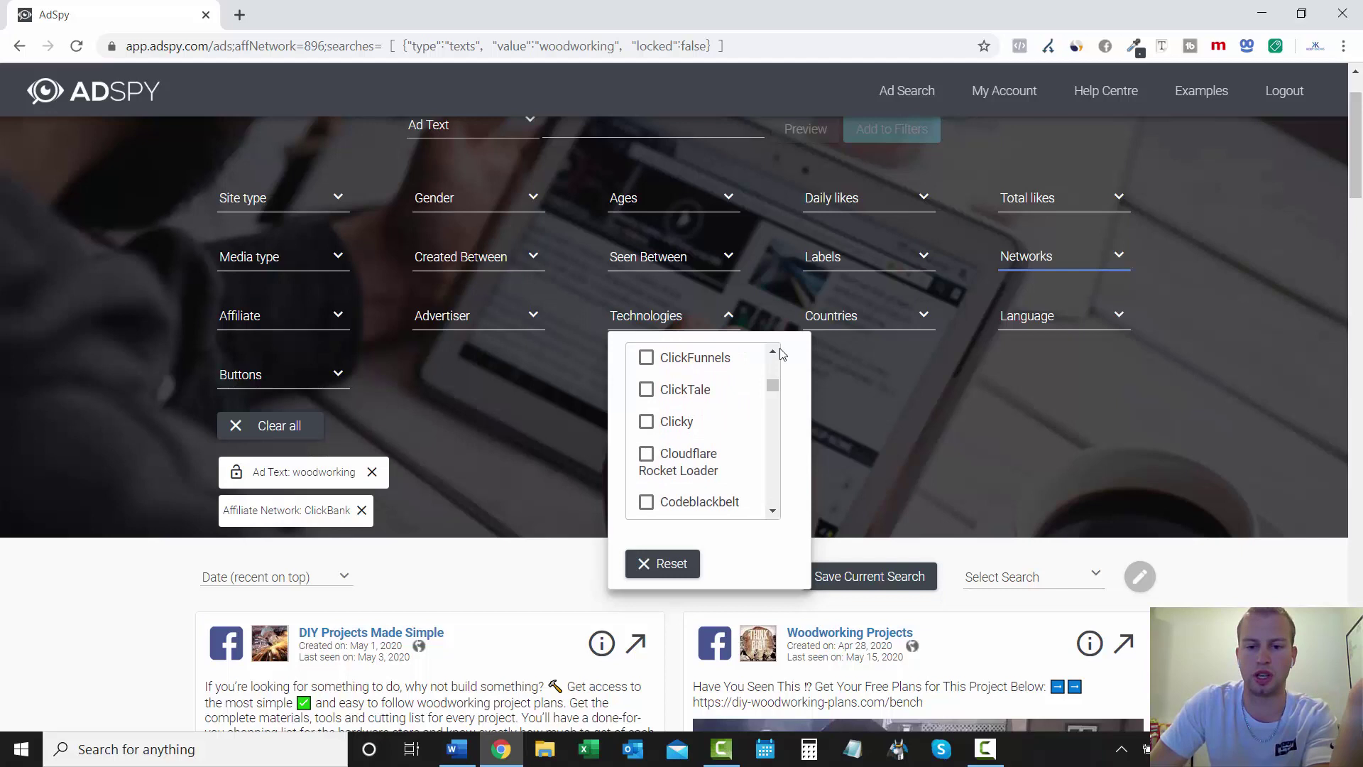
left_click(773, 352)
left_click(730, 362)
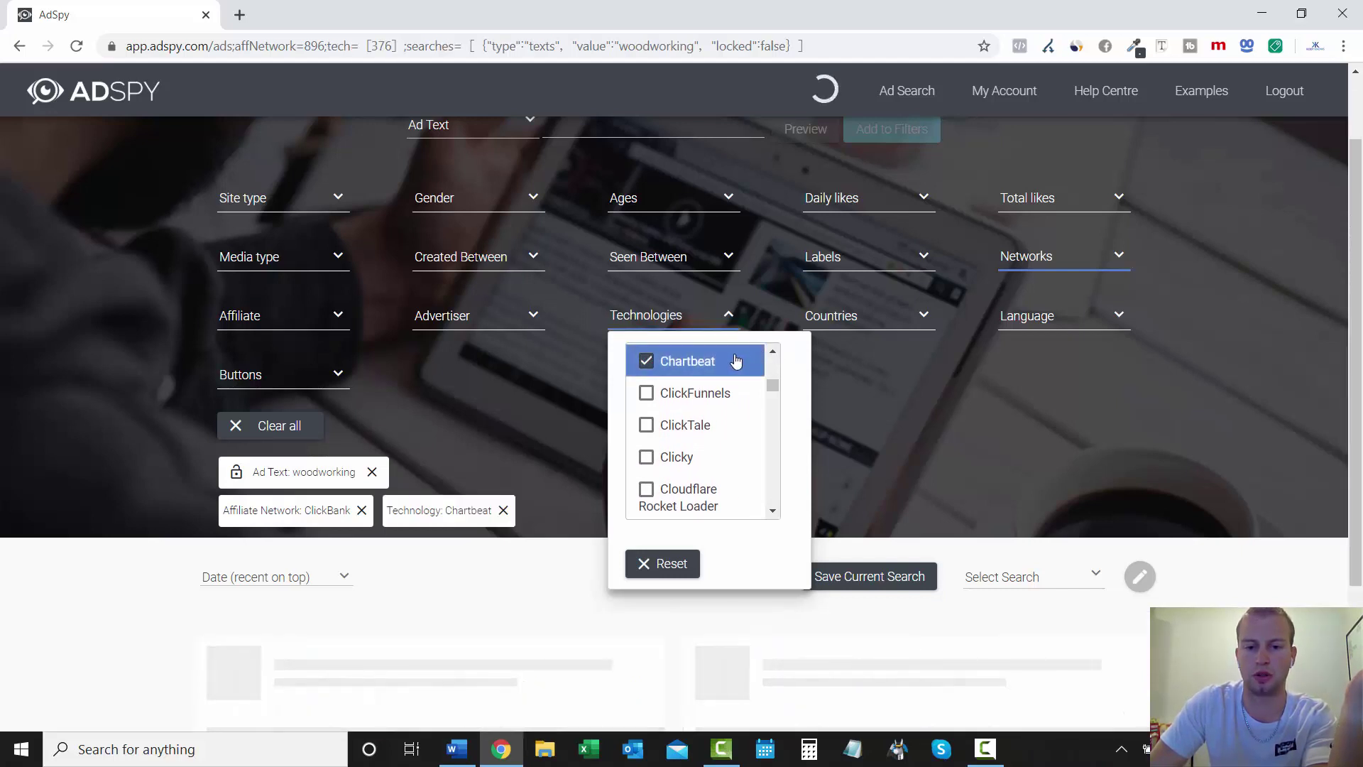
left_click(646, 362)
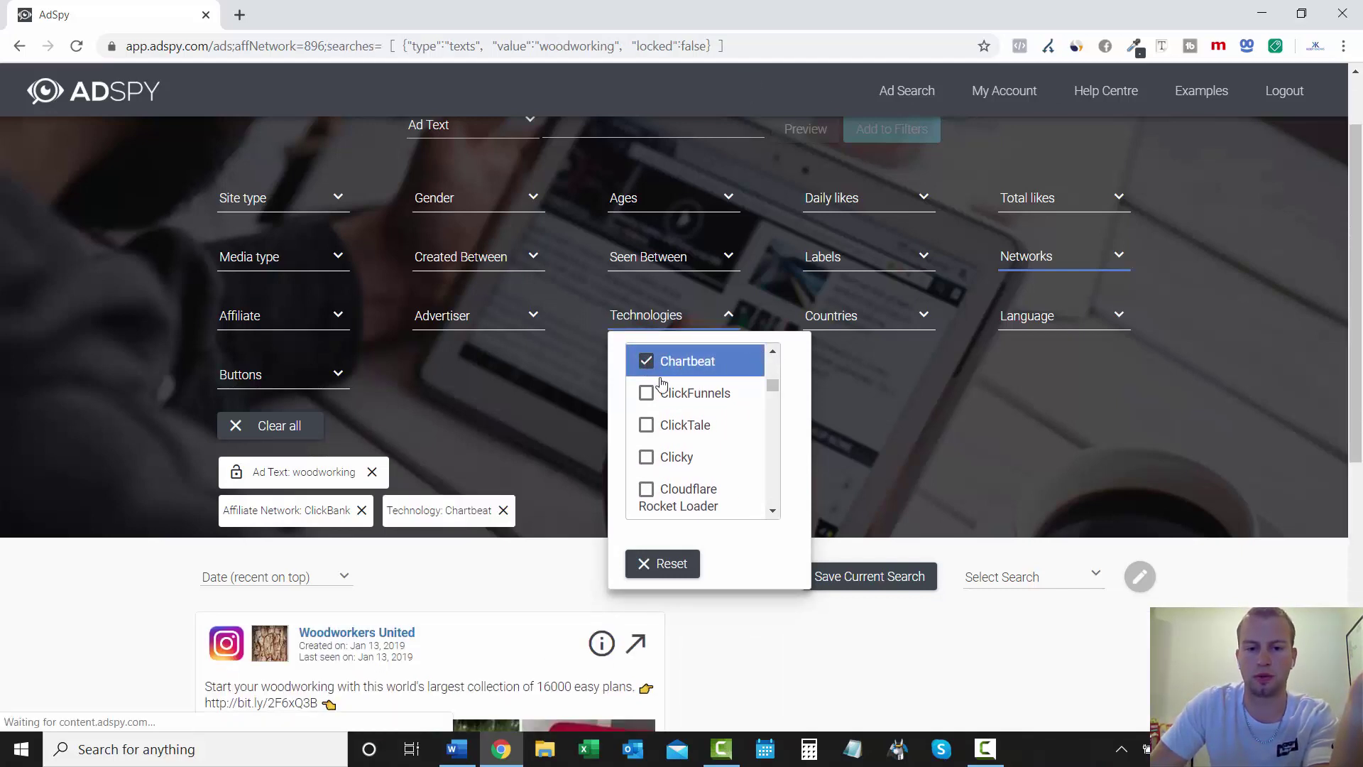
left_click(648, 395)
left_click(303, 508)
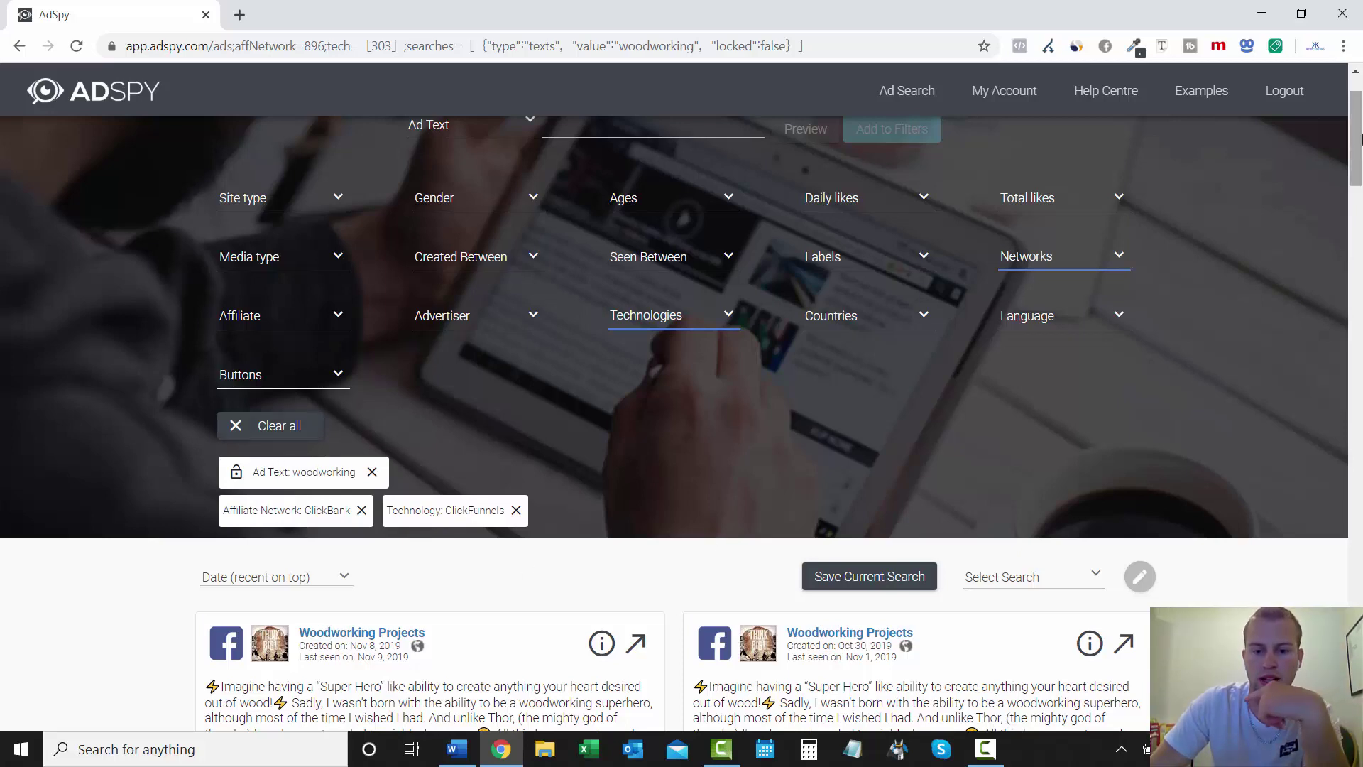
Open the first Woodworking Projects ad's details and its go.diy-woodworking-plans.com/woodplans landing page.
scroll(1235, 271, "down", 5)
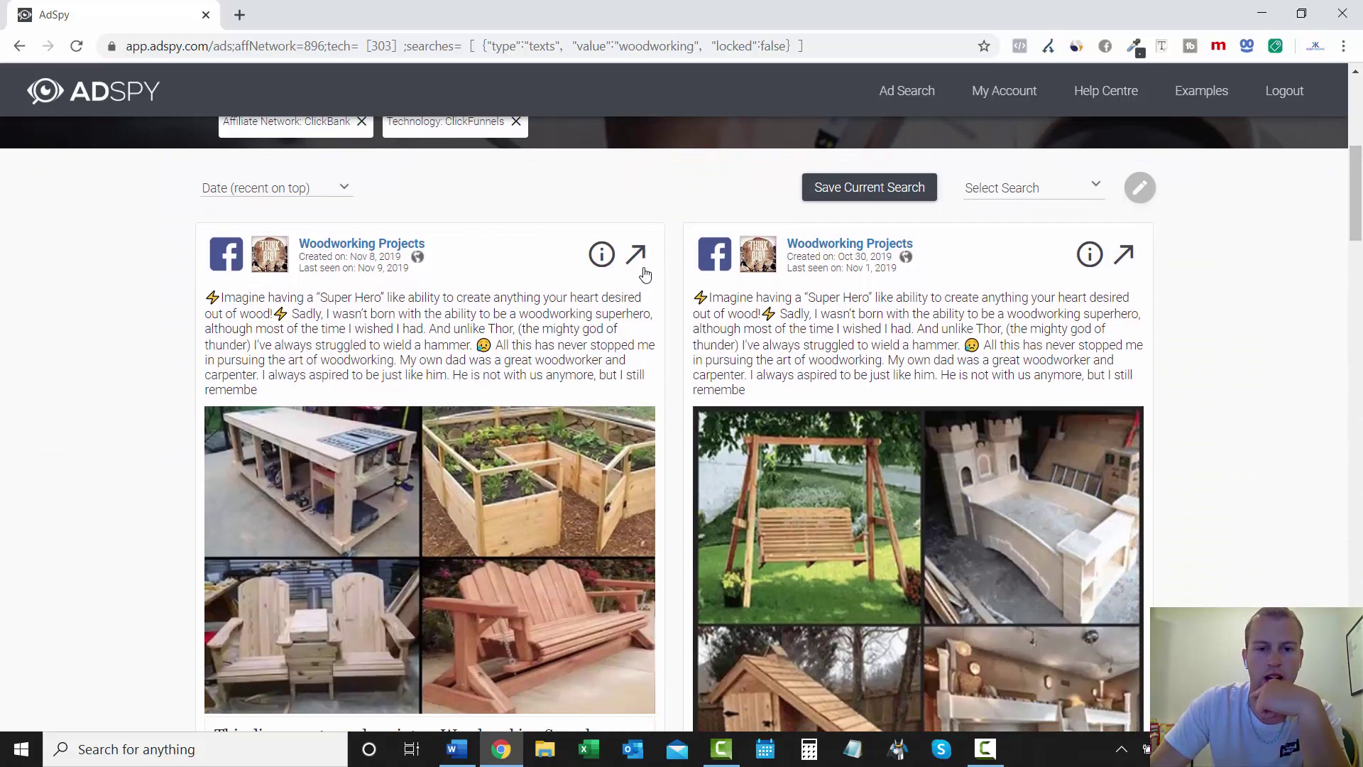
left_click(636, 255)
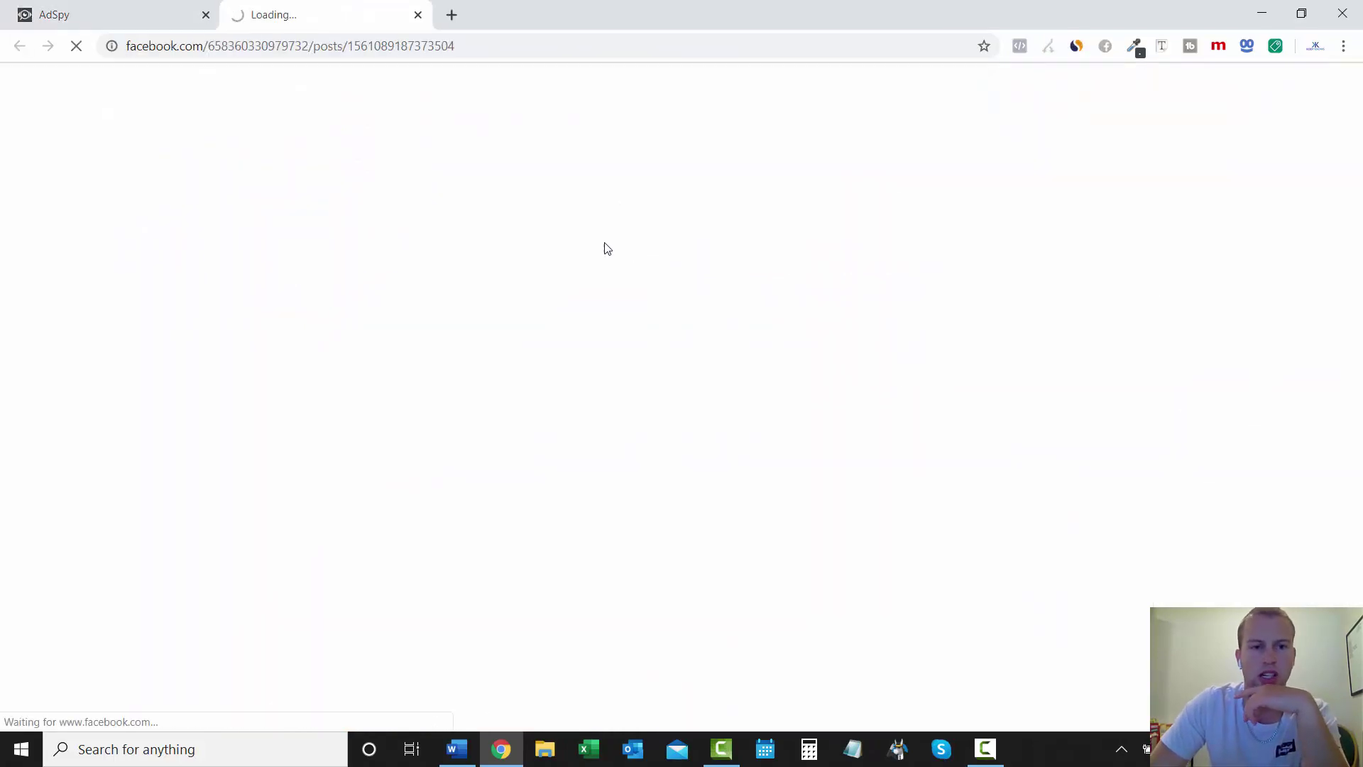
left_click(418, 14)
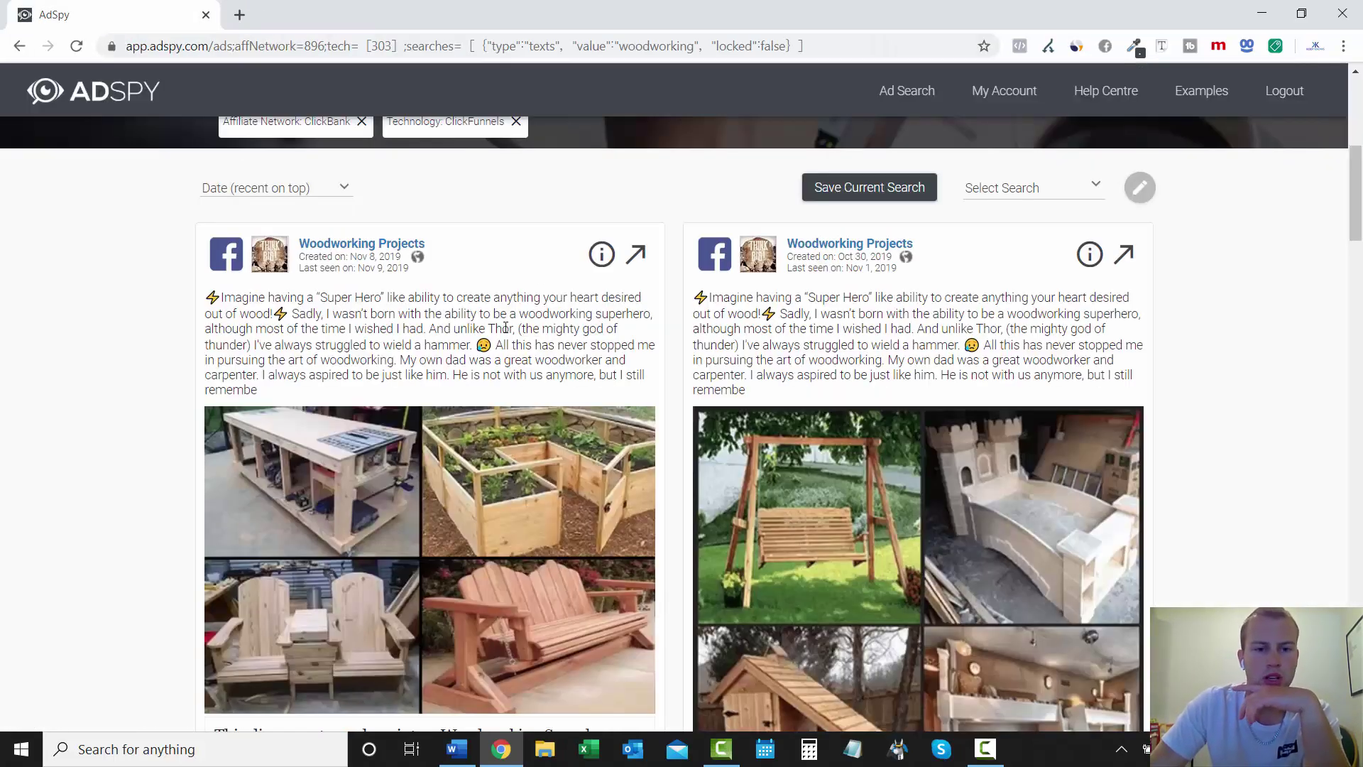
left_click(601, 255)
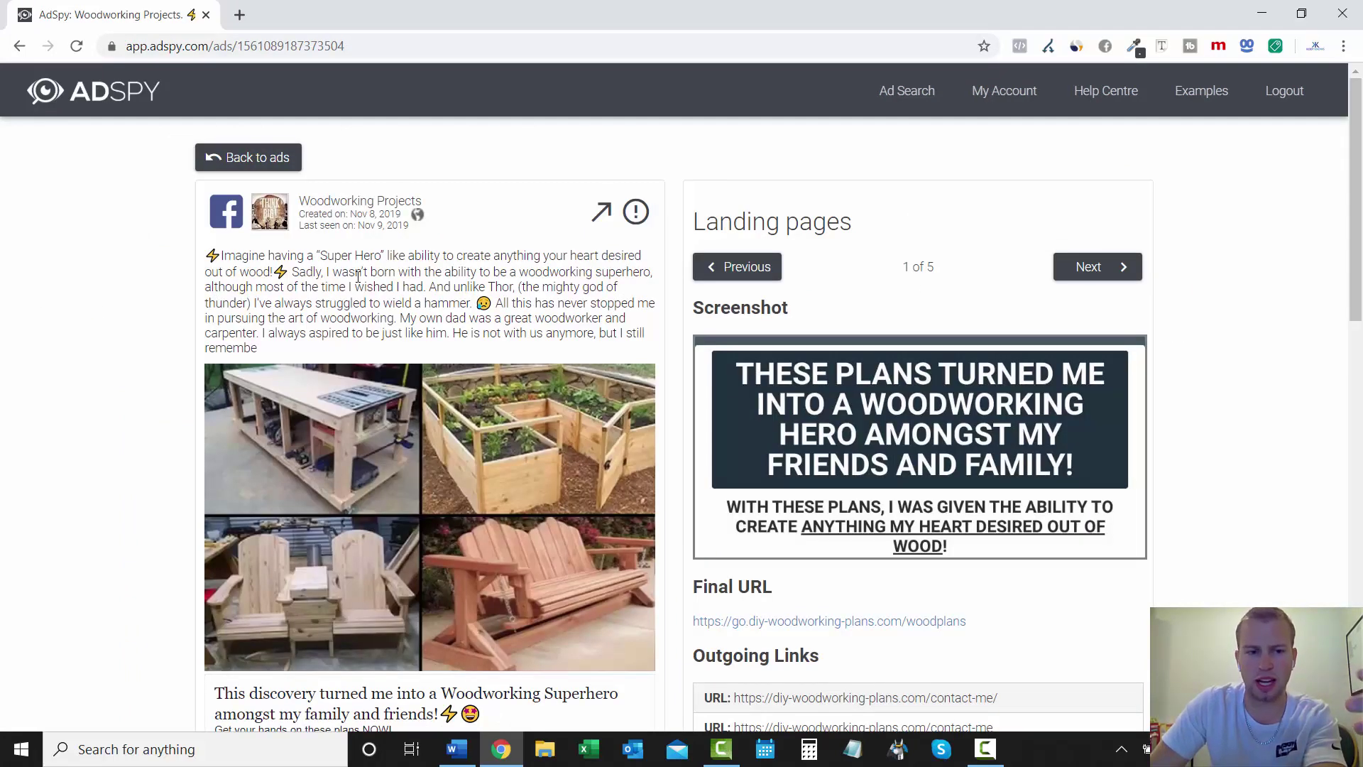
scroll(1324, 234, "down", 2)
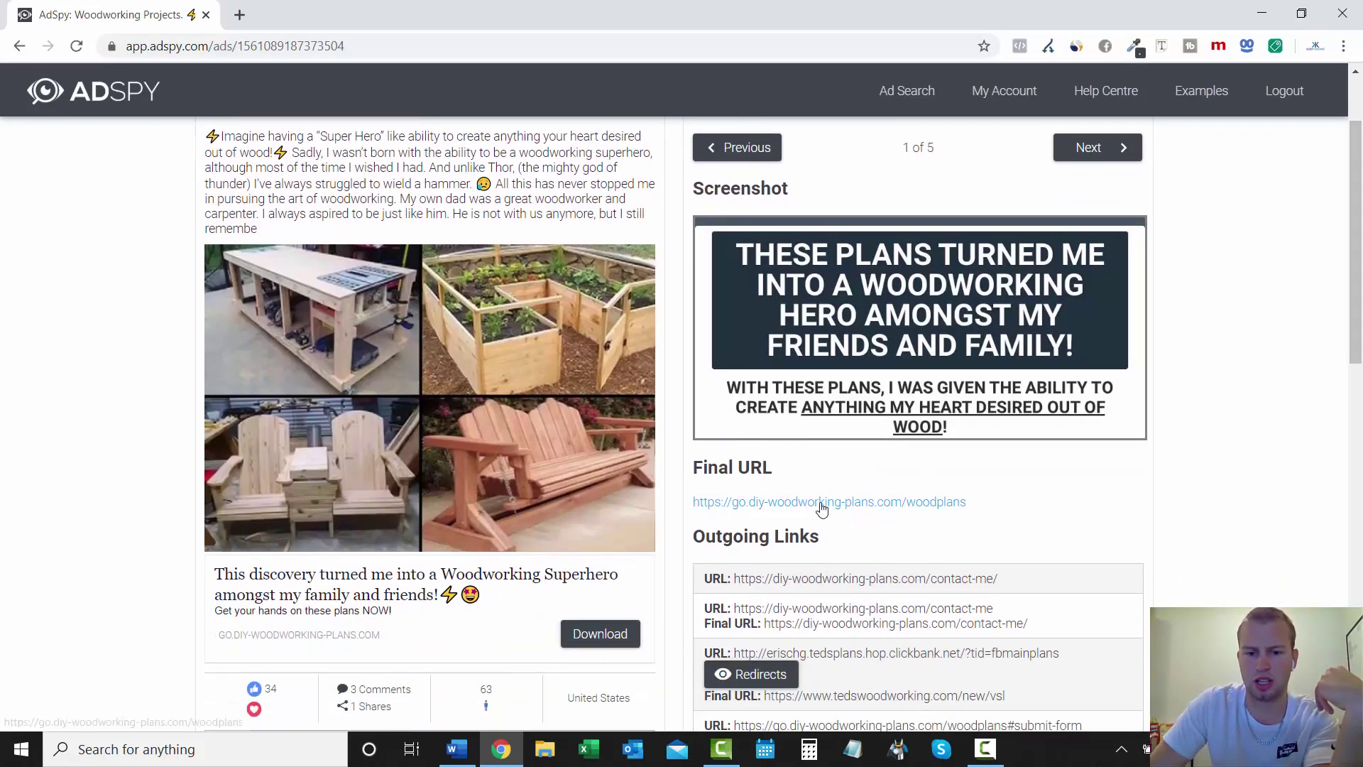
left_click(823, 499)
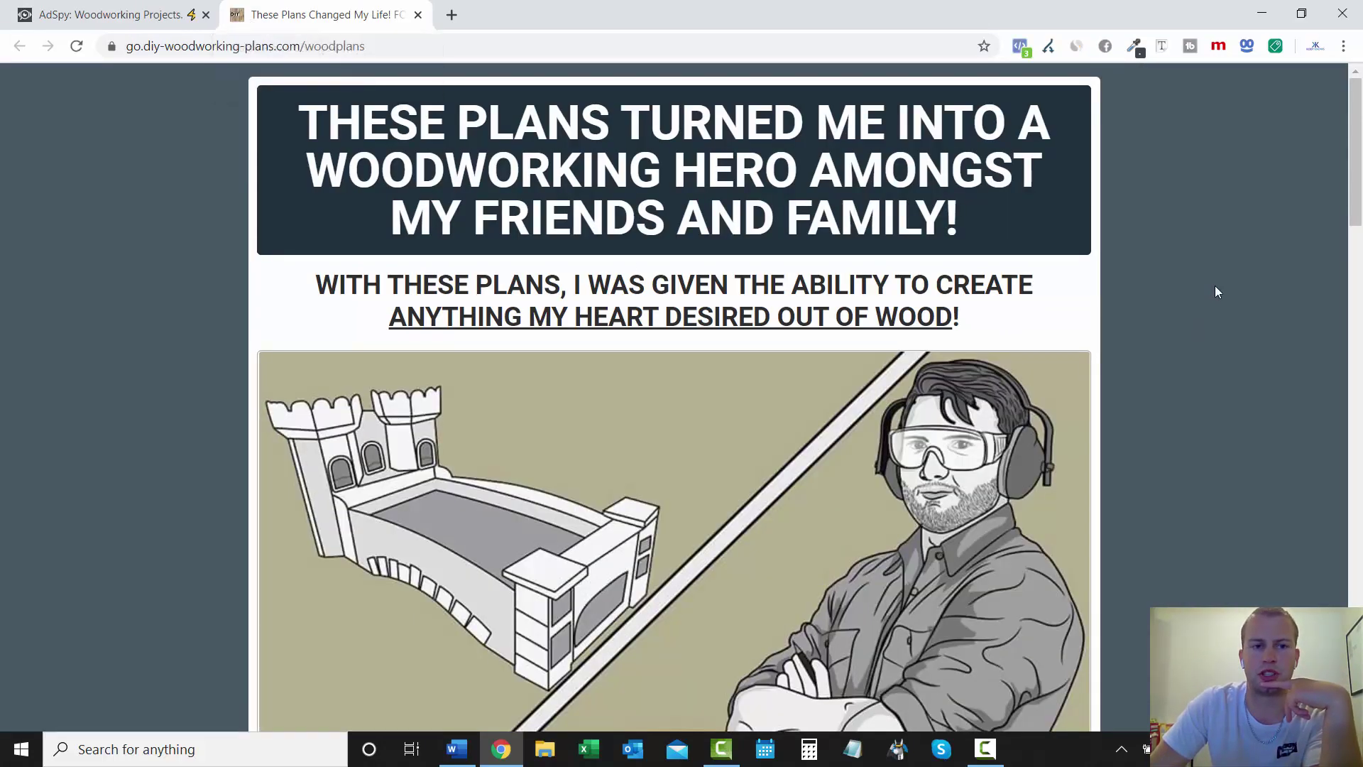
View the HTML page source of the woodworking landing page.
mouse_move(1357, 153)
left_mouse_down()
mouse_move(1358, 440)
mouse_move(1359, 127)
mouse_move(1358, 632)
mouse_move(1358, 128)
left_mouse_up()
right_click(1129, 165)
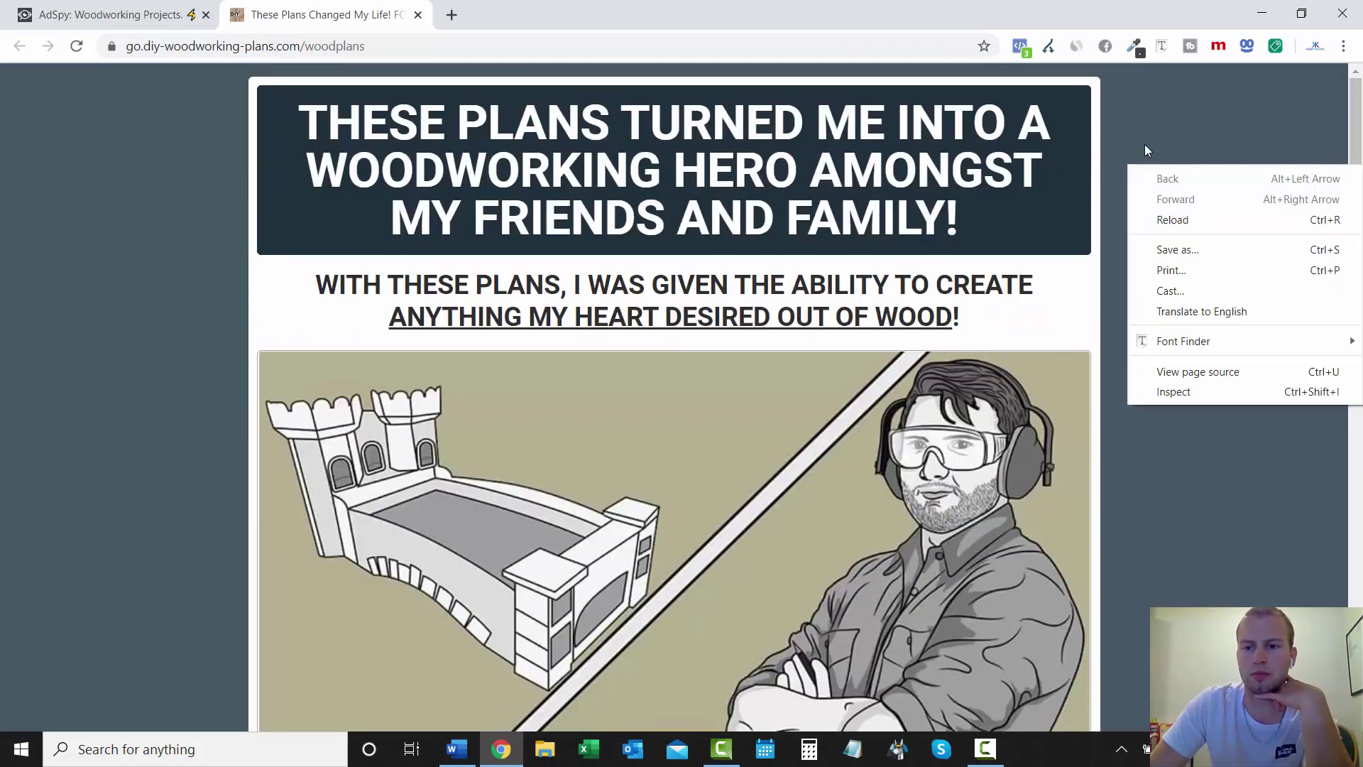
left_click(1209, 374)
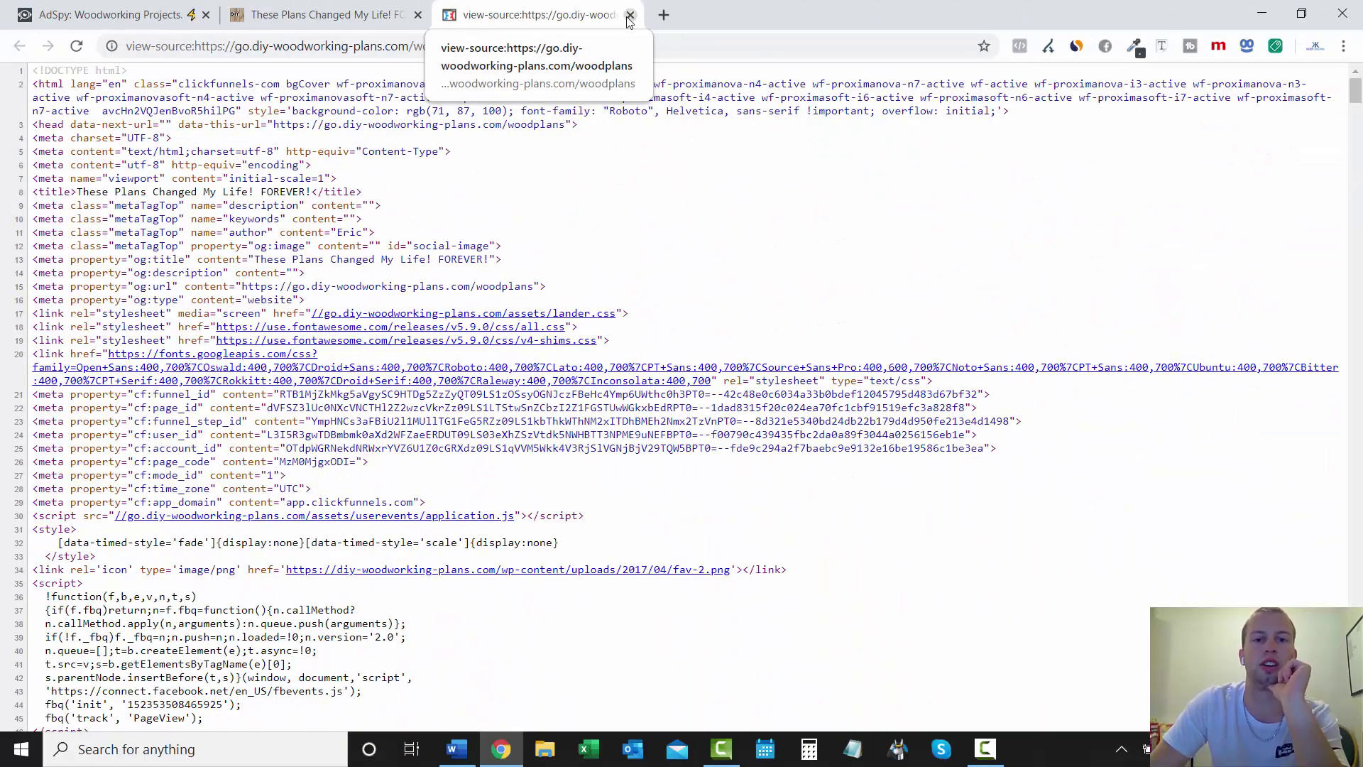
Close the page source and landing page tabs, returning to the filtered AdSpy search.
left_click(629, 15)
left_click(106, 14)
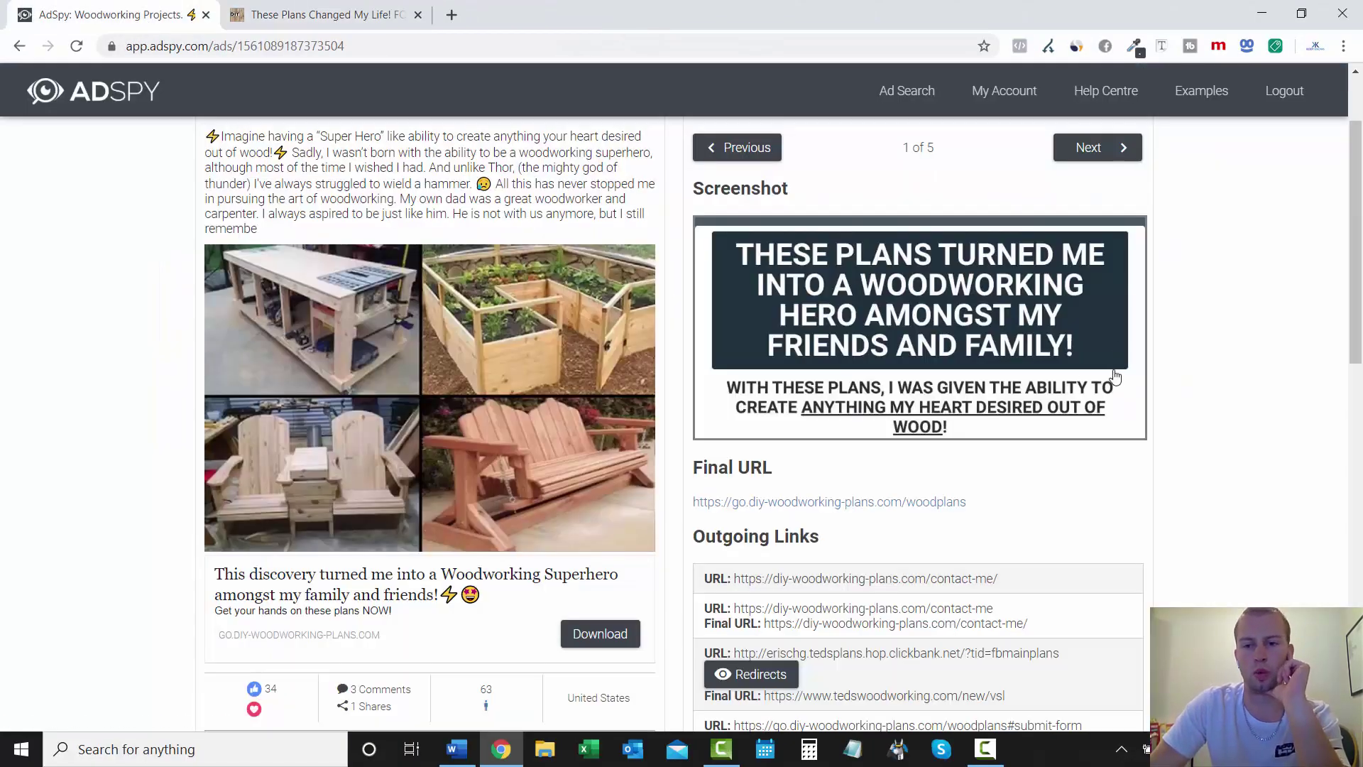
scroll(187, 213, "up", 2)
scroll(61, 100, "down", 6)
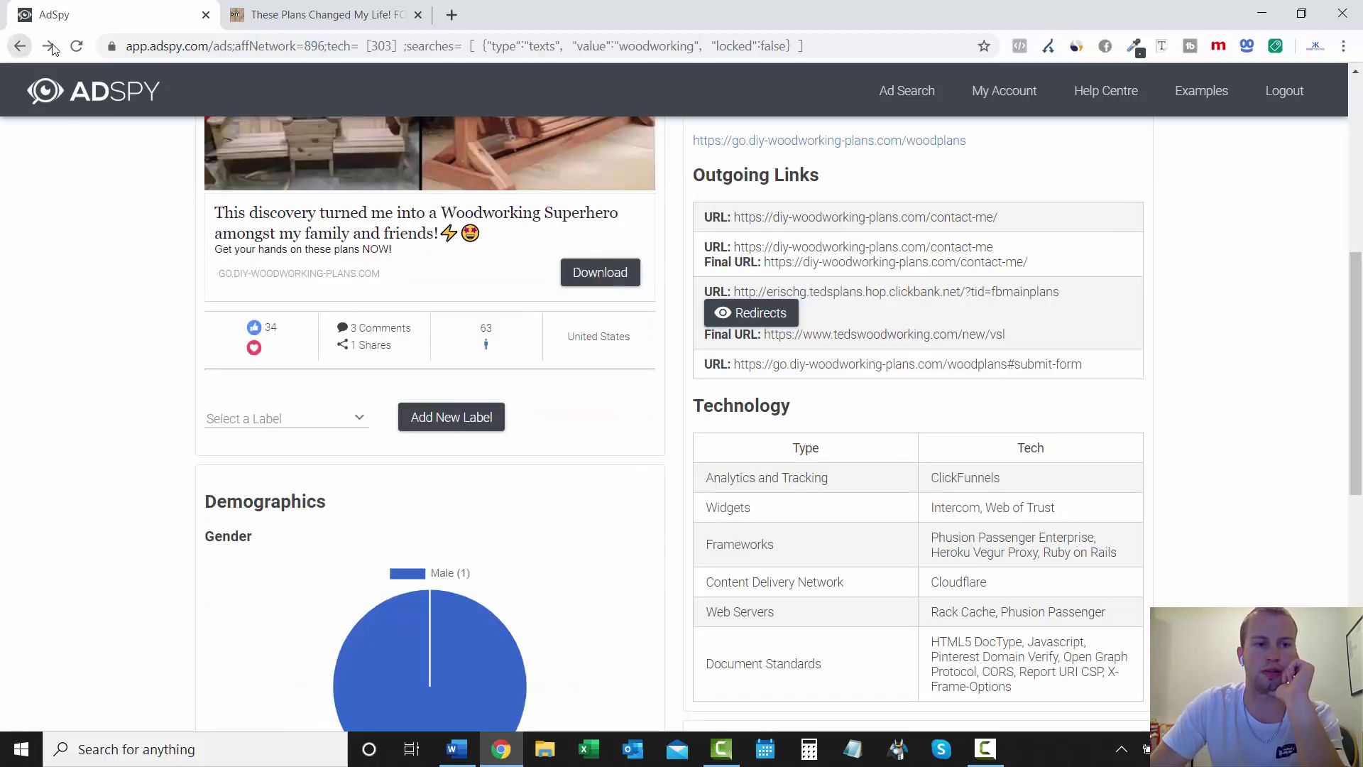
left_click(317, 6)
left_click(418, 15)
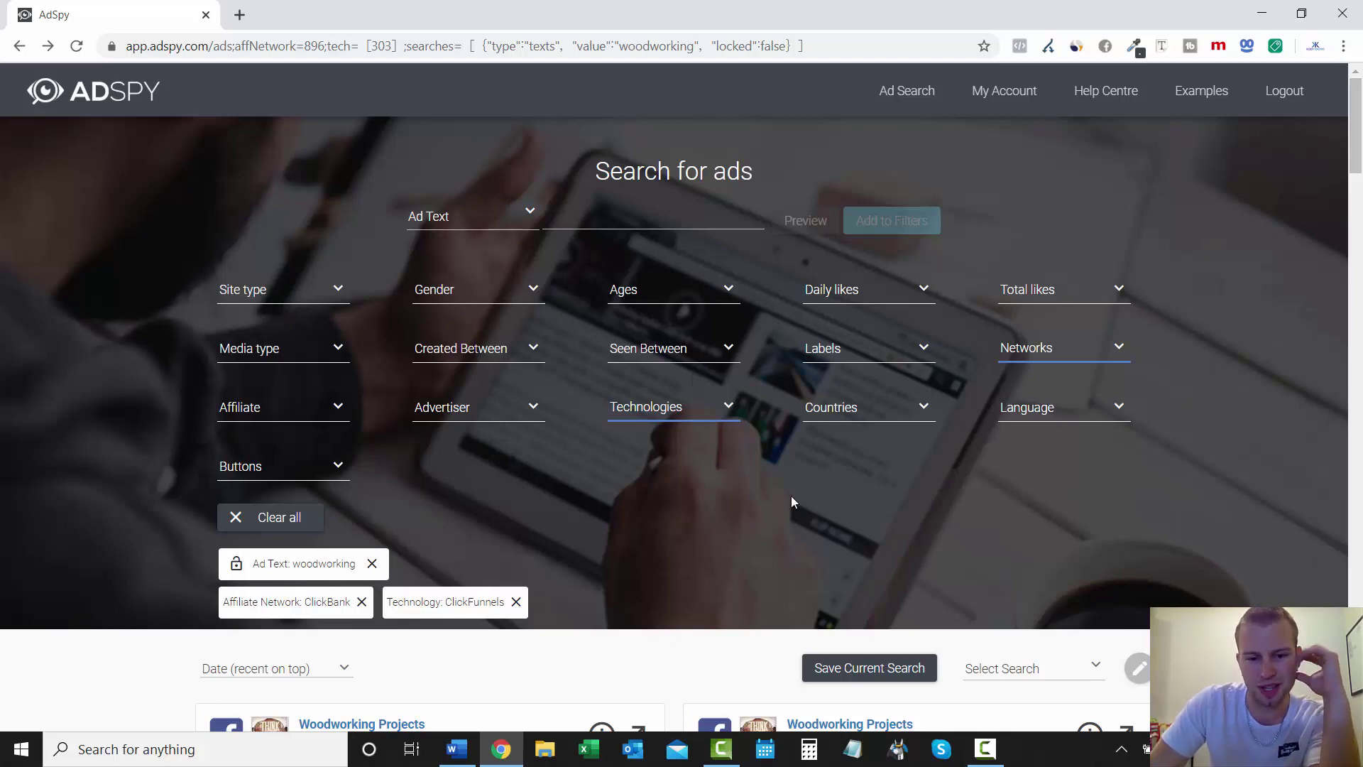
Swap the ClickFunnels technology filter for a Learn More button filter.
left_click(516, 601)
scroll(1272, 481, "down", 1)
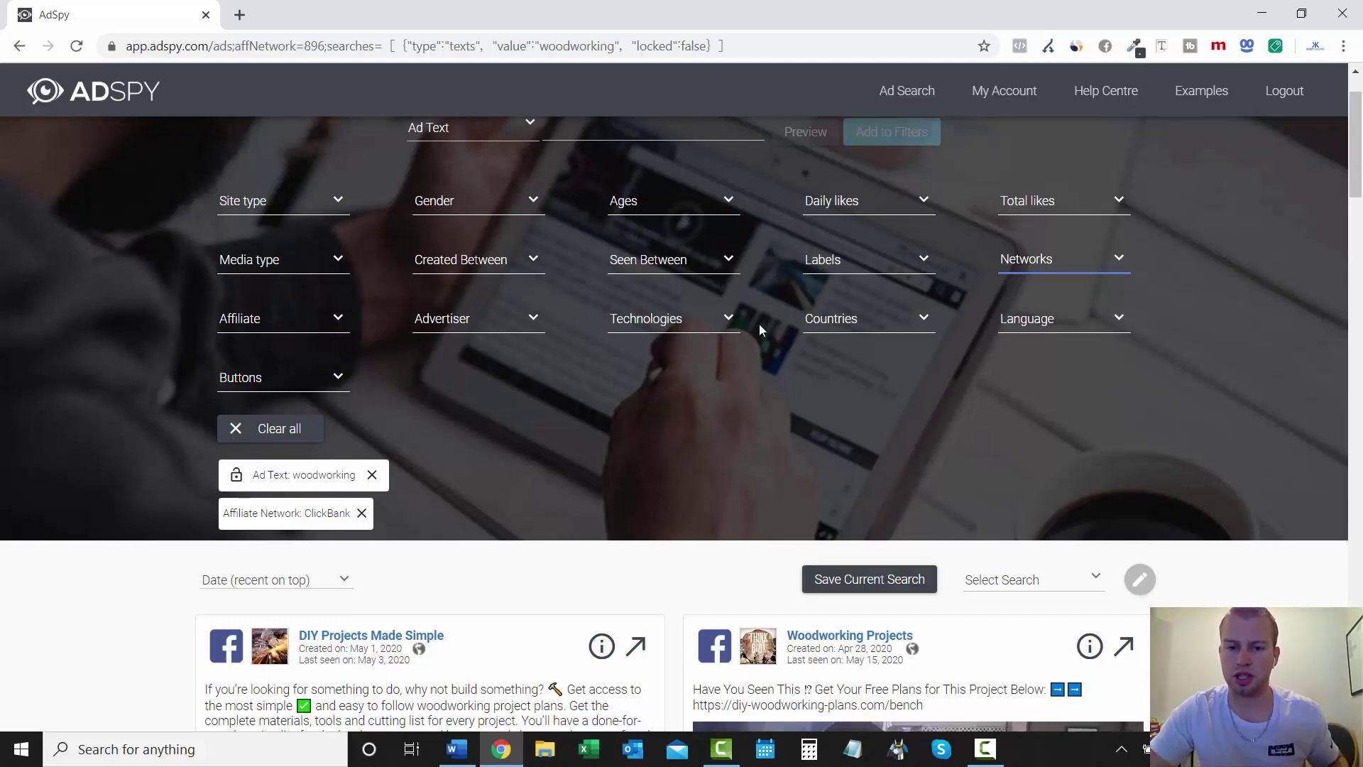
left_click(352, 391)
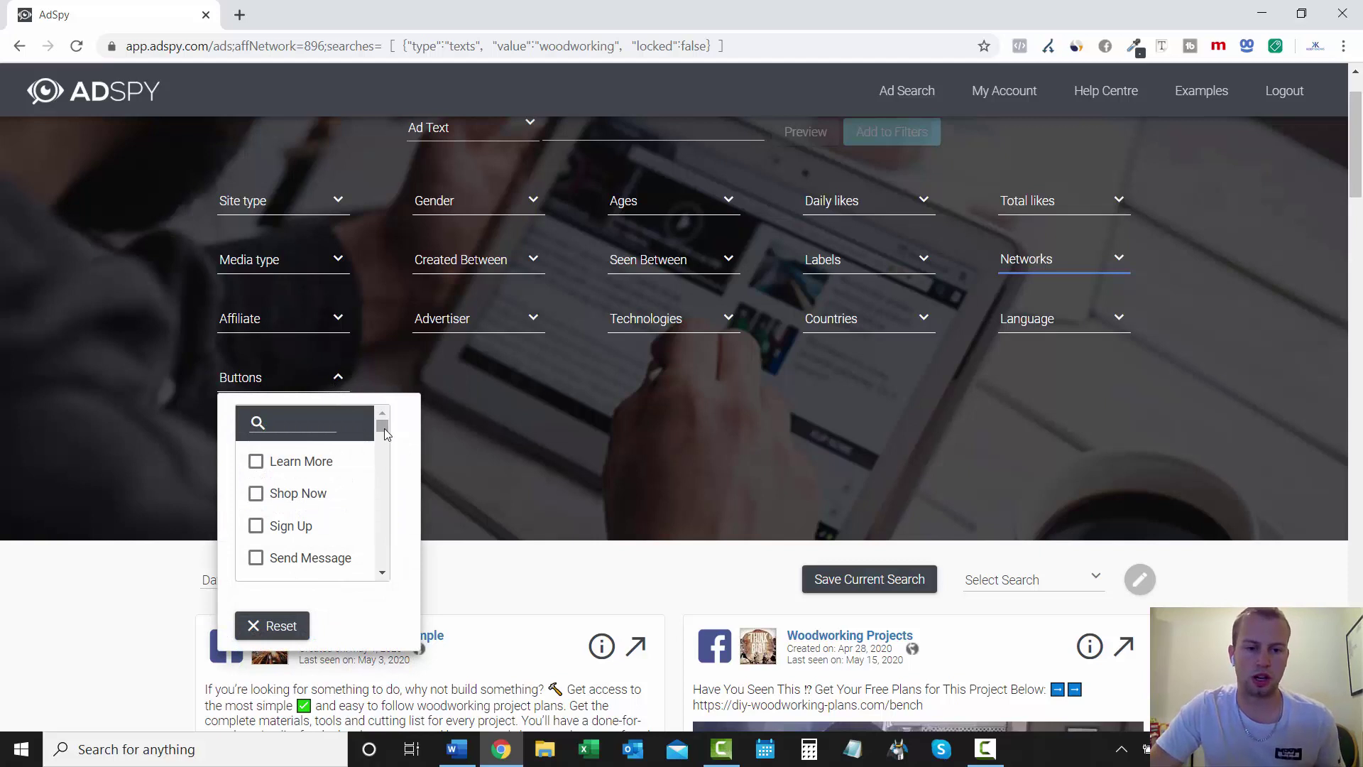
scroll(386, 578, "down", 2)
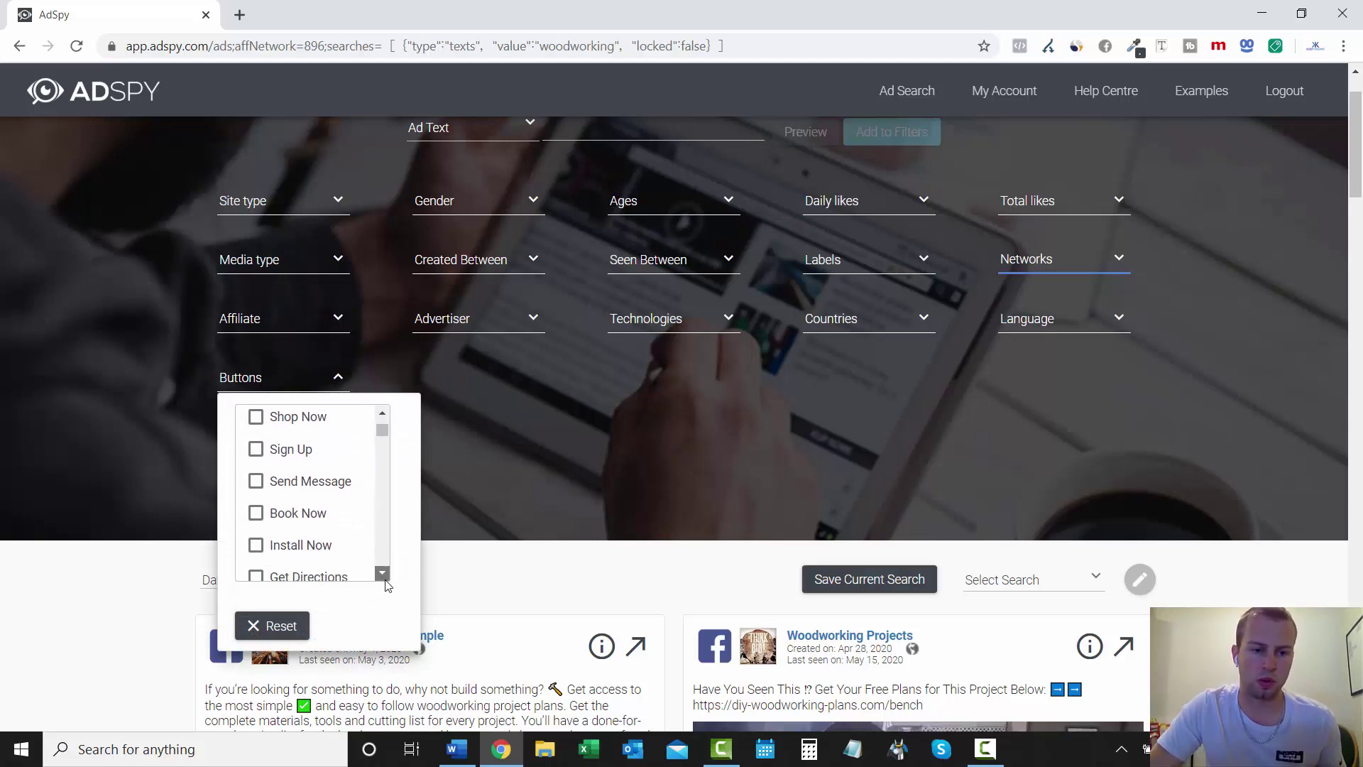
scroll(376, 497, "down", 4)
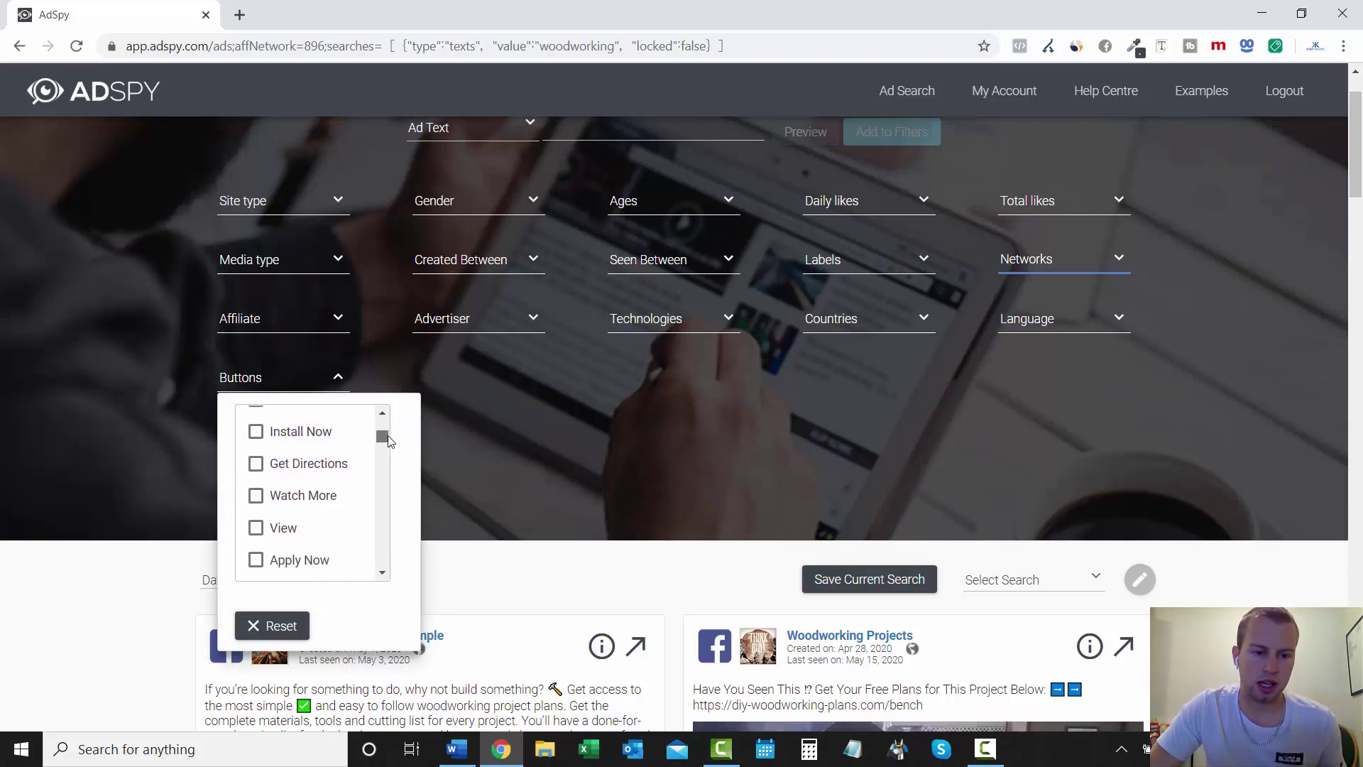
scroll(390, 434, "up", 5)
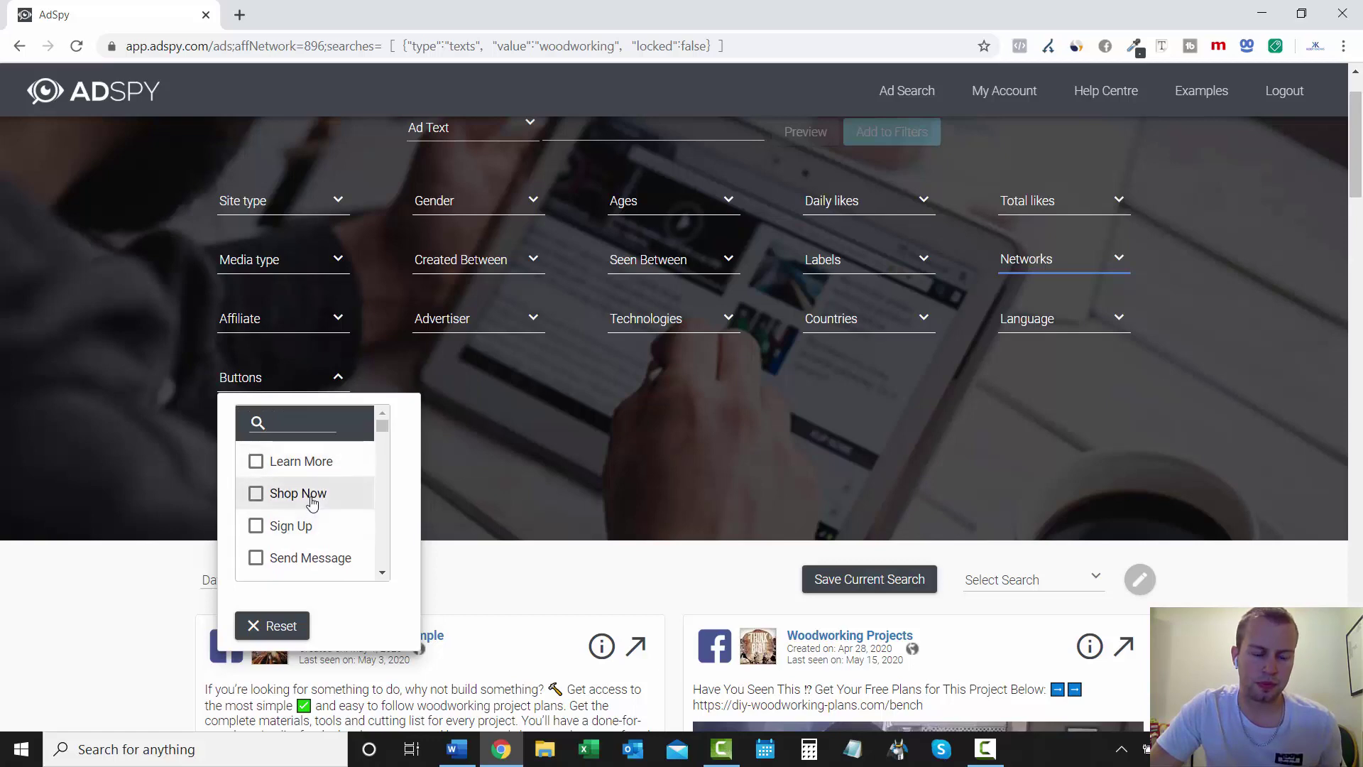
left_click(341, 462)
left_click(599, 451)
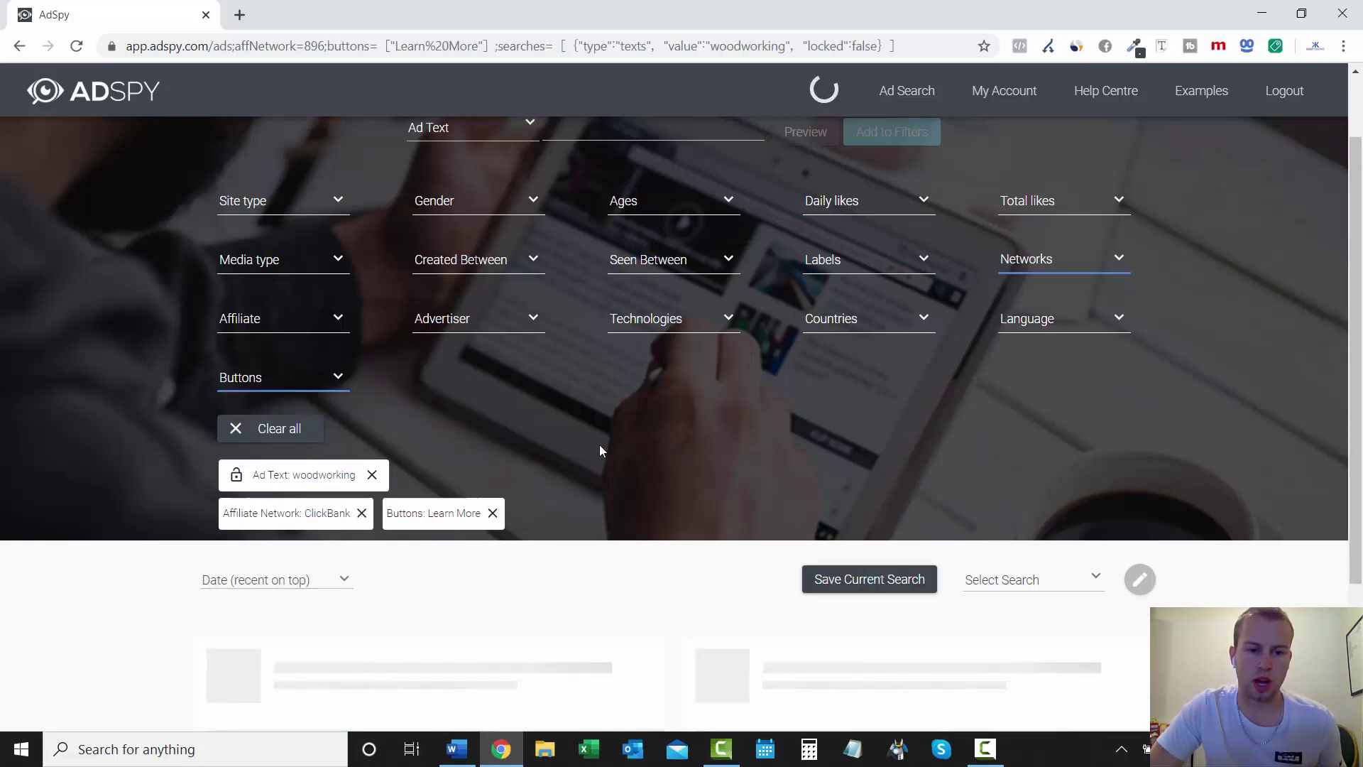
scroll(599, 451, "down", 10)
scroll(701, 632, "down", 10)
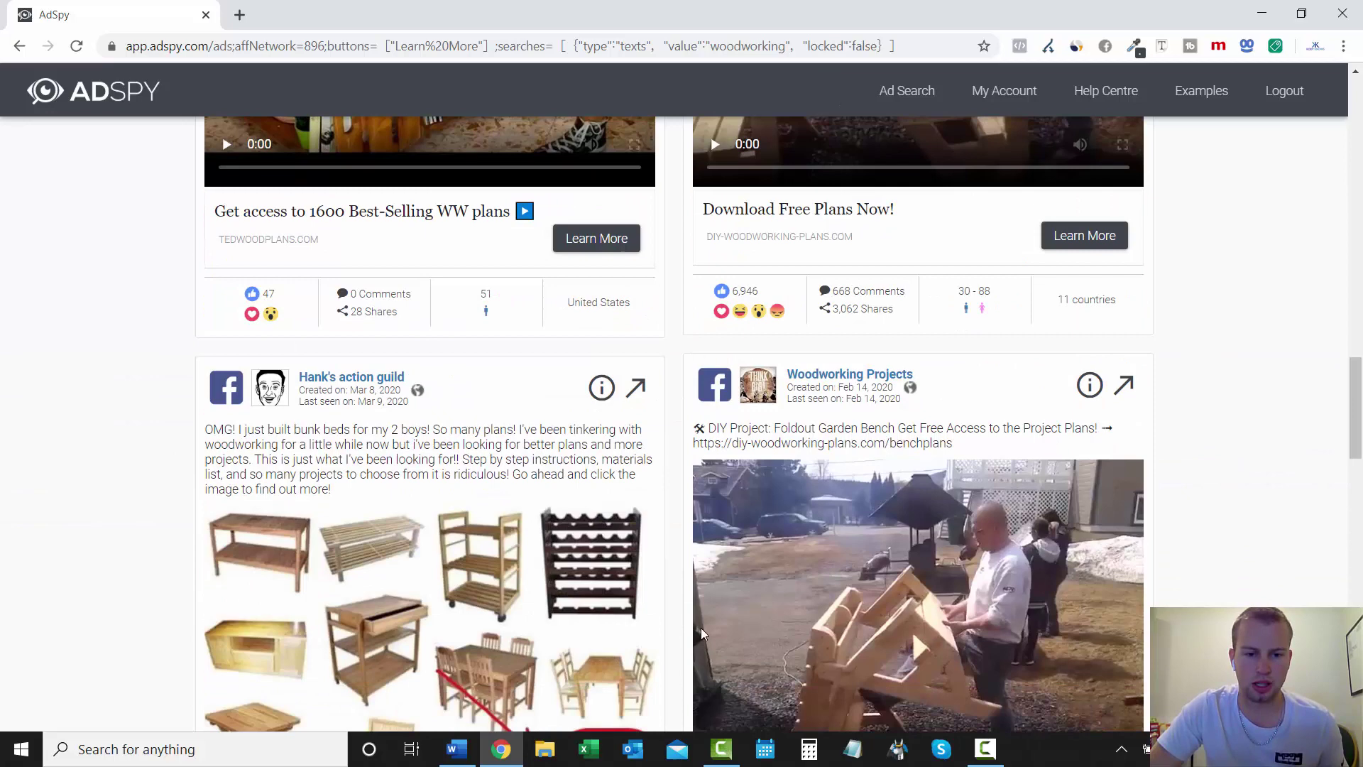
scroll(1343, 538, "up", 20)
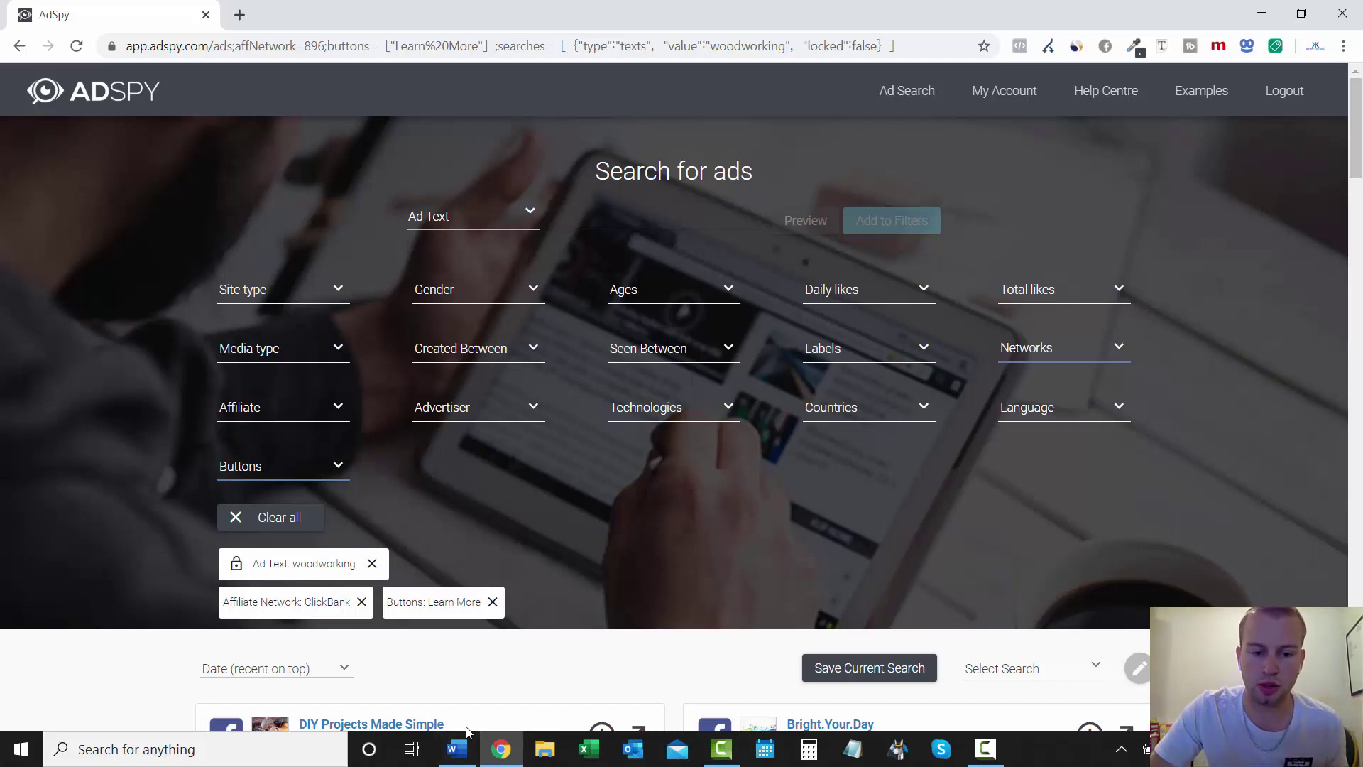
Add a SPYING heading to the Word notes document and return to AdSpy.
left_click(456, 749)
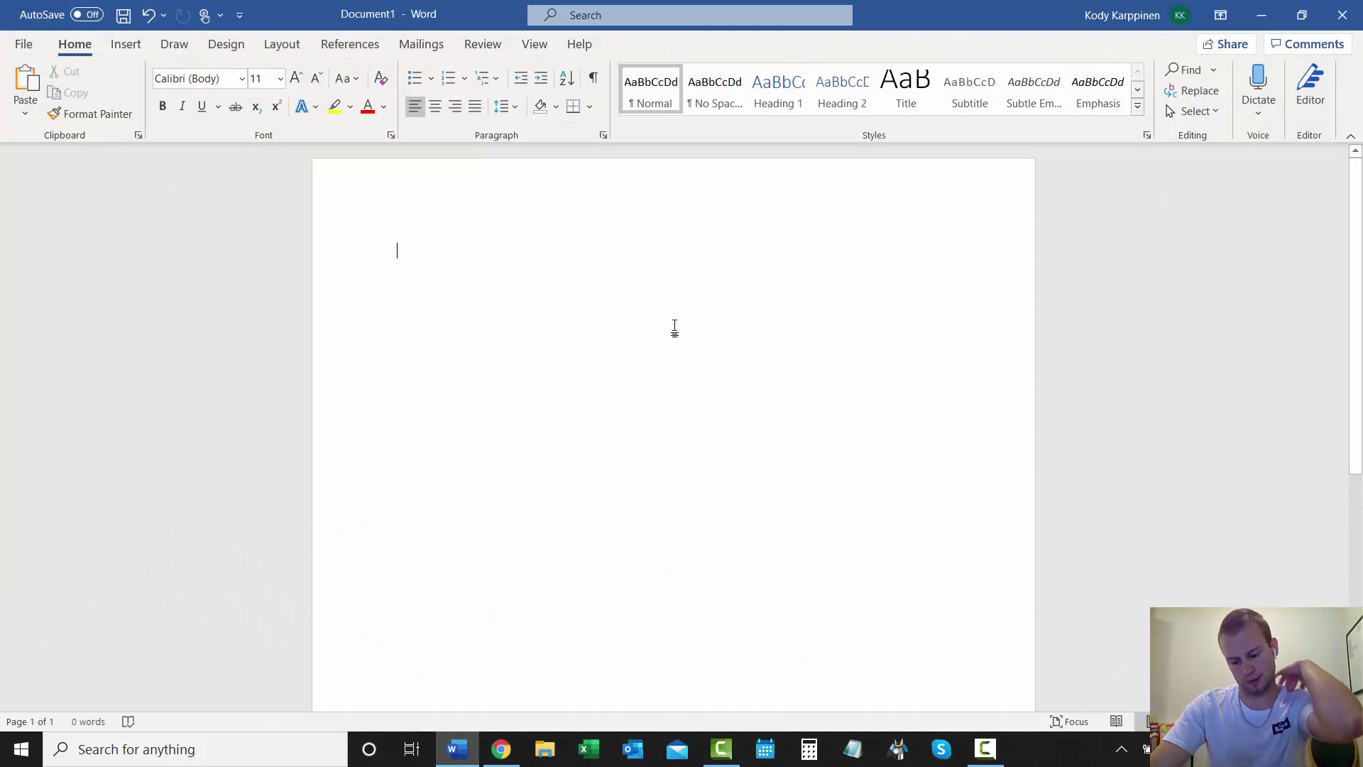
type("SPYING")
key("Return")
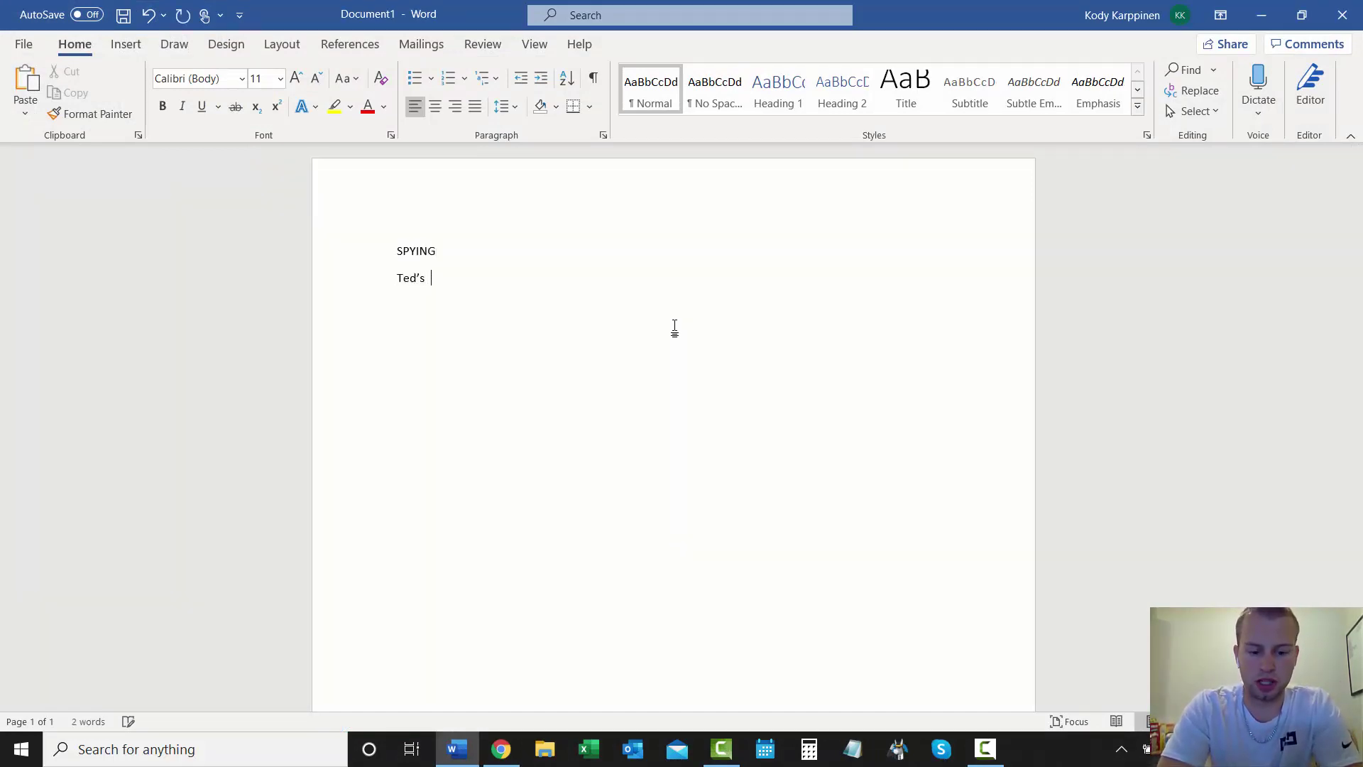
key("alt+Tab")
Raise the Total likes range minimum to 1,000.
scroll(42, 309, "down", 8)
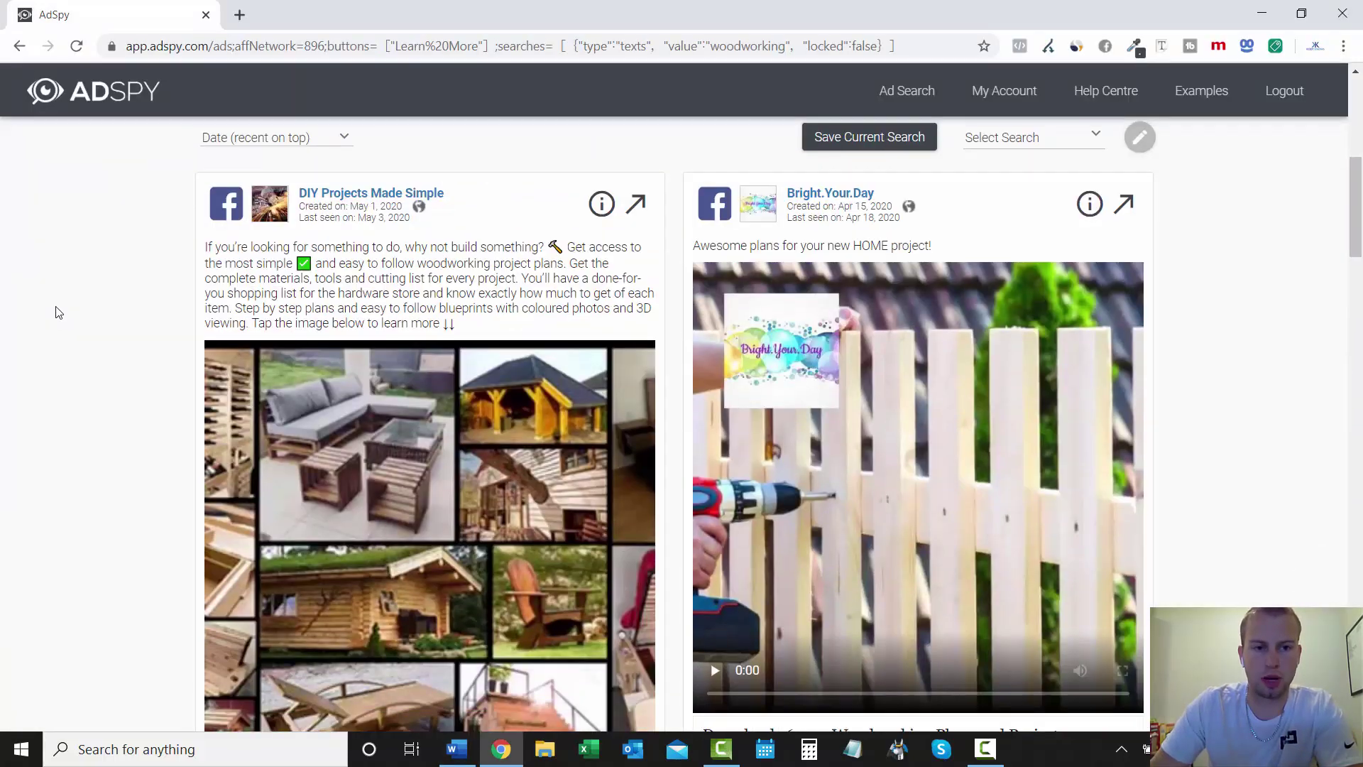
scroll(55, 308, "up", 10)
left_click(1057, 303)
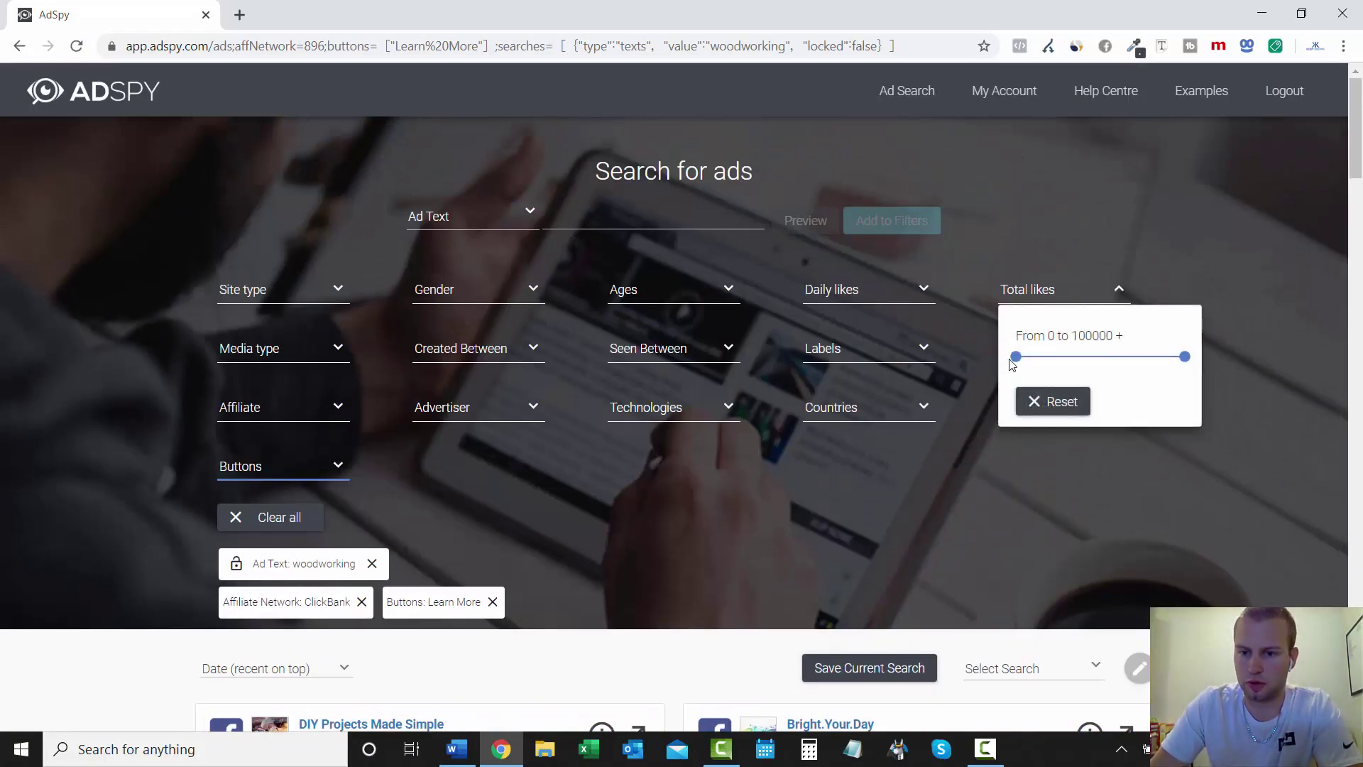
left_click_drag(1017, 357, 1076, 358)
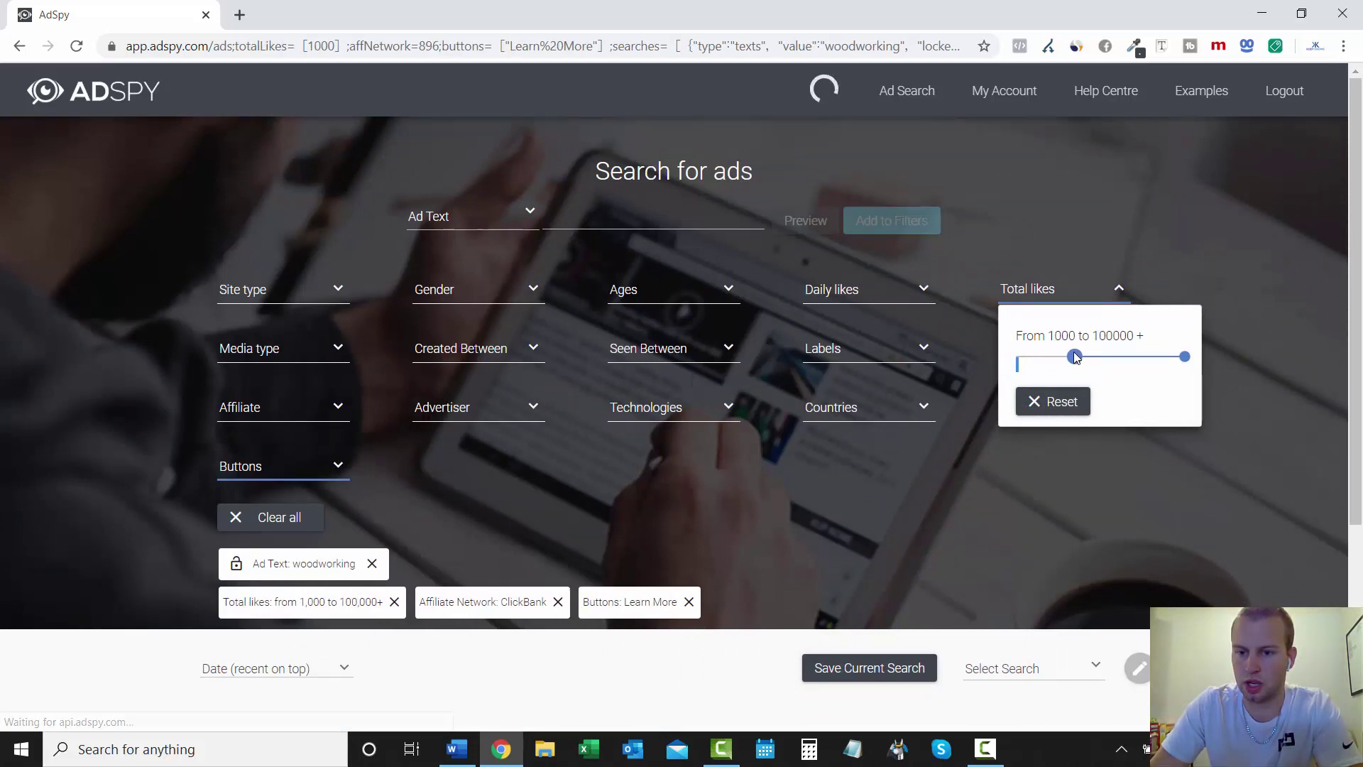
left_click(1221, 492)
Remove the 'Buttons: Learn More' filter and review the bench-plan results.
scroll(878, 488, "down", 1)
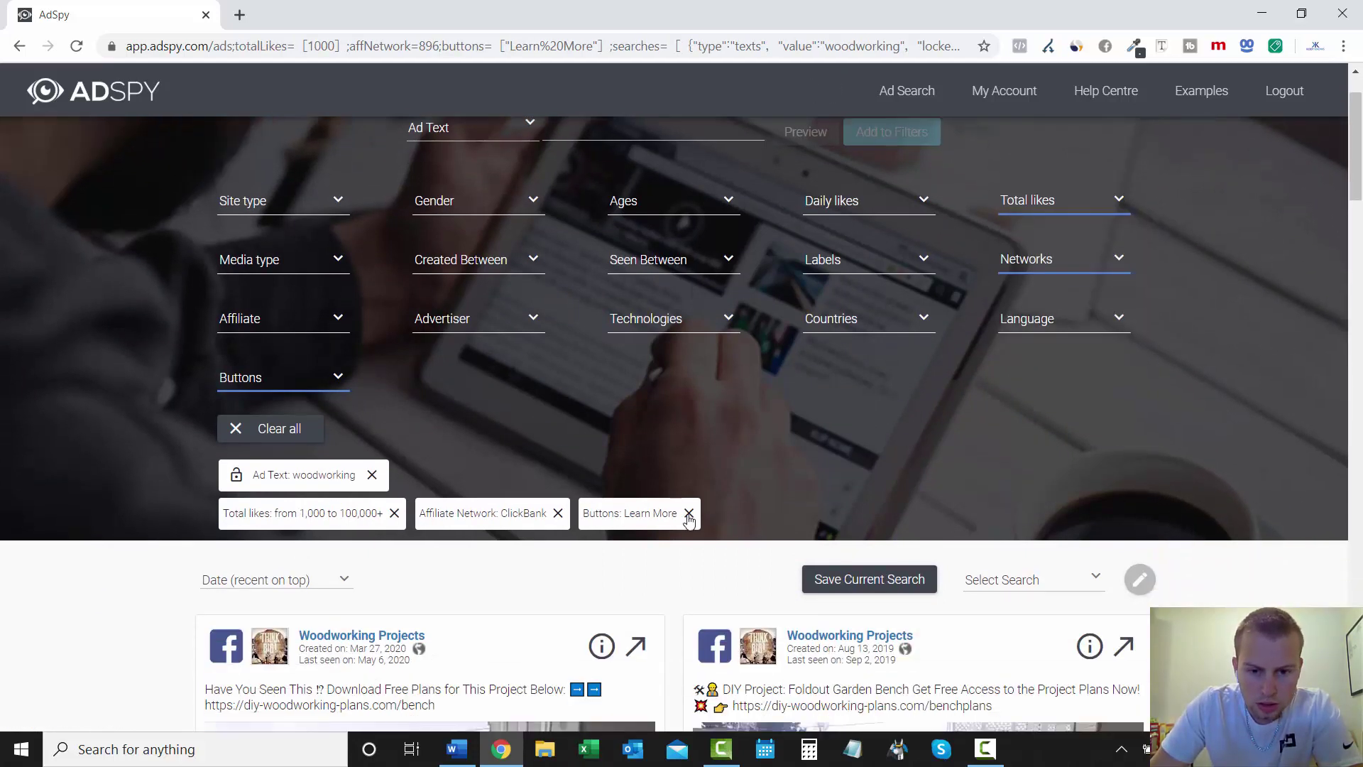
left_click(688, 513)
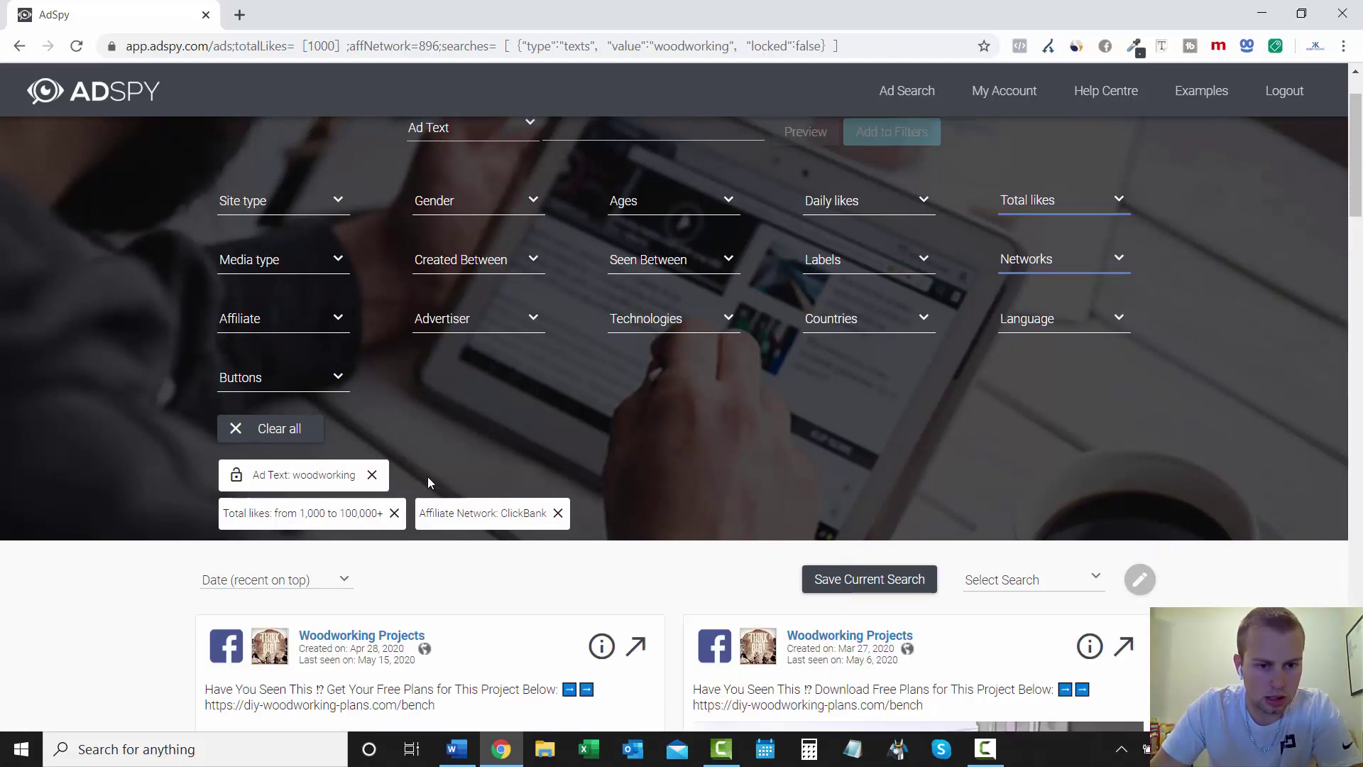
scroll(174, 411, "down", 5)
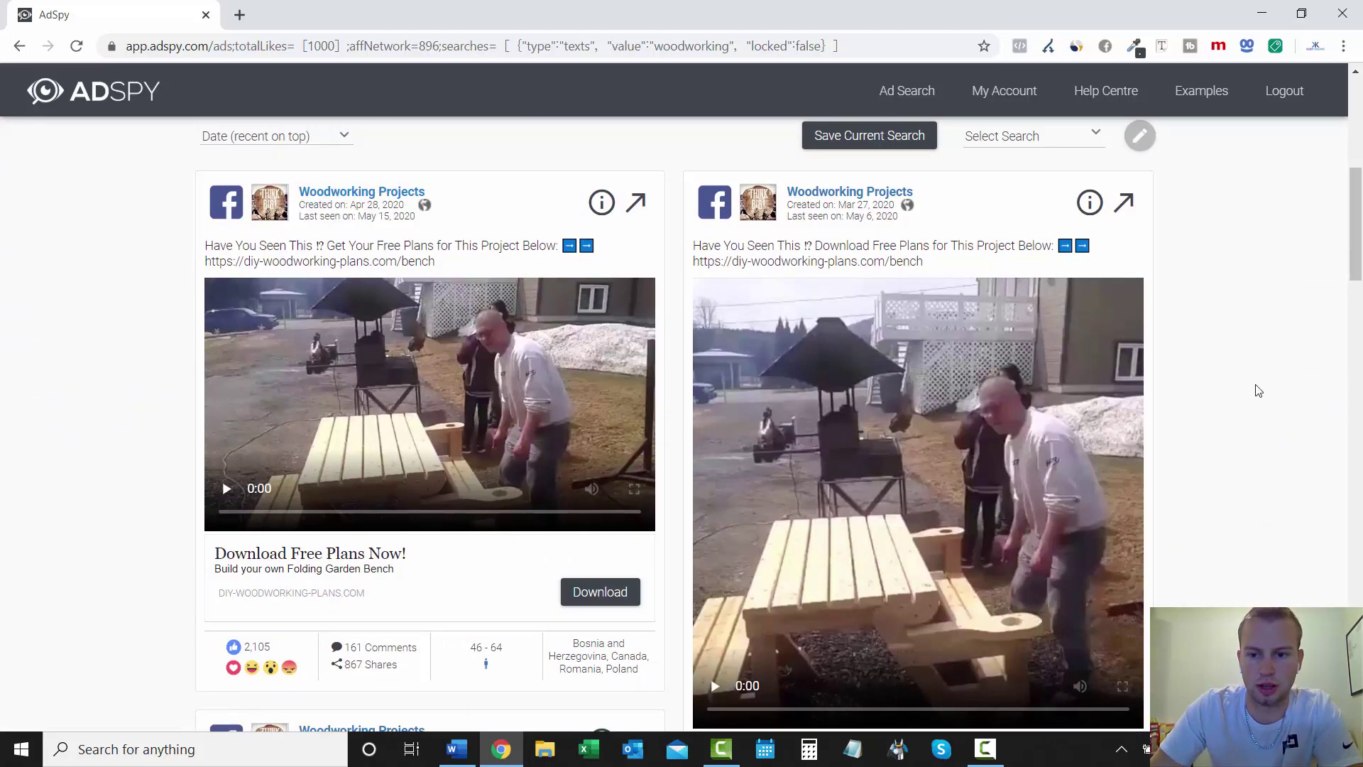
scroll(213, 454, "down", 1)
scroll(19, 461, "up", 1)
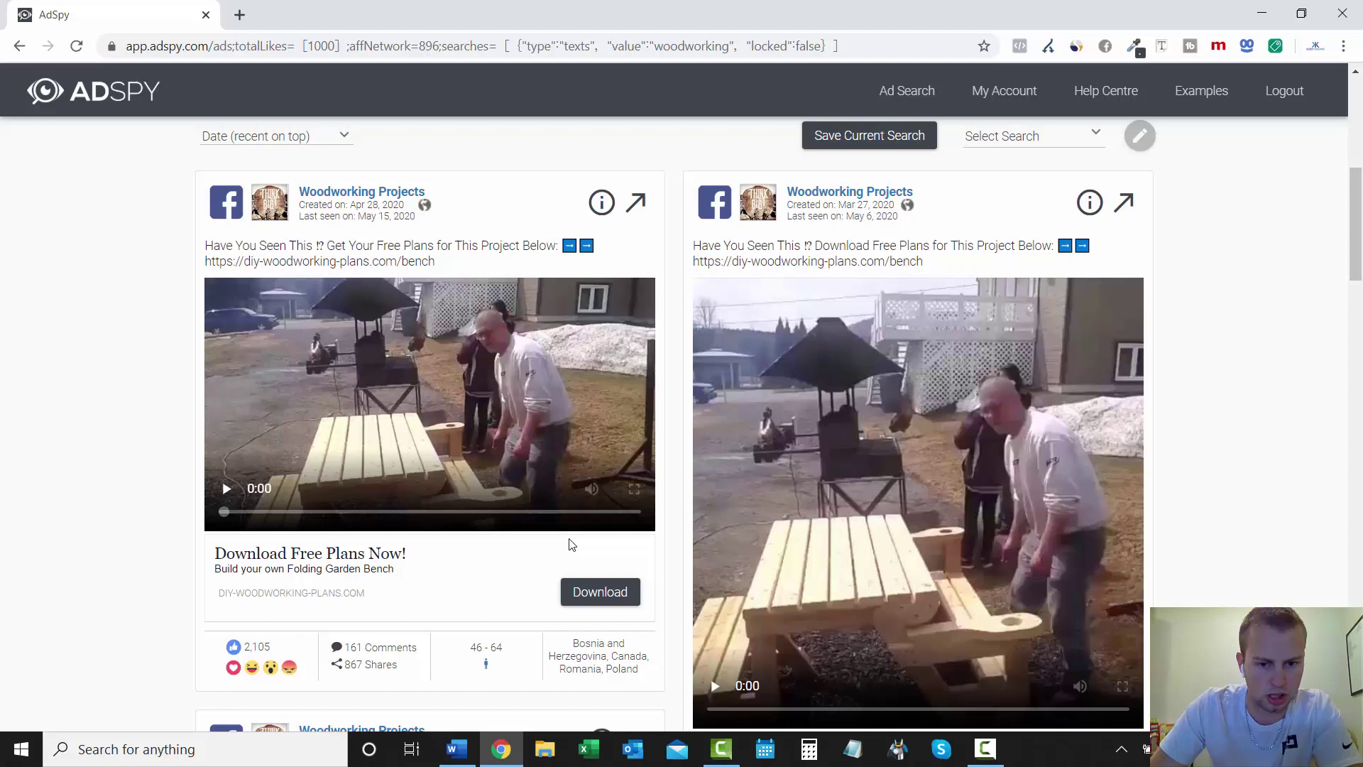
Open the Folding Garden Bench ad's details and paste its AdSpy link into the Word notes.
left_click(602, 205)
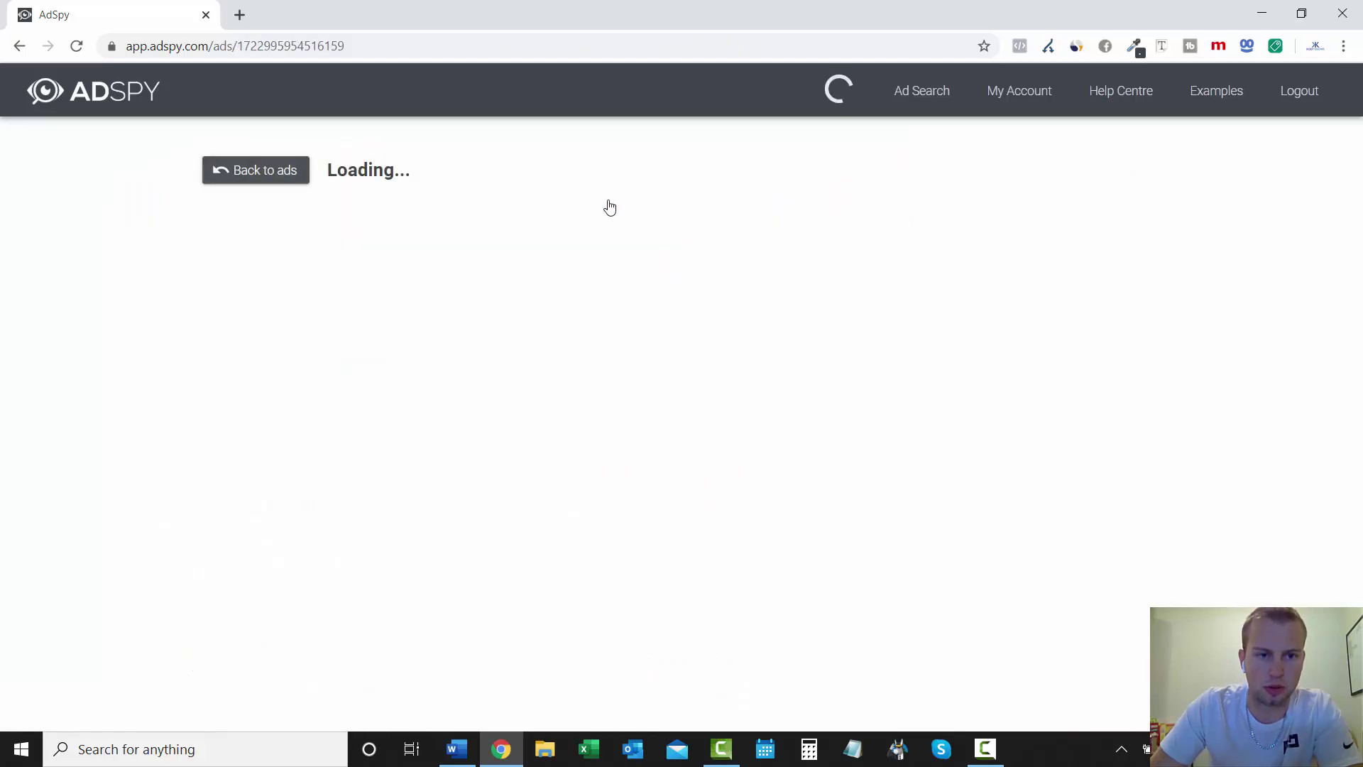
left_click(306, 46)
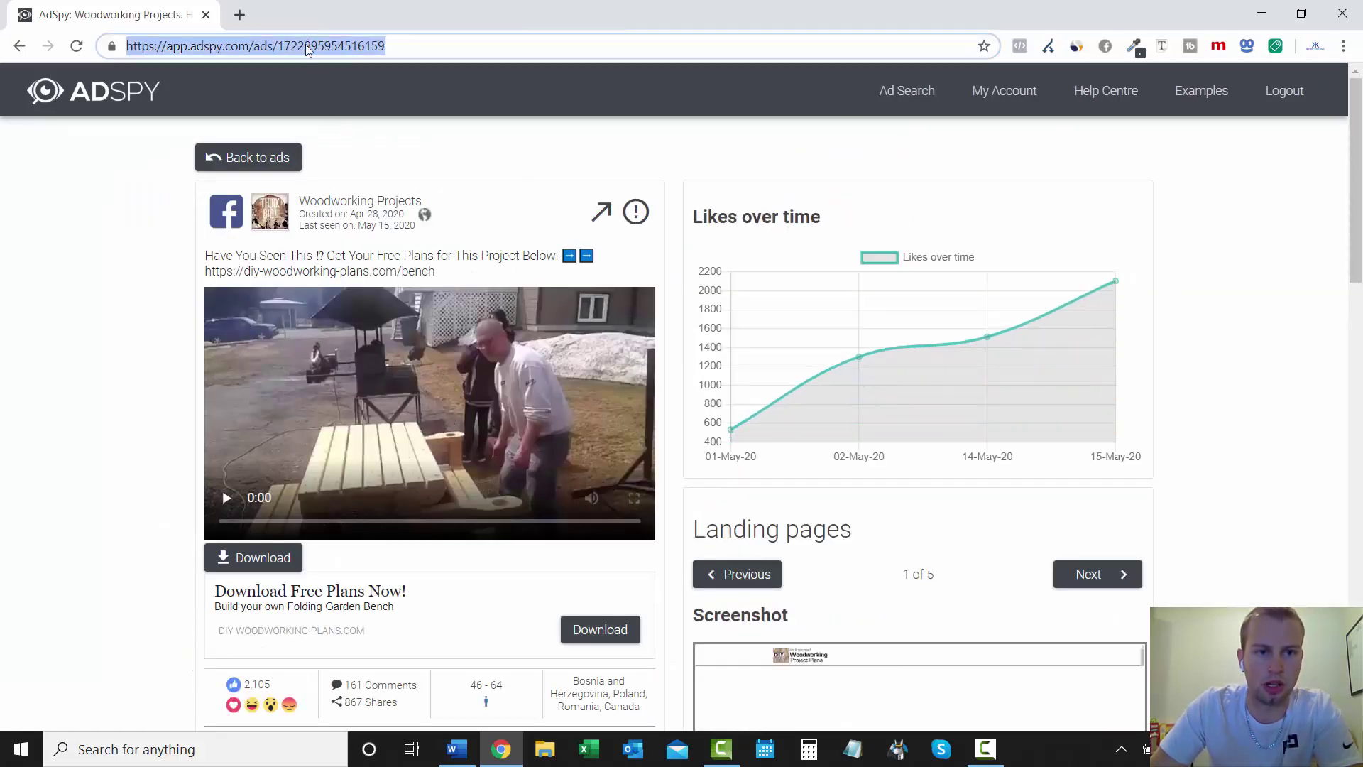
right_click(313, 45)
left_click(362, 140)
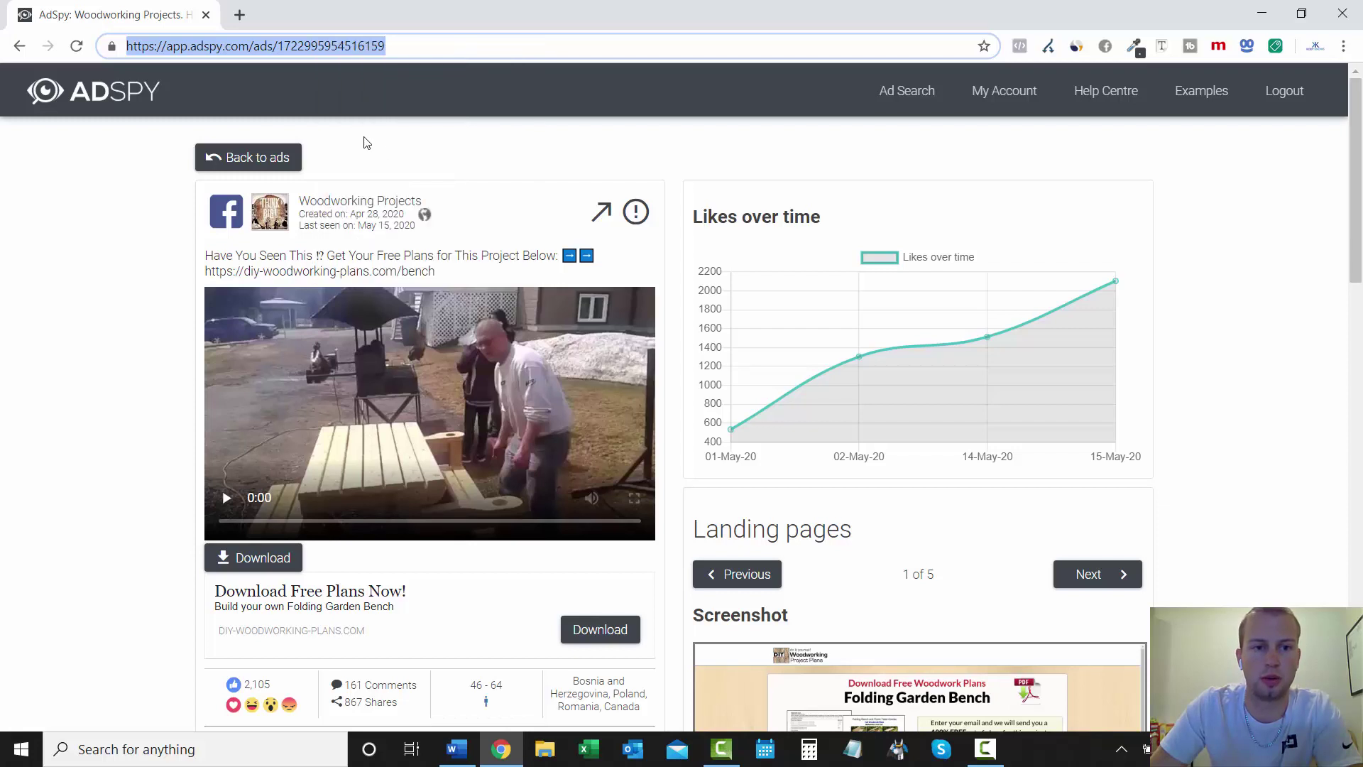
left_click(457, 749)
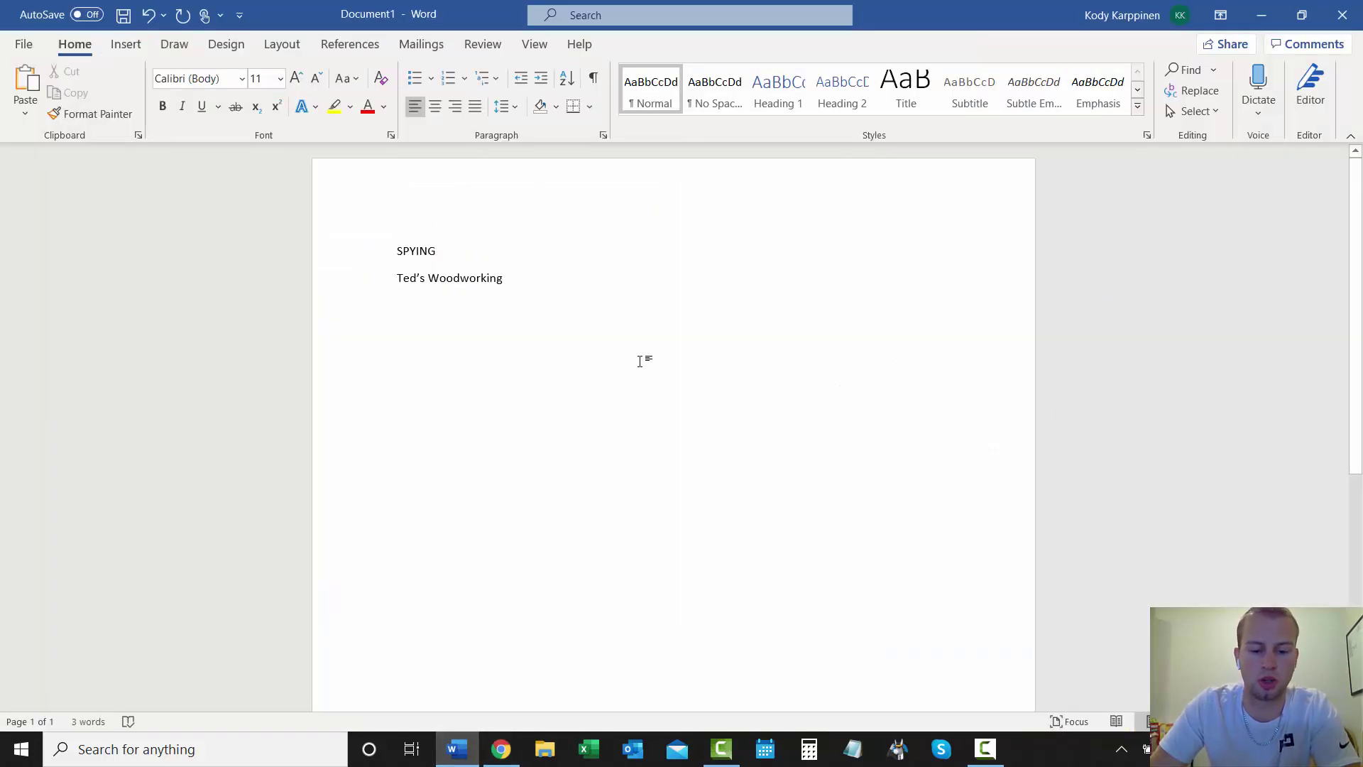
key("ctrl+v")
key("Return")
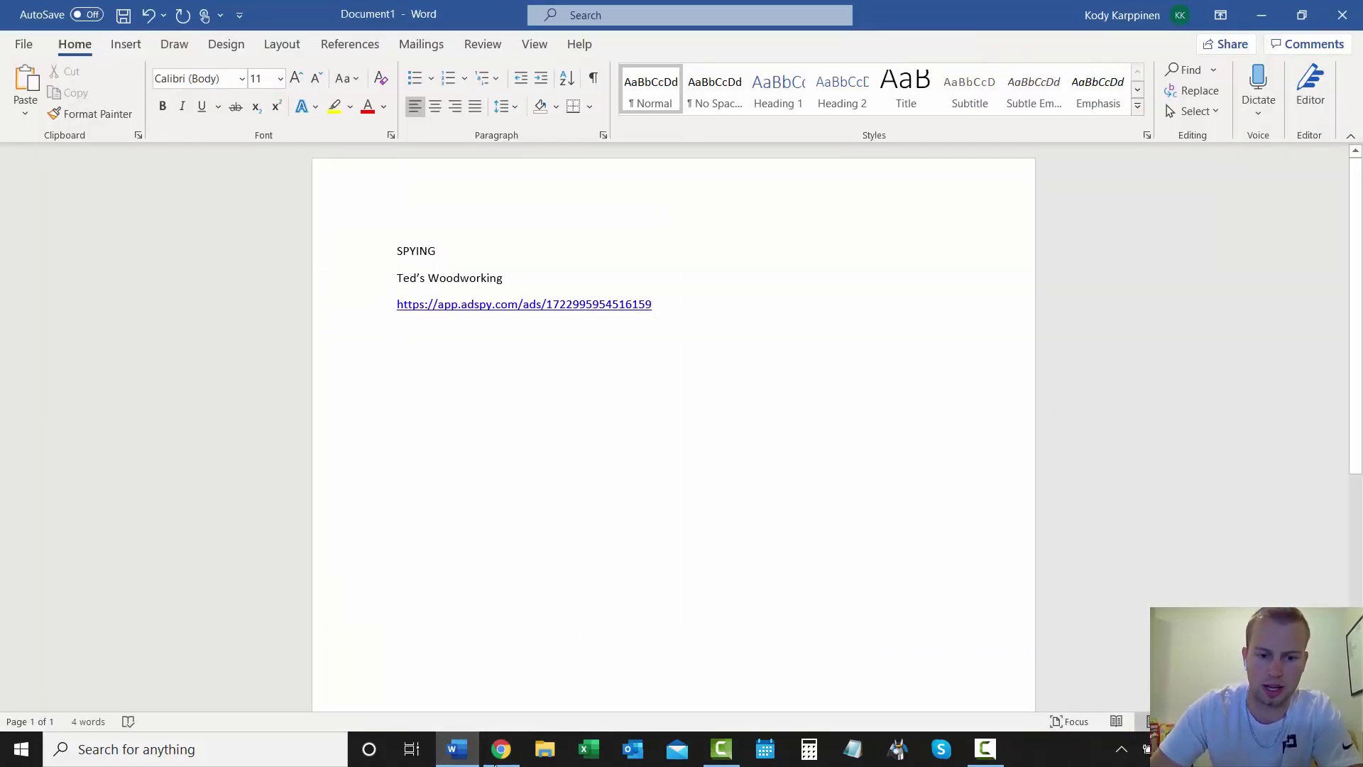
Back on the ad's detail page, select the final landing page URL.
left_click(500, 749)
left_click(1352, 198)
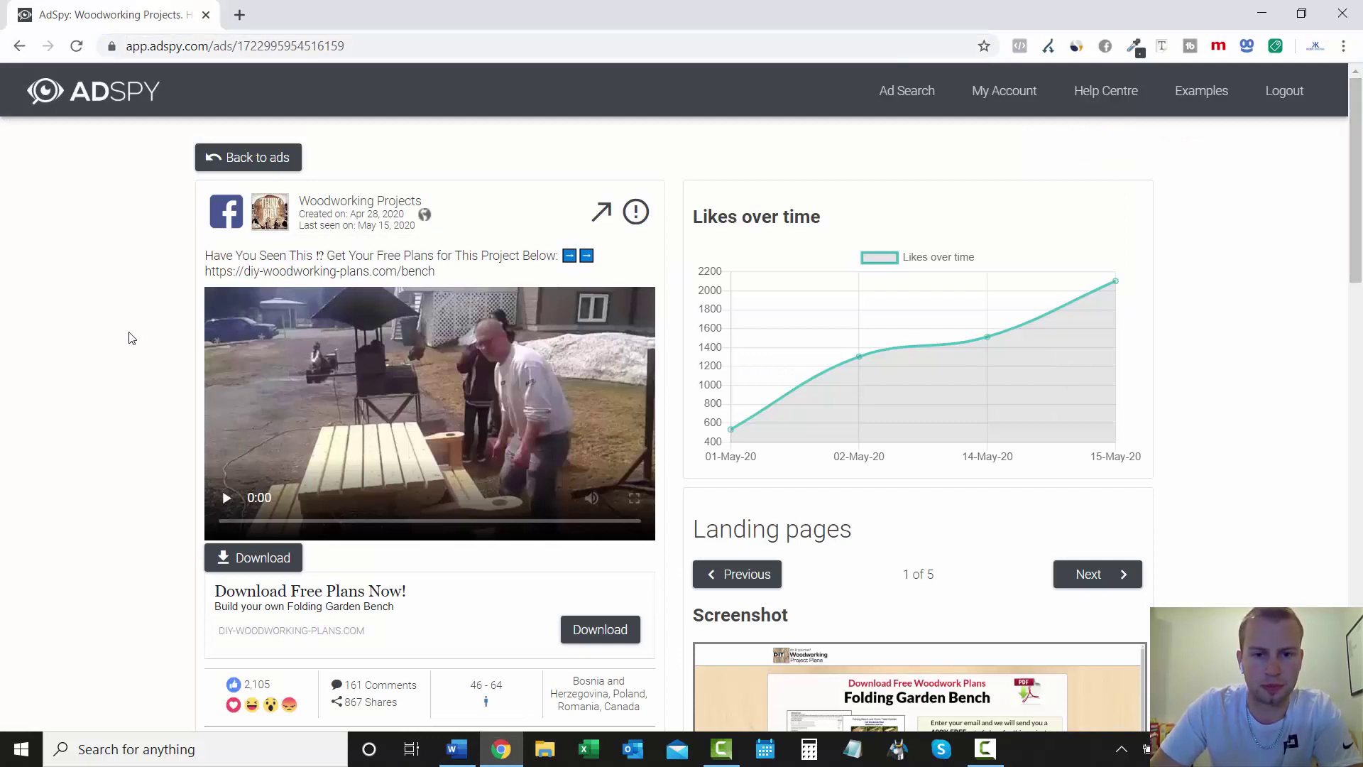
scroll(21, 376, "down", 7)
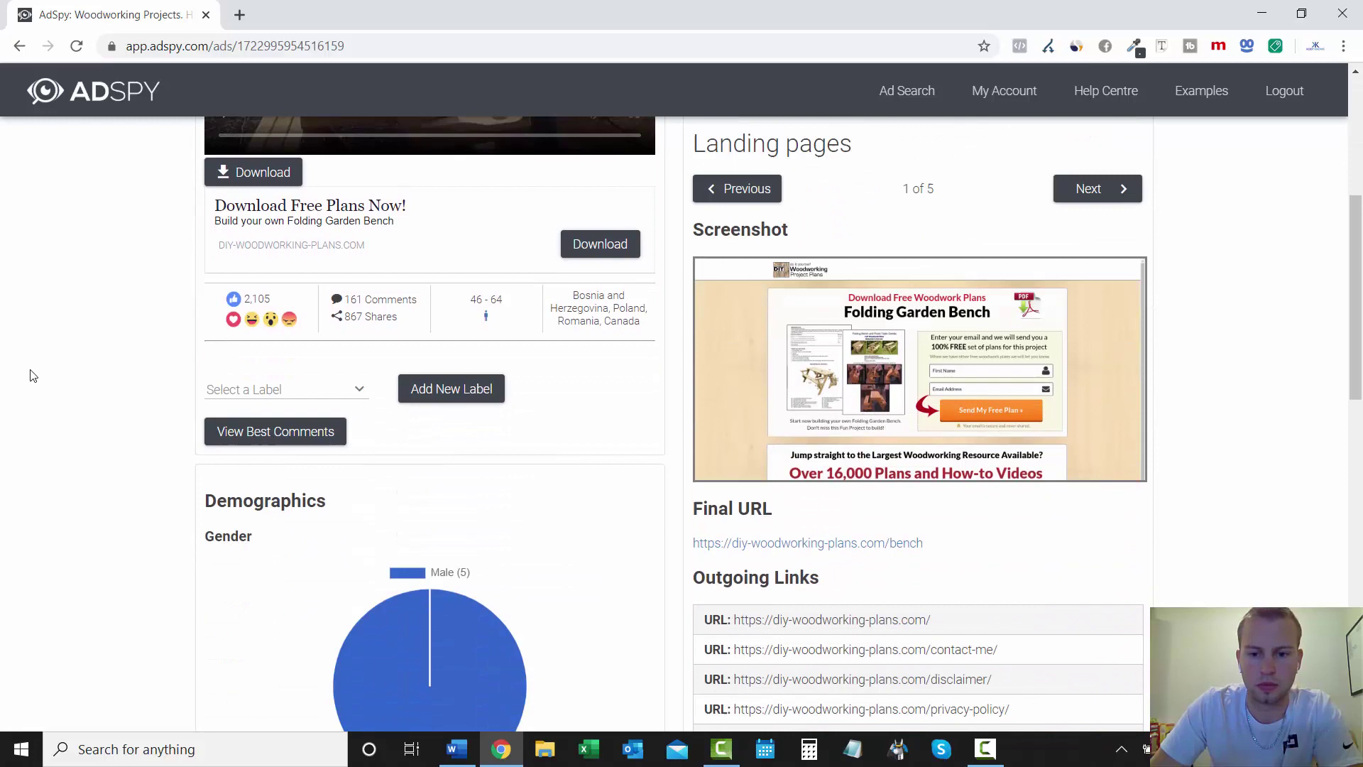
left_click_drag(952, 396, 694, 395)
right_click(695, 397)
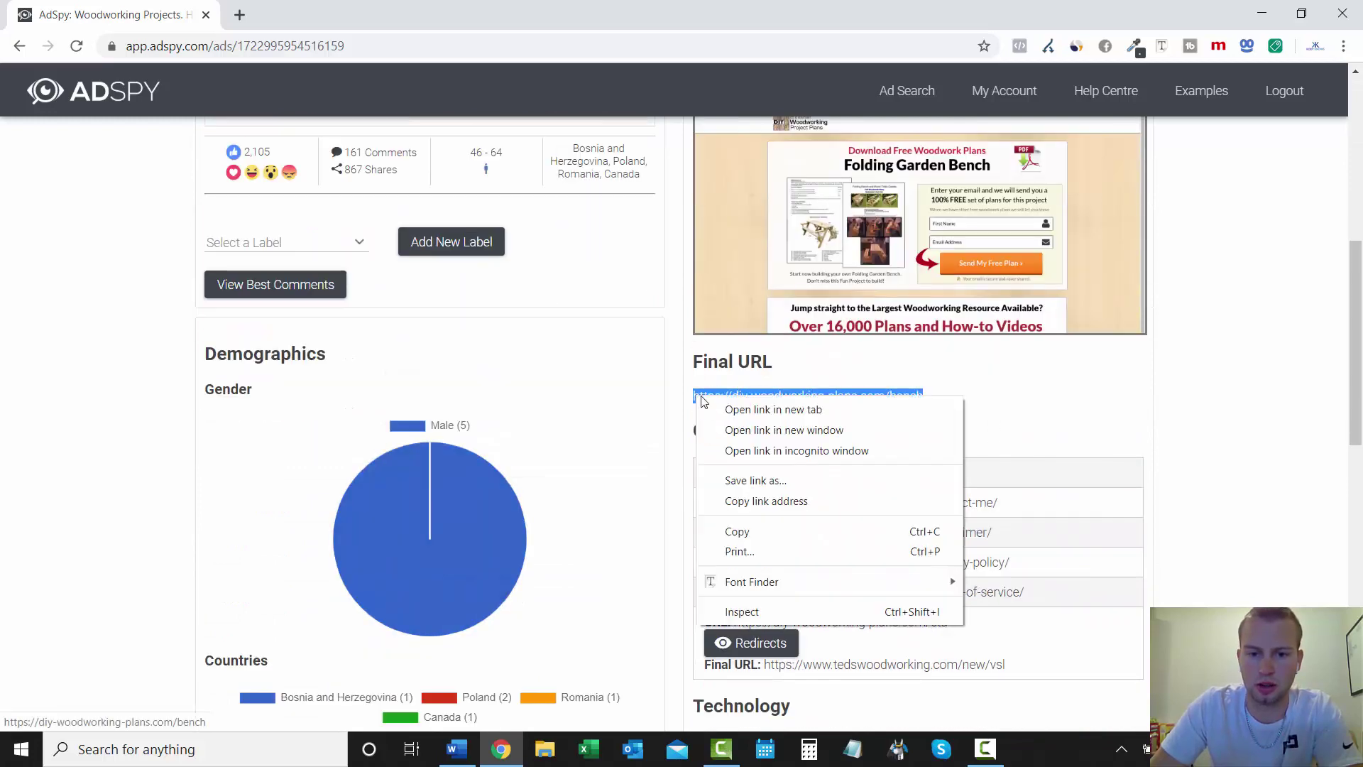
left_click(737, 532)
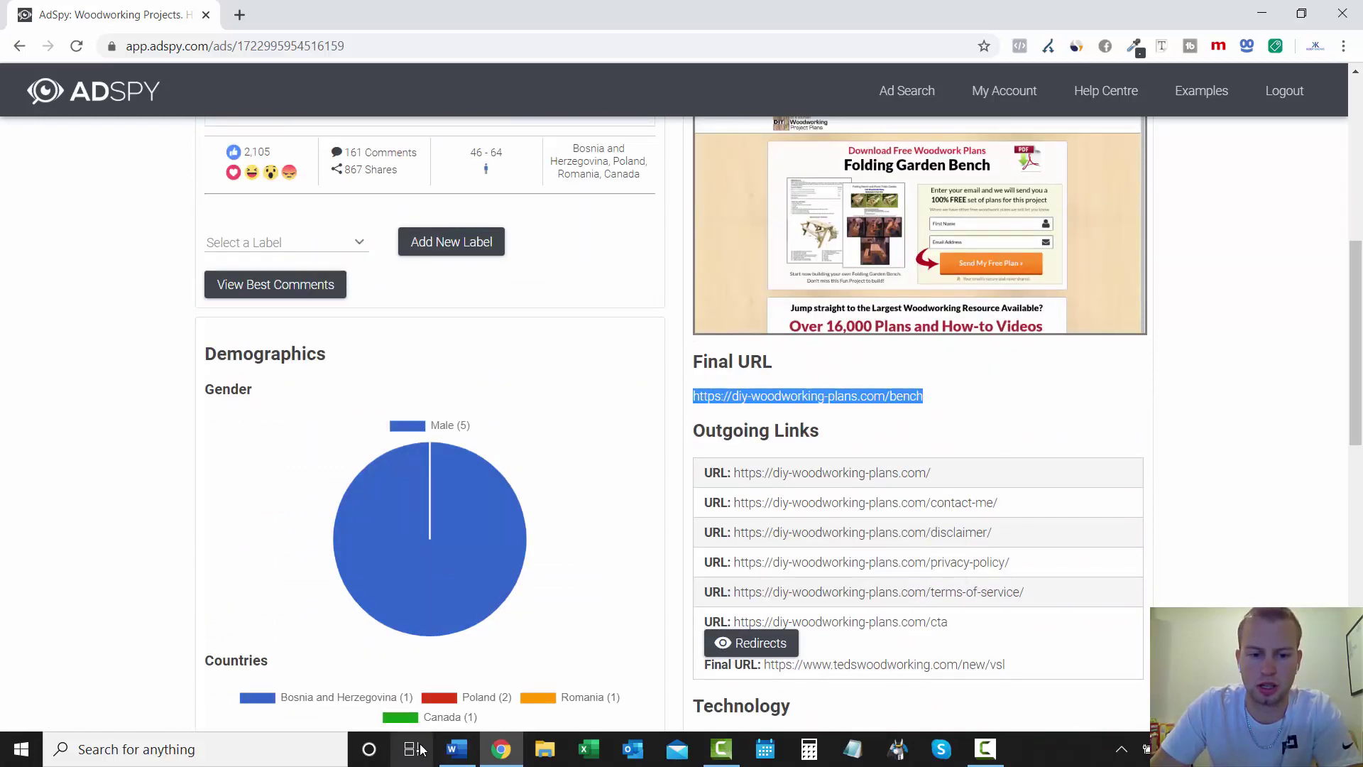
left_click(475, 743)
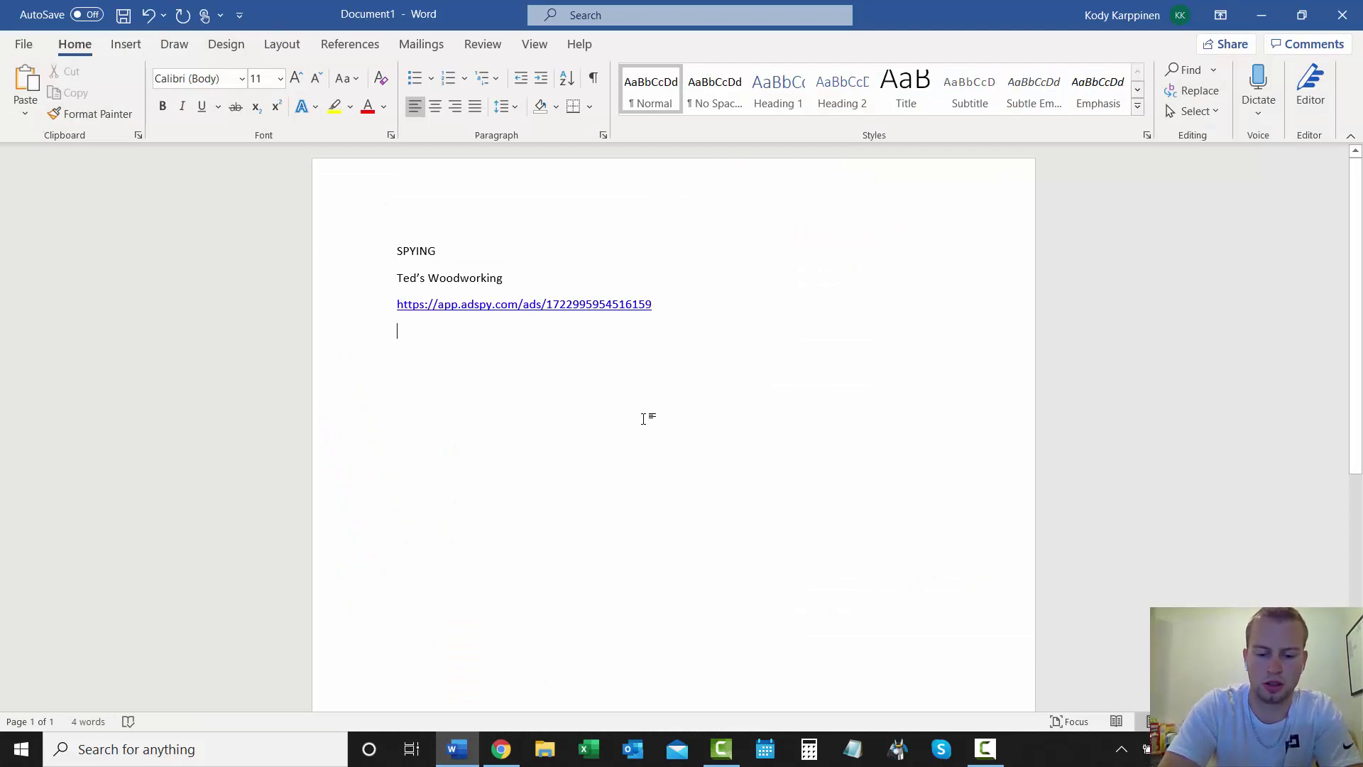
type("Lander")
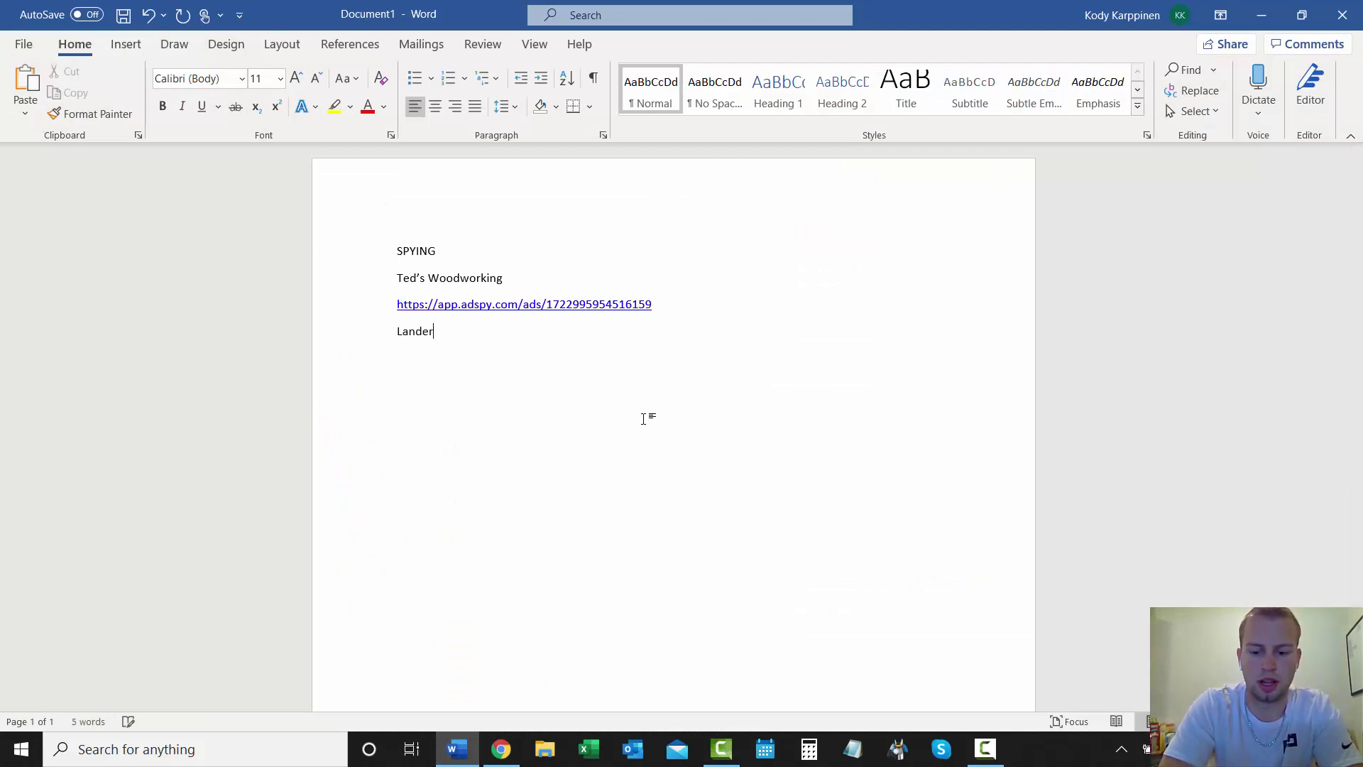
type(":")
key("ctrl+v")
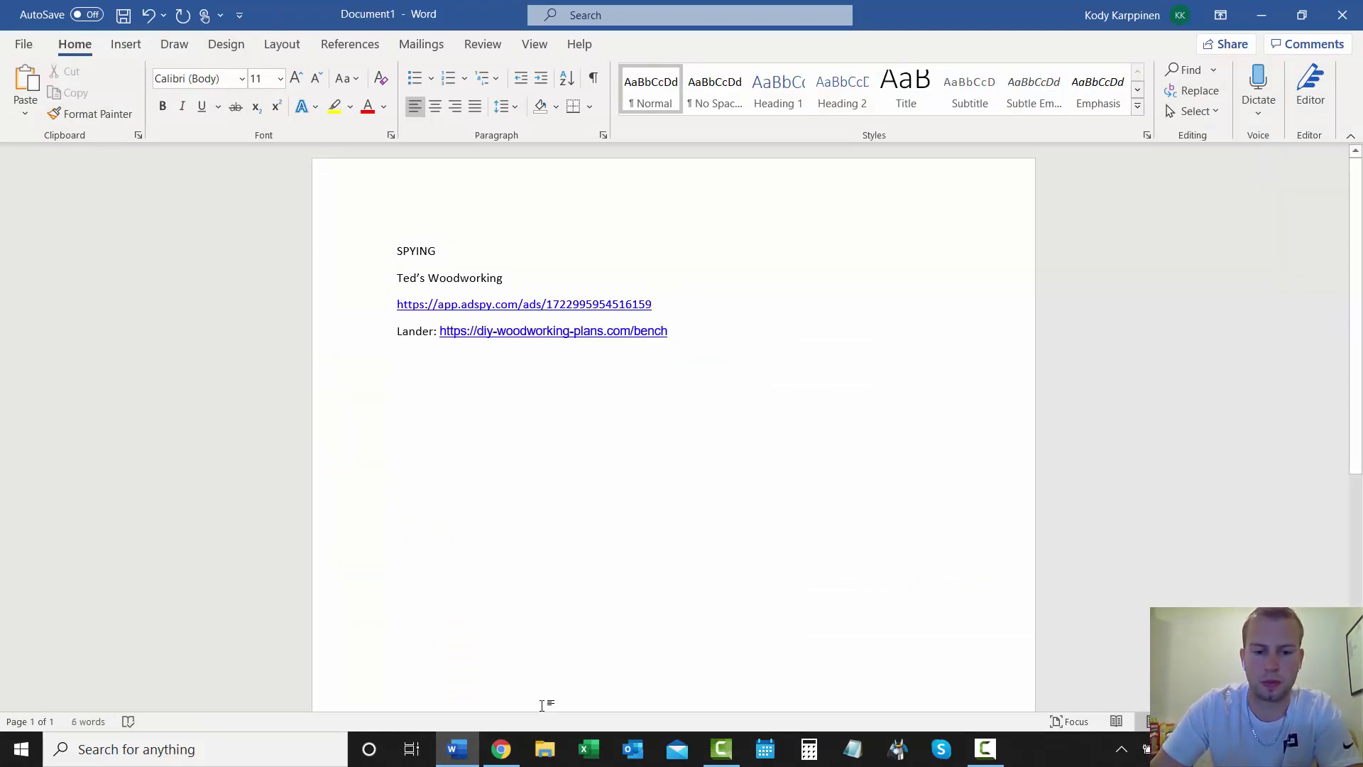
left_click(501, 749)
Play and pause the Folding Garden Bench ad video, then rewind it to 0:01.
scroll(112, 405, "down", 6)
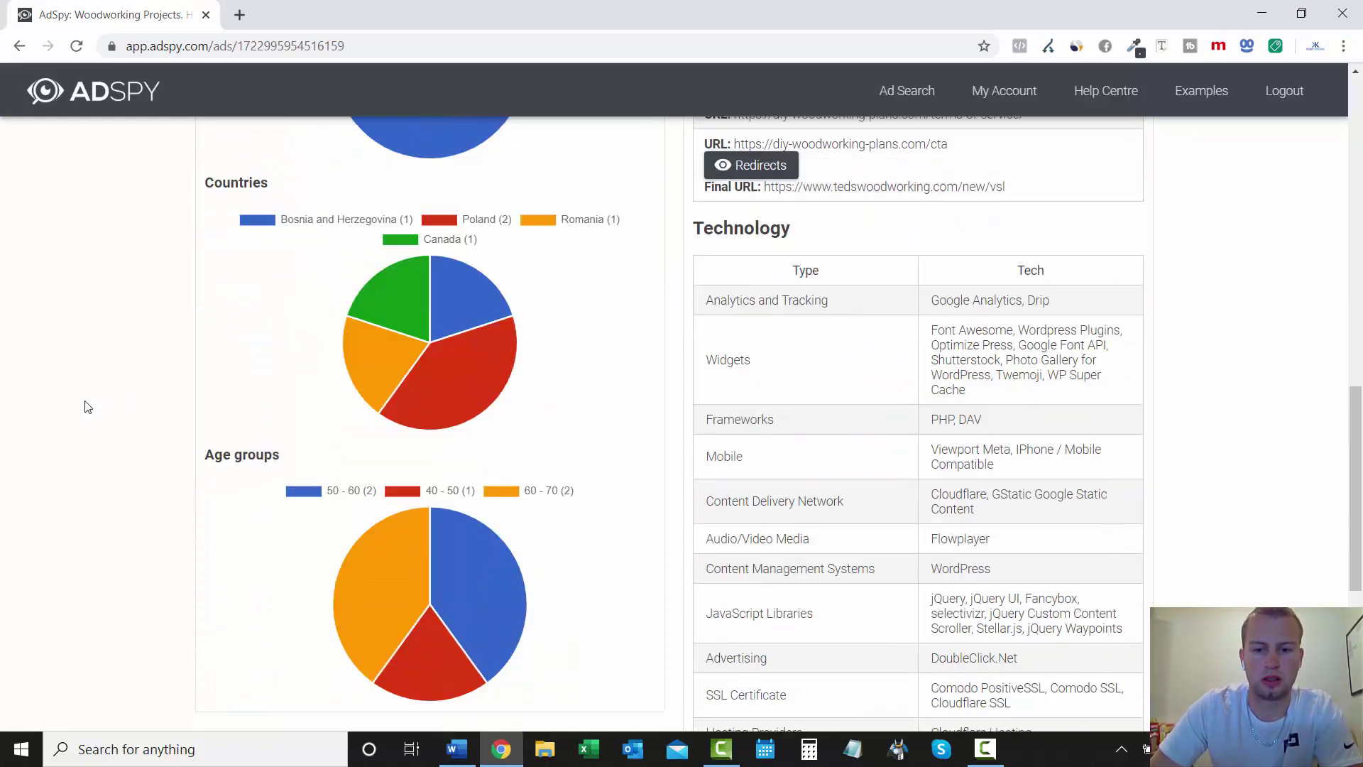
scroll(85, 406, "down", 4)
left_click_drag(1355, 546, 1355, 227)
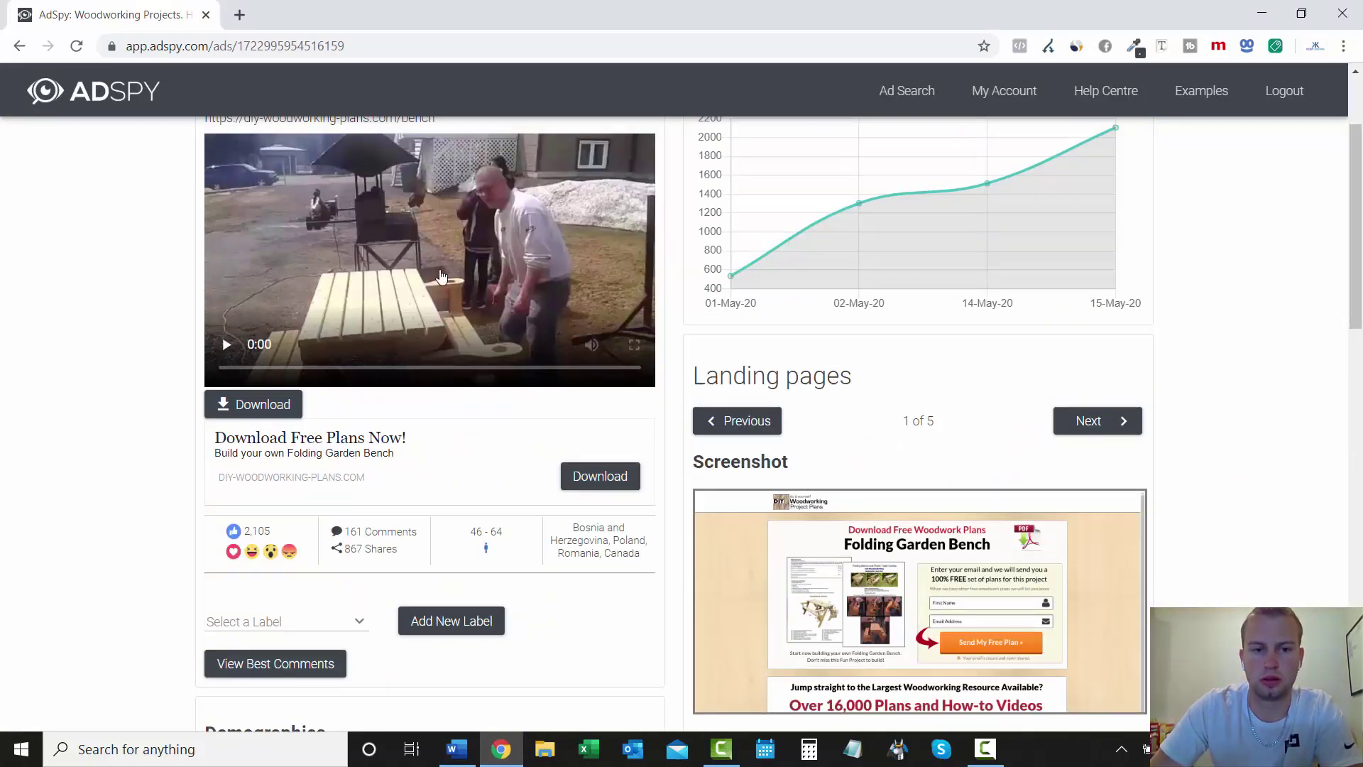
scroll(357, 429, "up", 3)
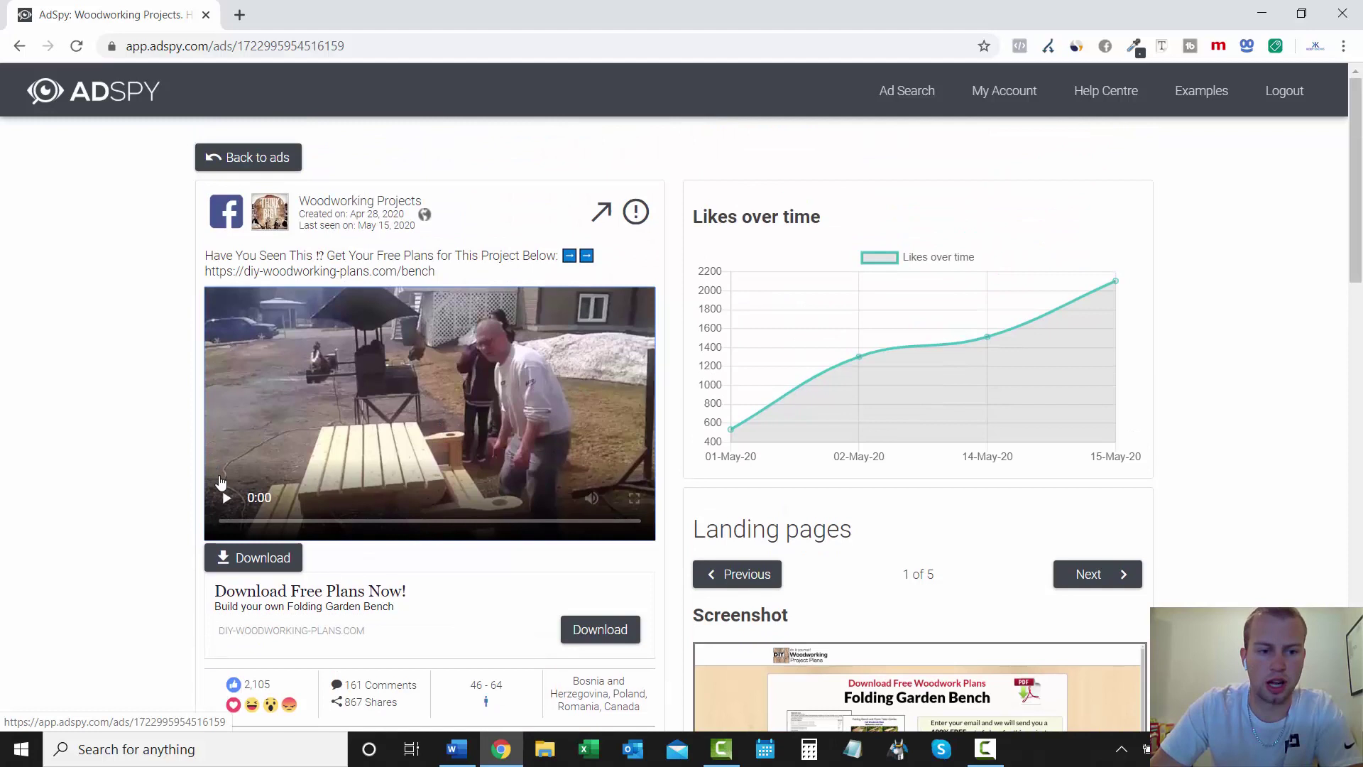
left_click(225, 501)
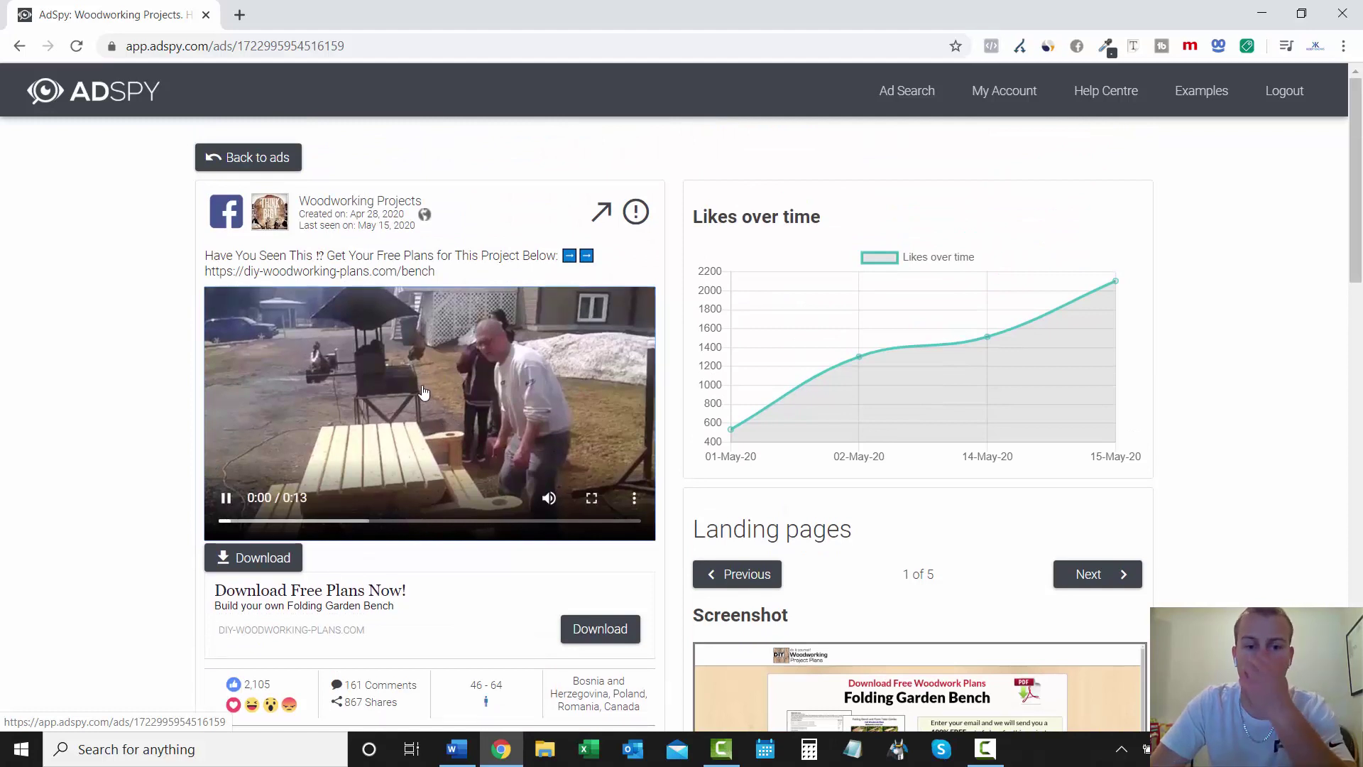
left_click(492, 389)
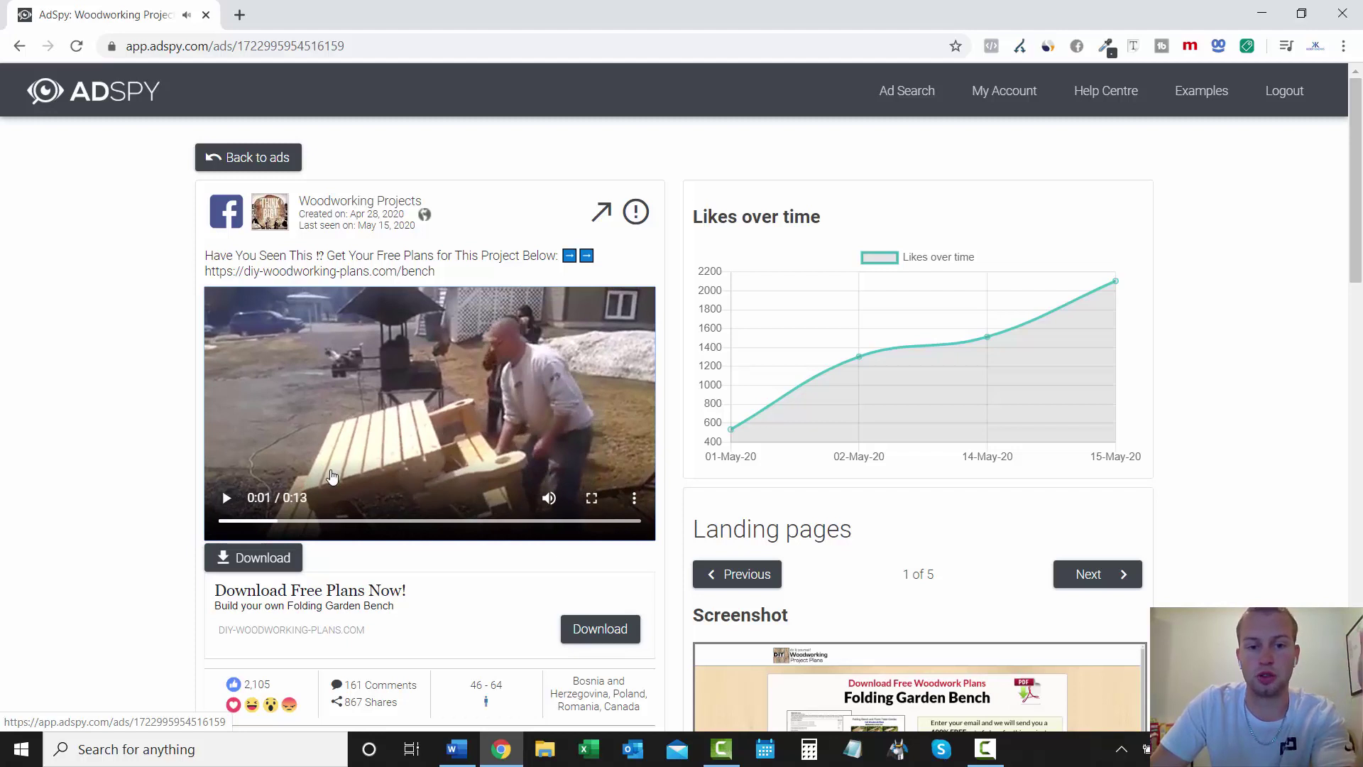
left_click(227, 501)
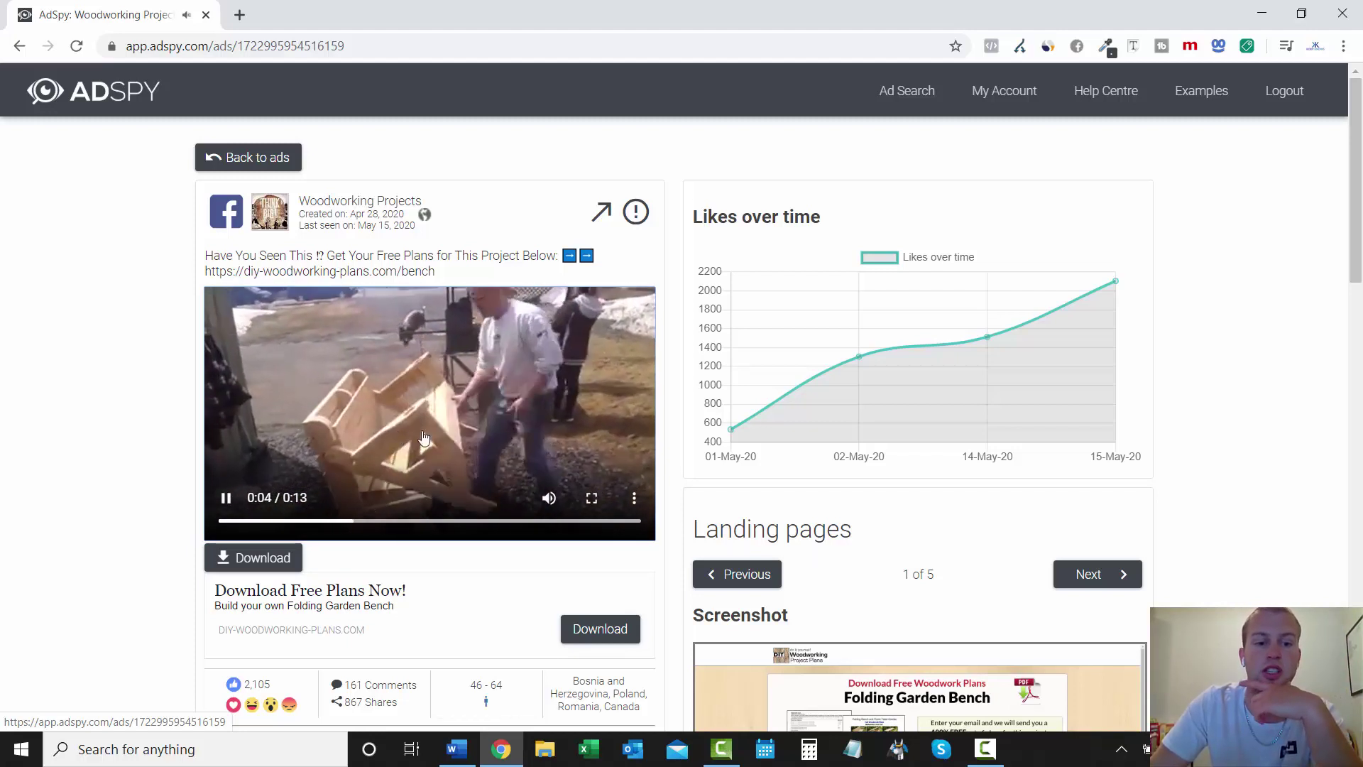
left_click(571, 452)
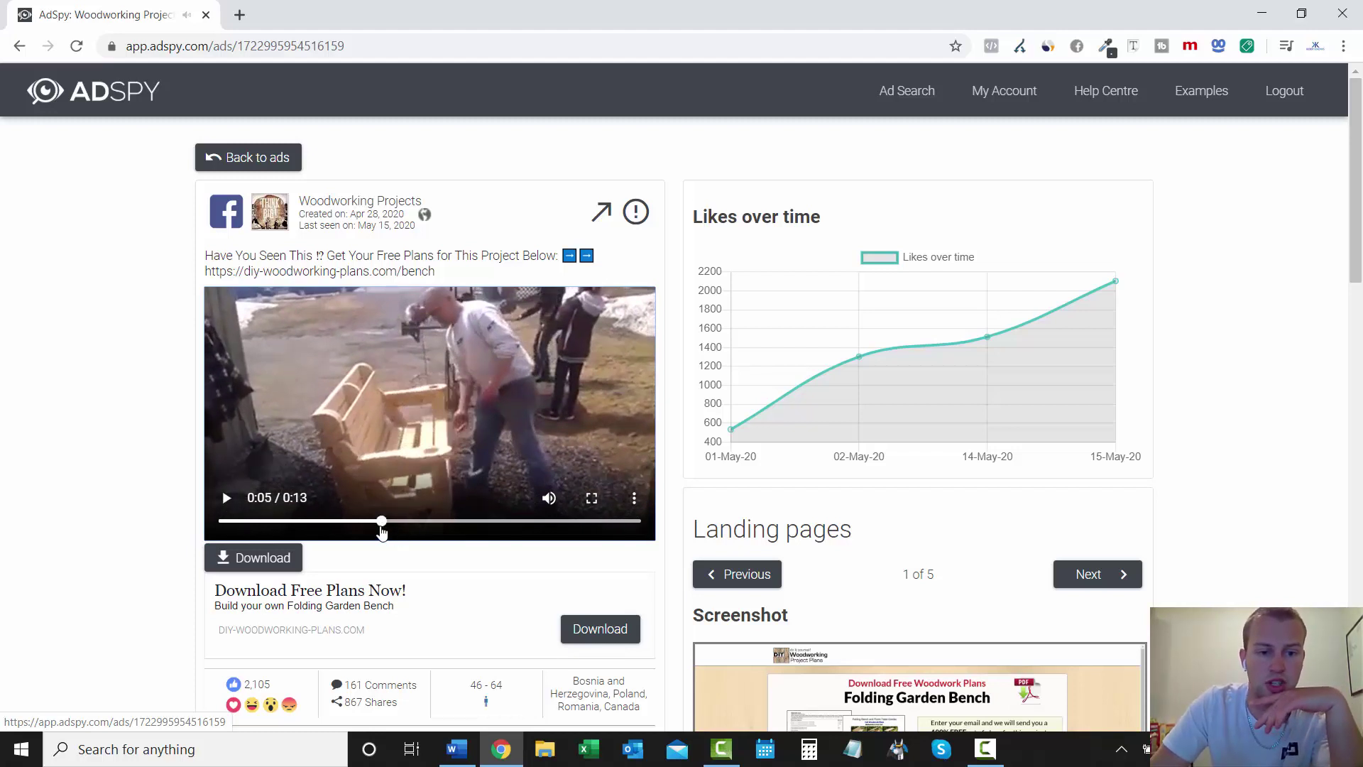
left_click_drag(381, 531, 234, 519)
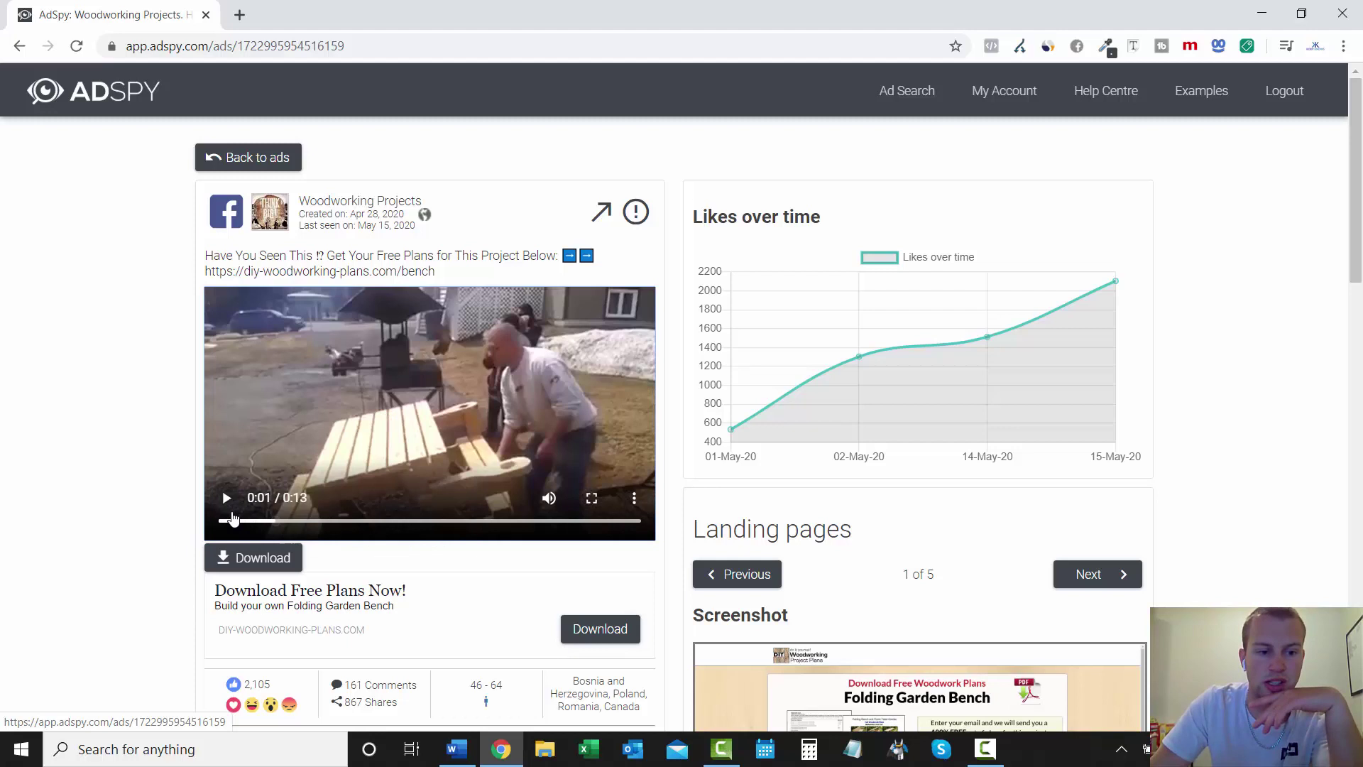
scroll(88, 433, "down", 1)
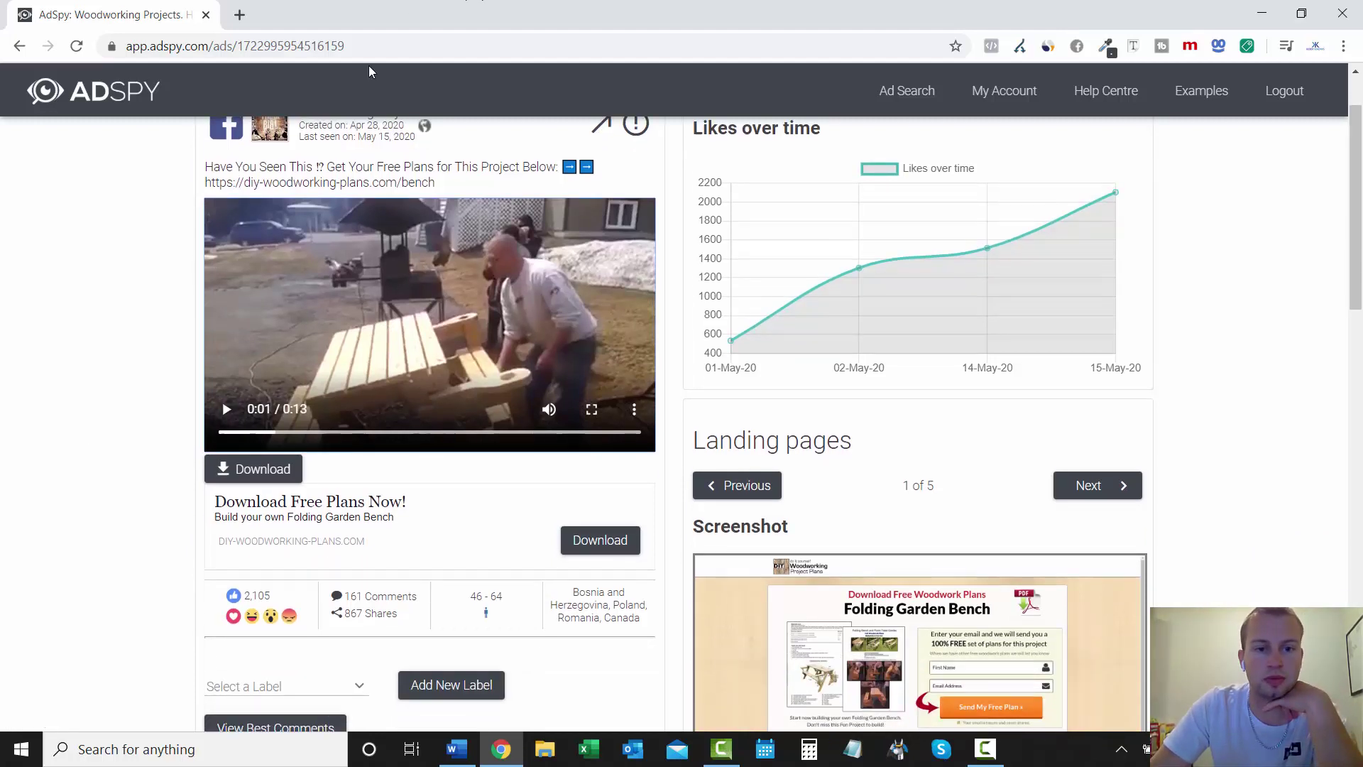
scroll(91, 268, "up", 1)
left_click(458, 747)
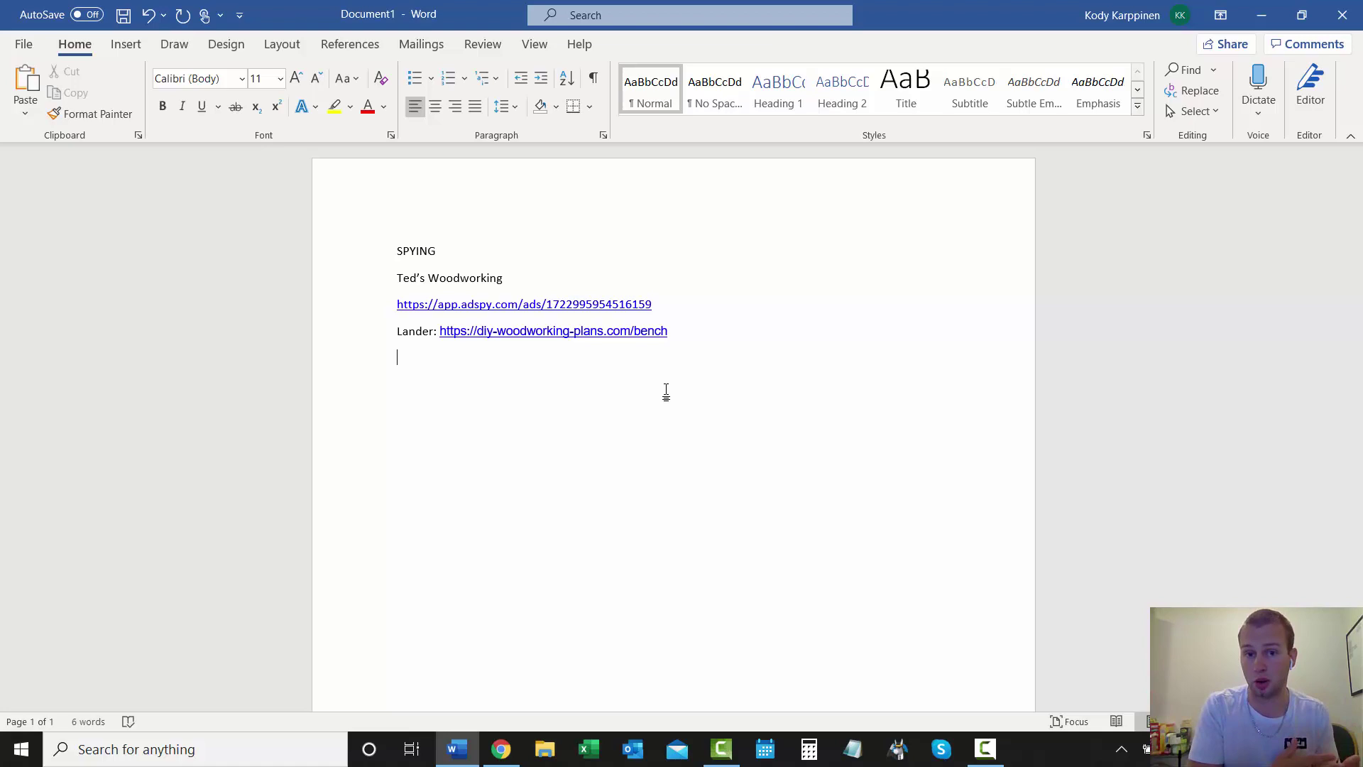
key("alt+Tab")
scroll(167, 134, "up", 3)
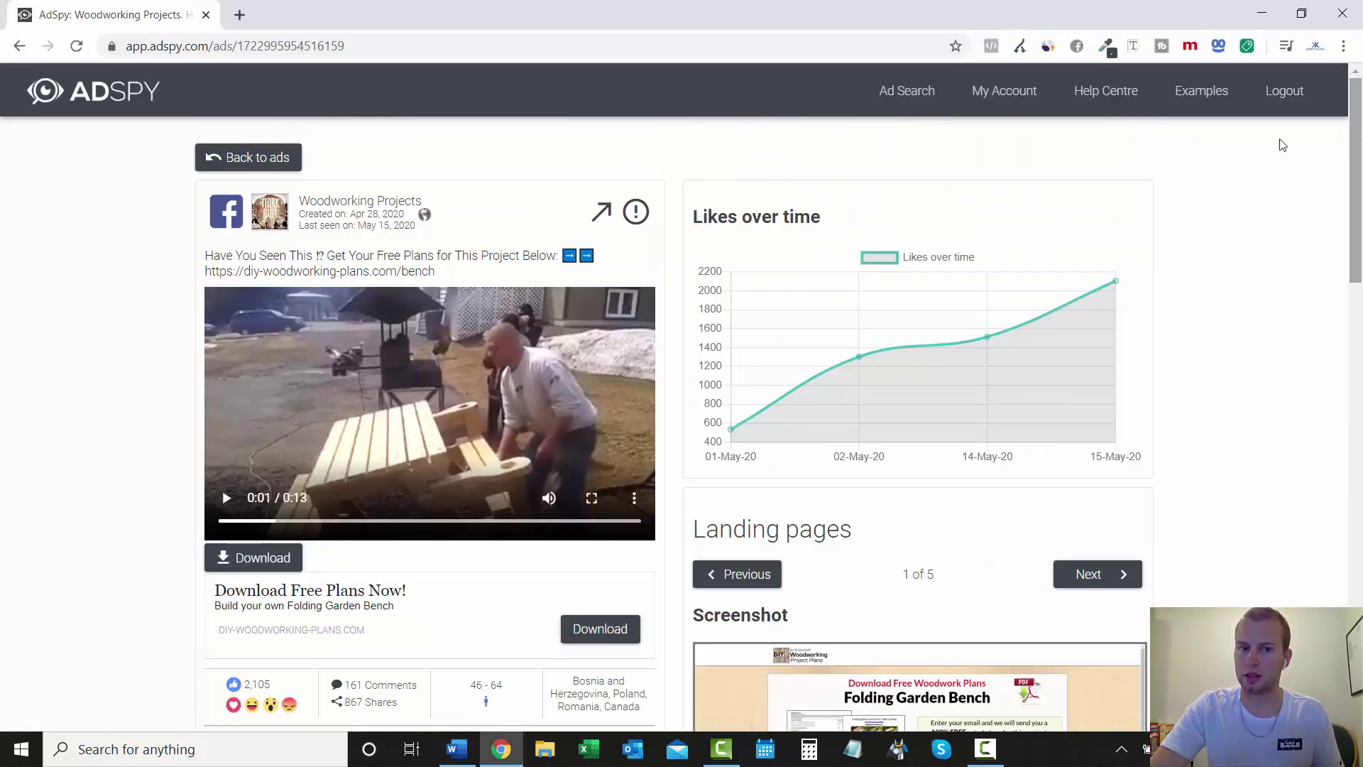
Go back to the AdSpy search and filter by Affiliate Network: ClickBank.
left_click(100, 108)
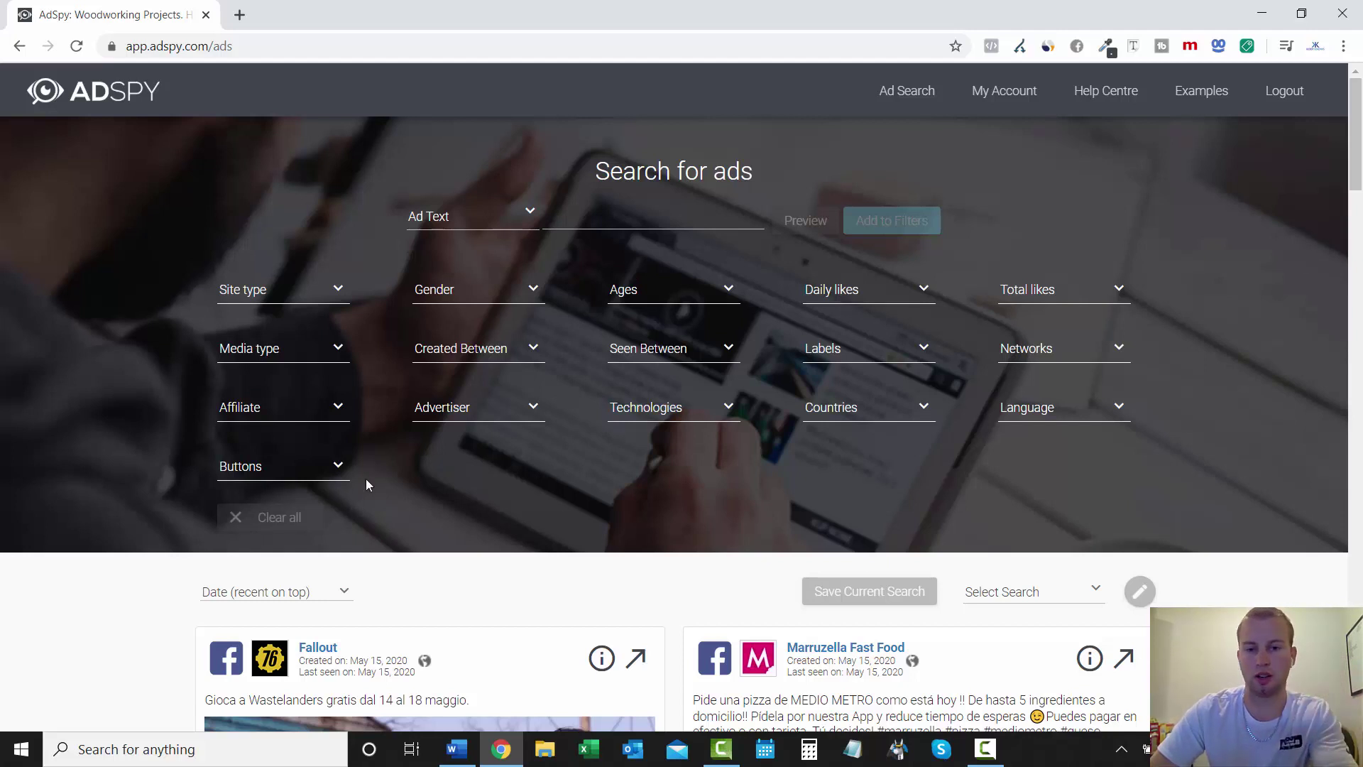
left_click(1111, 354)
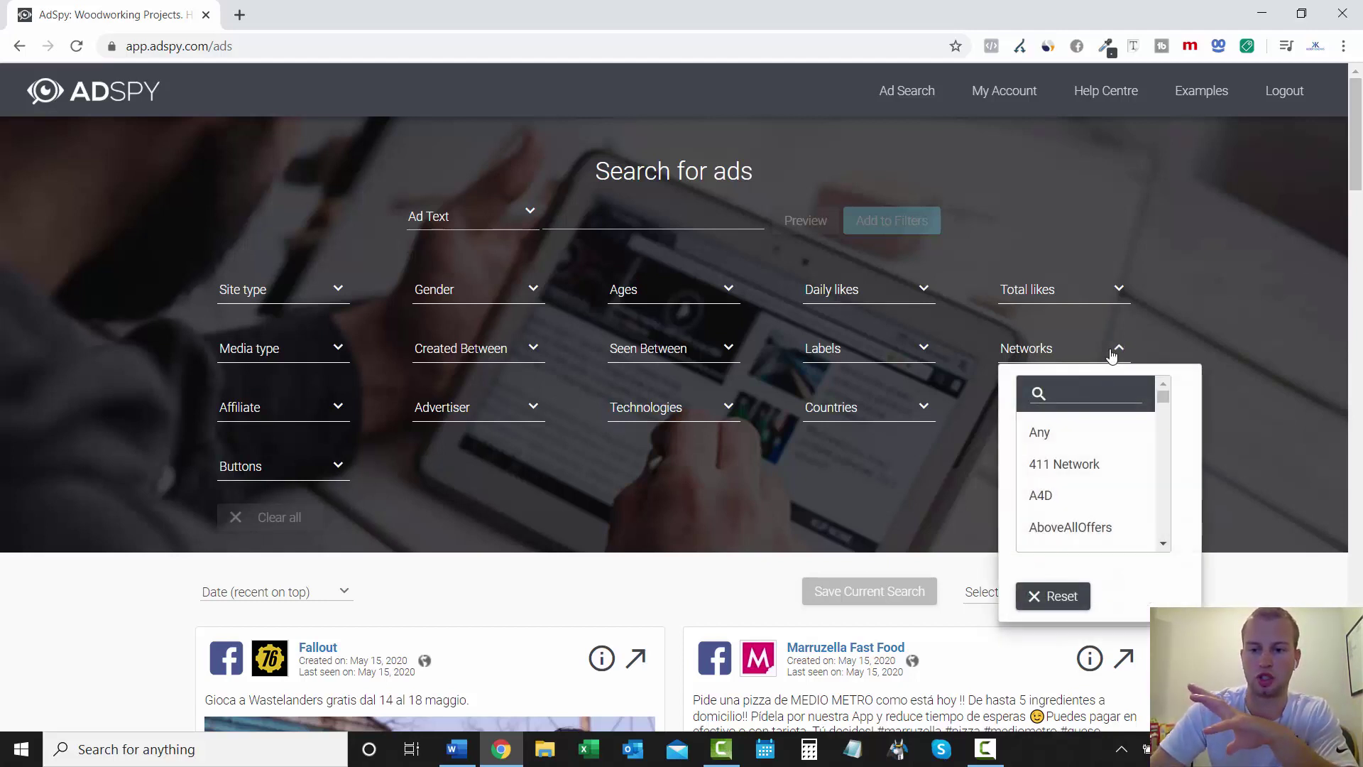
left_click(1162, 544)
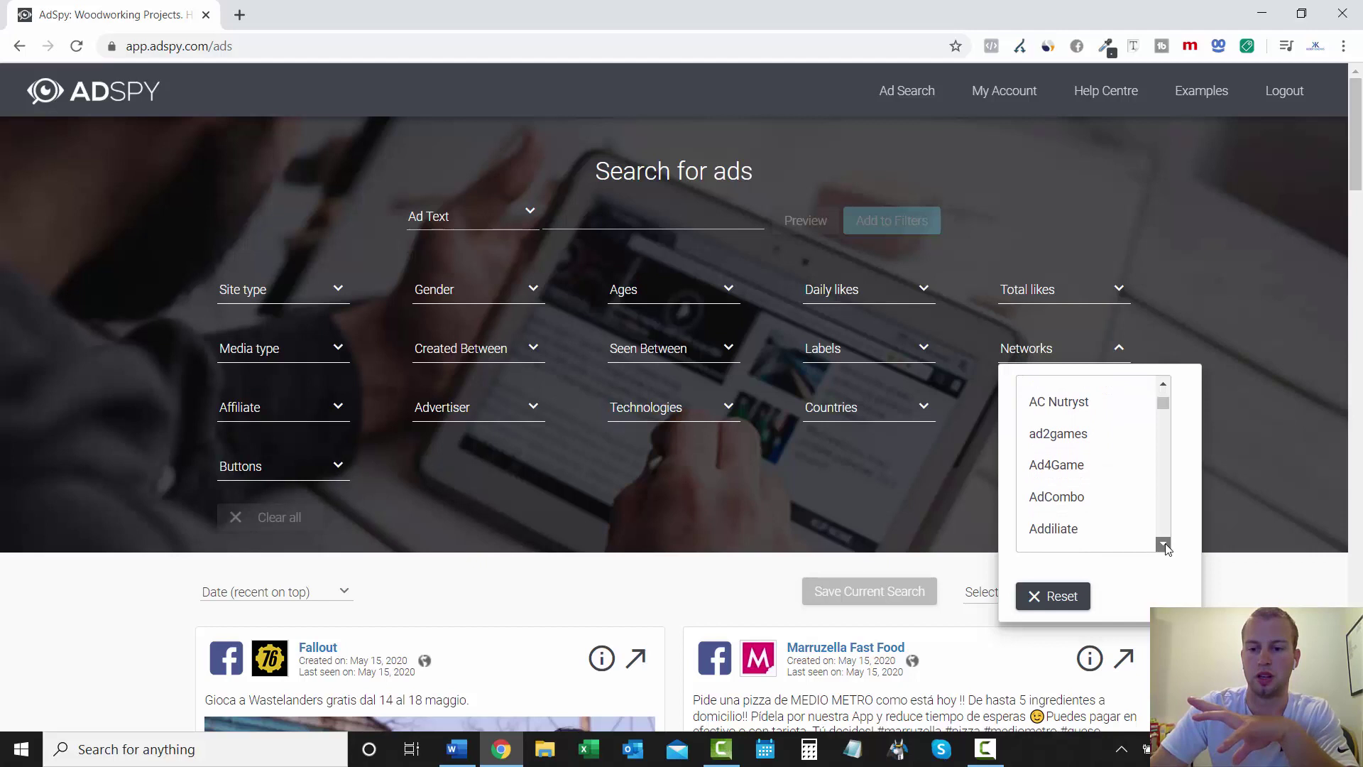
left_click_drag(1164, 406, 1166, 450)
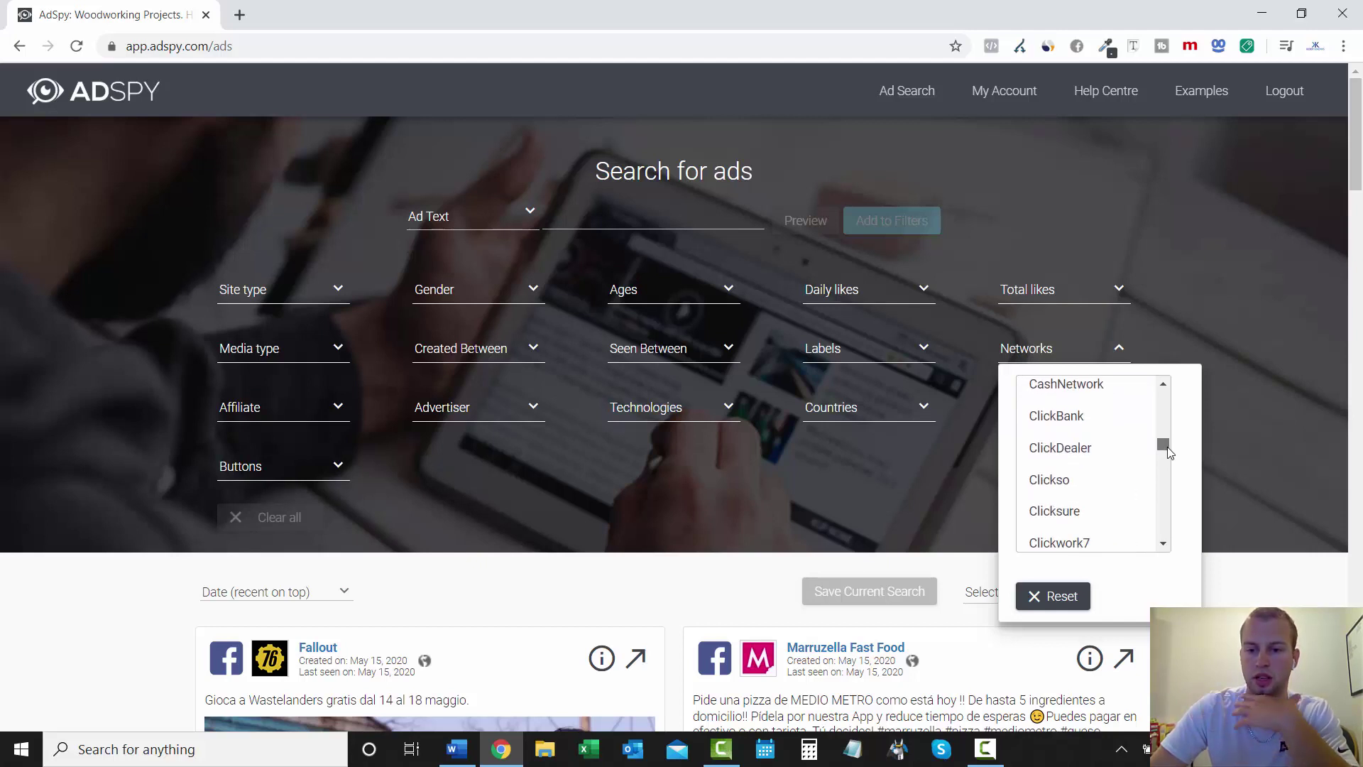
left_click(1102, 425)
left_click(1259, 297)
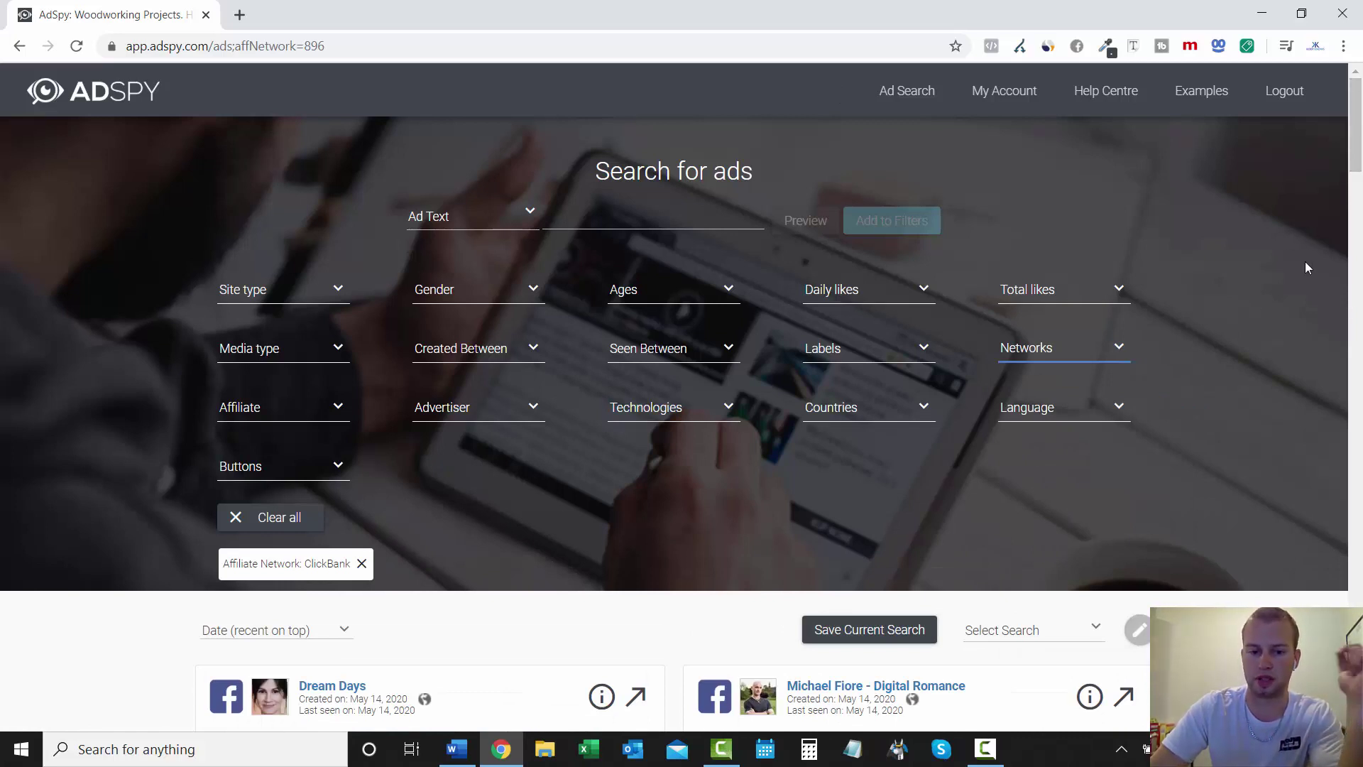
Change the ClickBank results' sort order from Date to Likes.
scroll(7, 490, "down", 2)
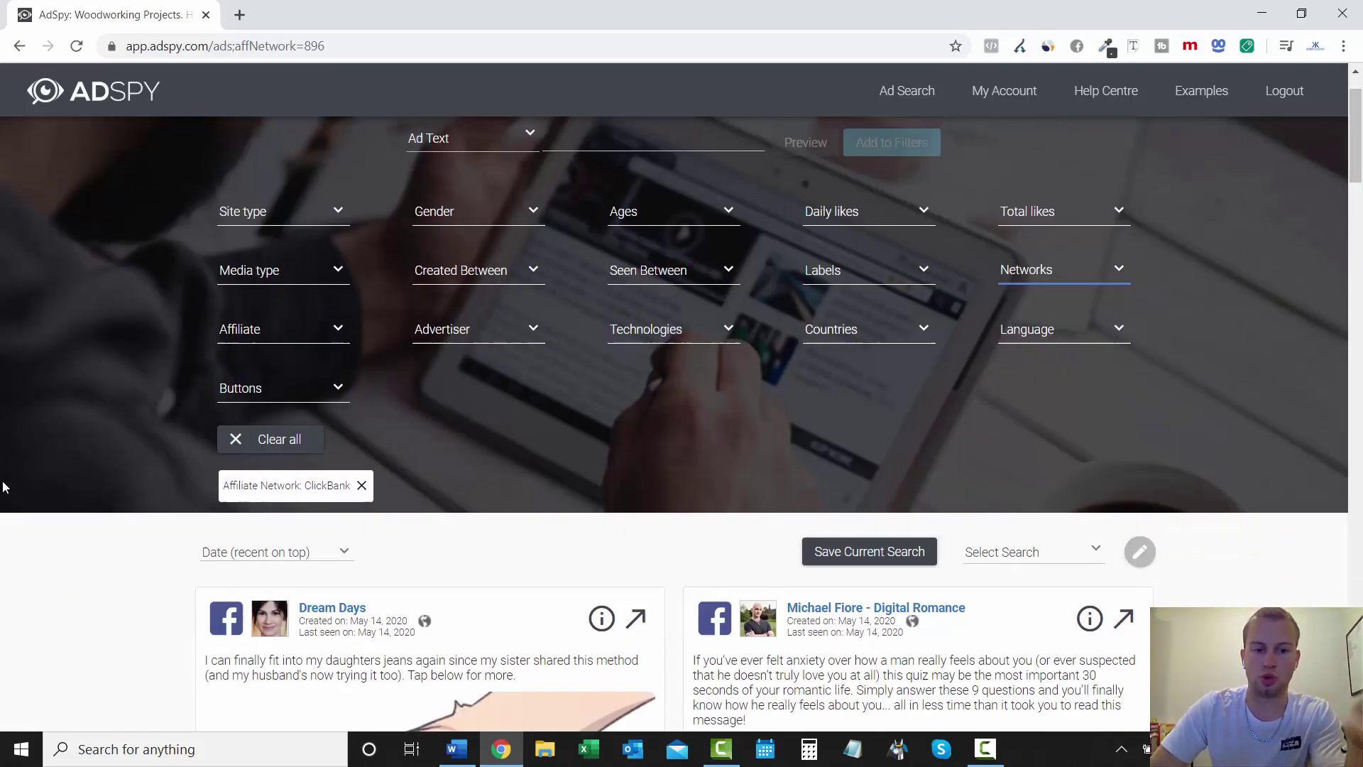
scroll(3, 487, "down", 2)
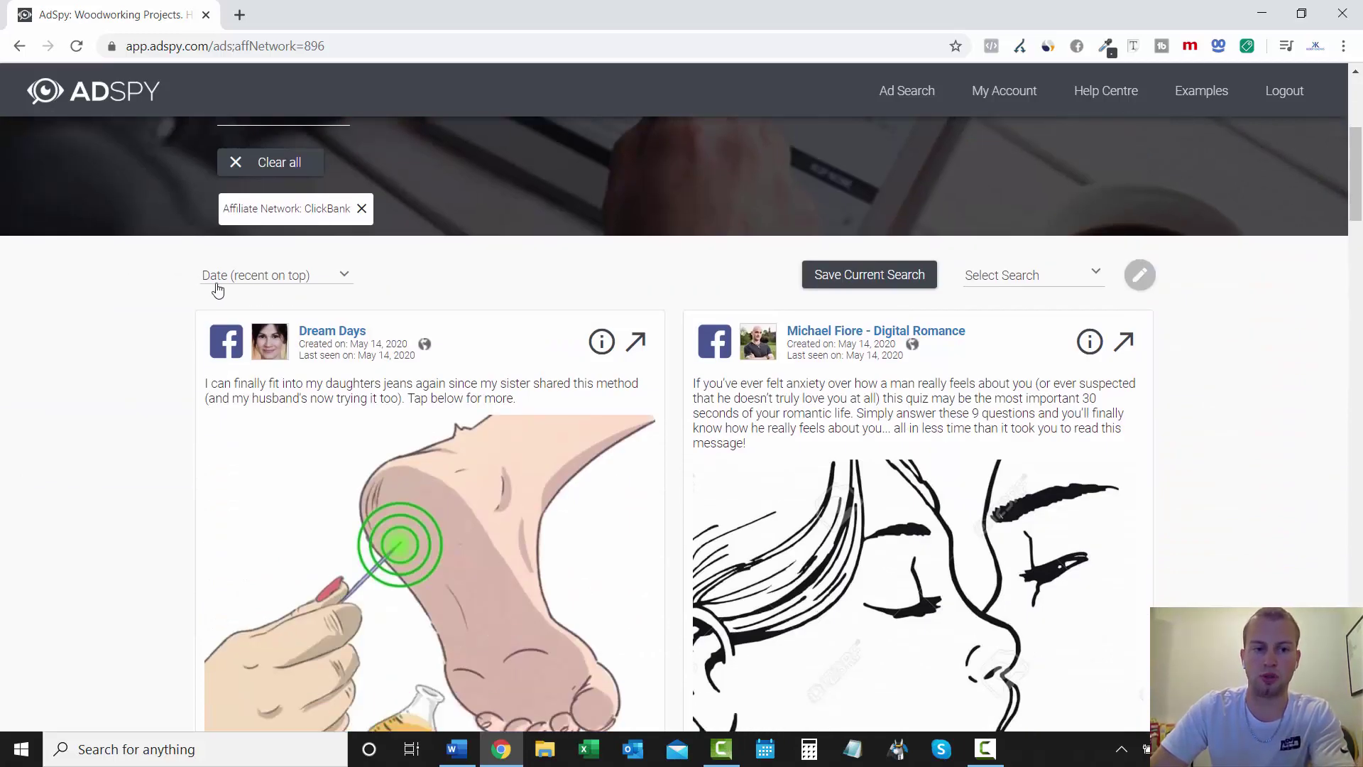
scroll(7, 436, "down", 3)
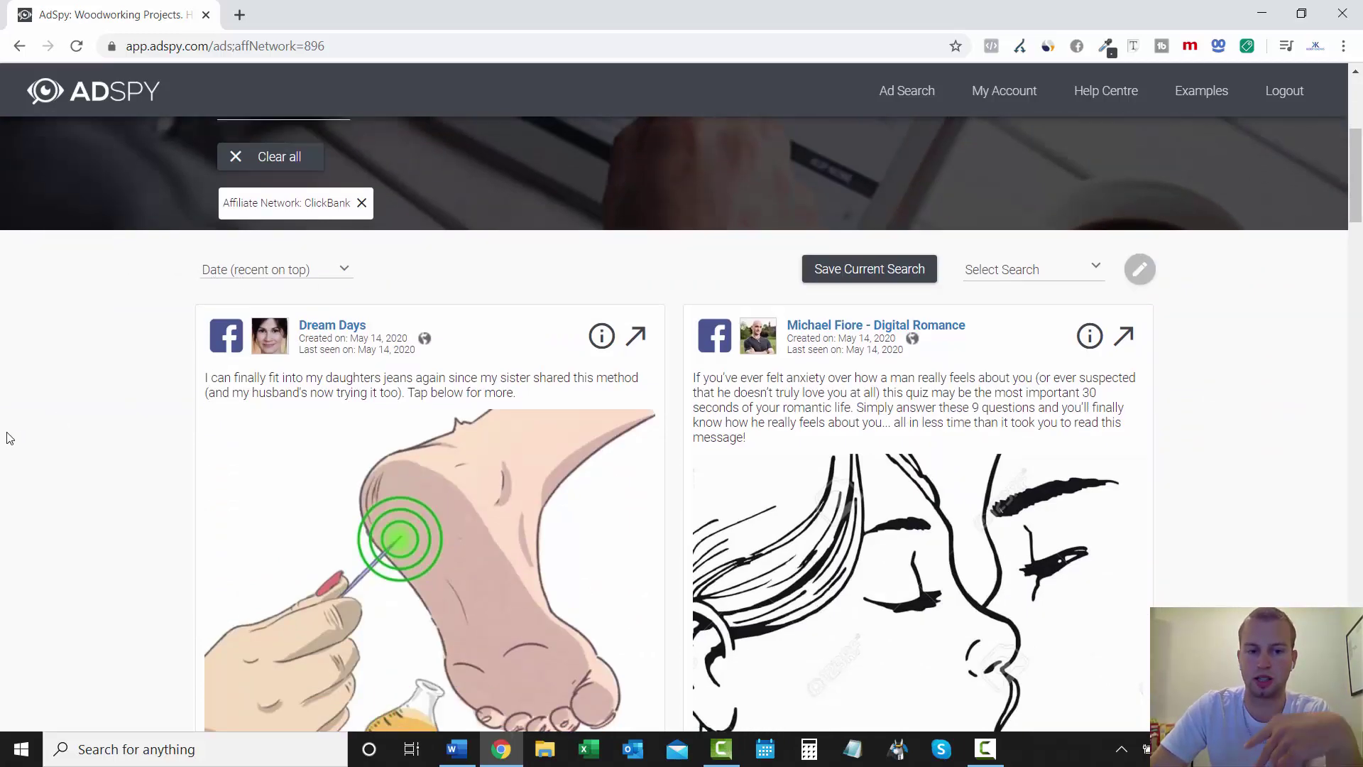
scroll(8, 437, "down", 2)
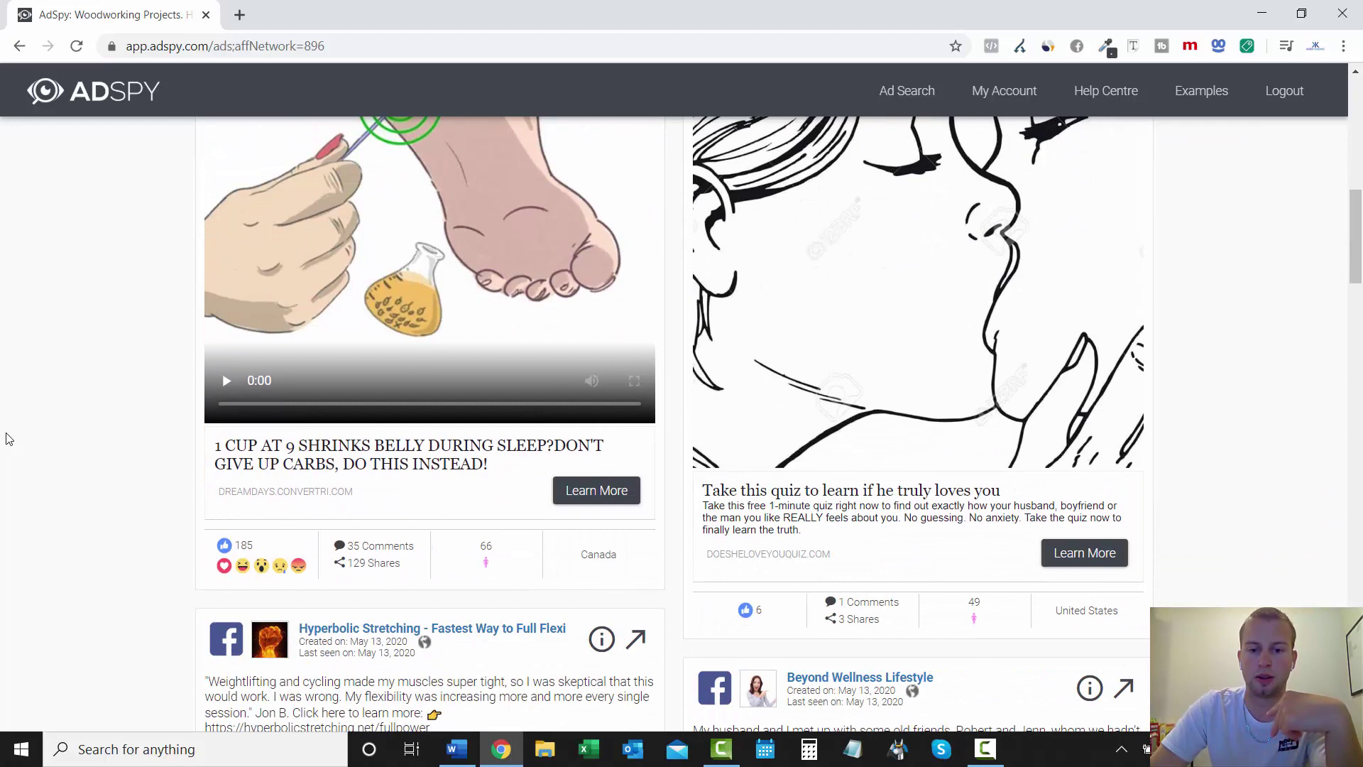
scroll(320, 479, "up", 2)
scroll(319, 480, "up", 4)
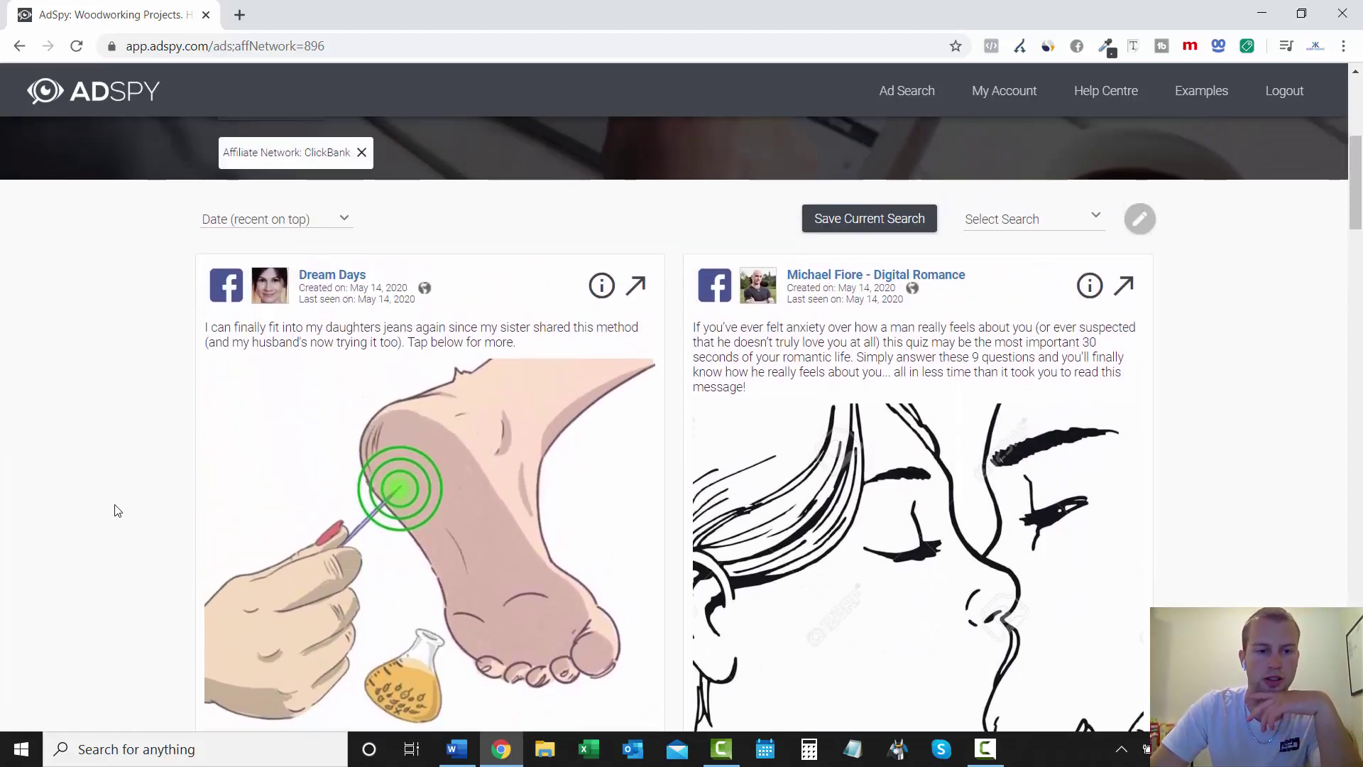
scroll(145, 379, "up", 3)
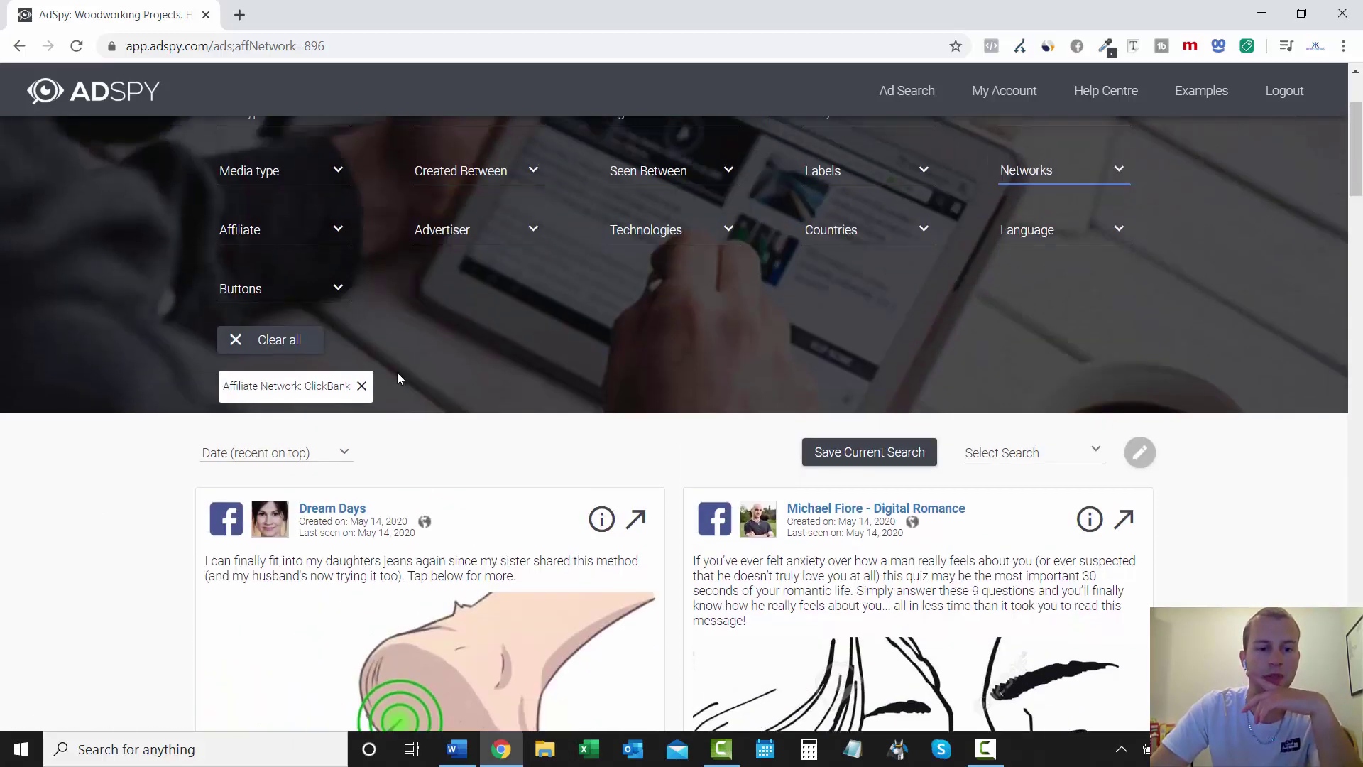
left_click(347, 455)
left_click(259, 211)
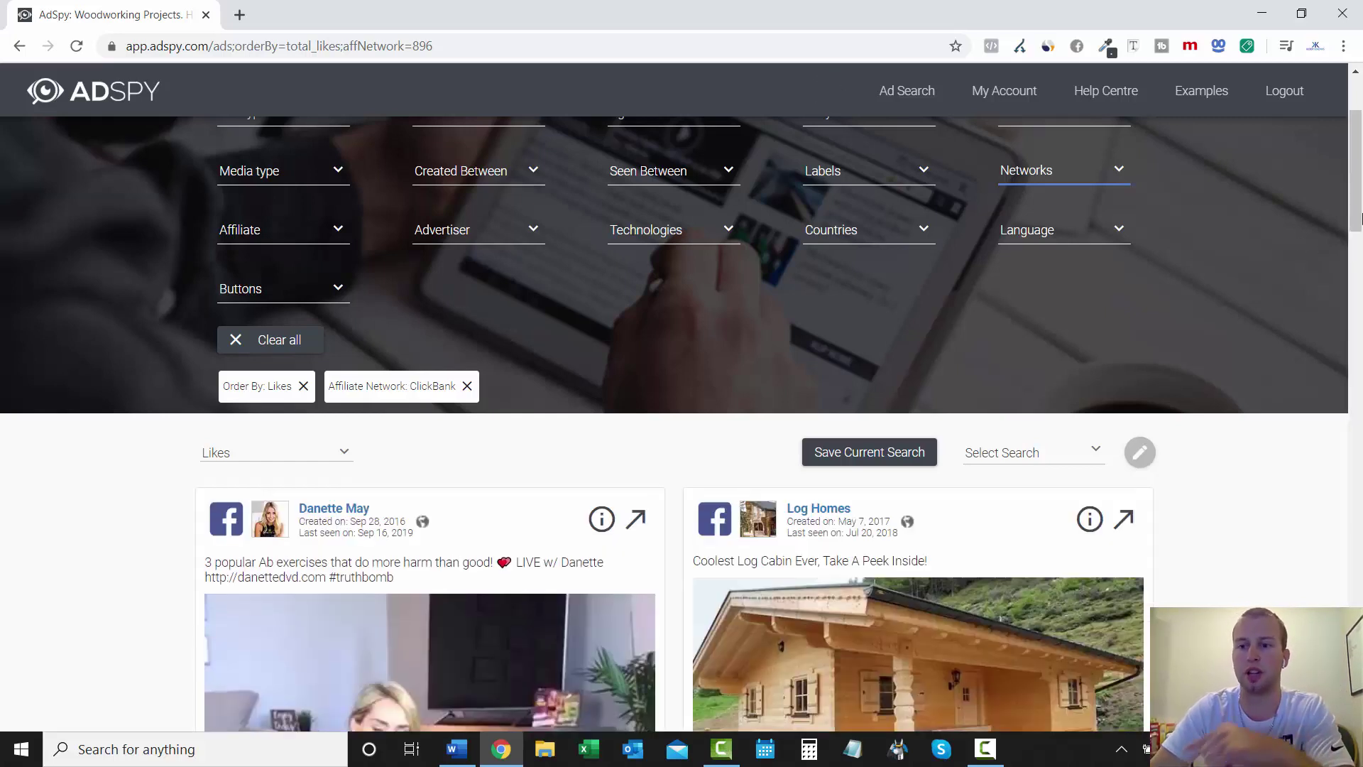
Select the website link in the top ab-exercises ad's text and bring up its options.
scroll(1359, 238, "down", 2)
scroll(1358, 238, "down", 3)
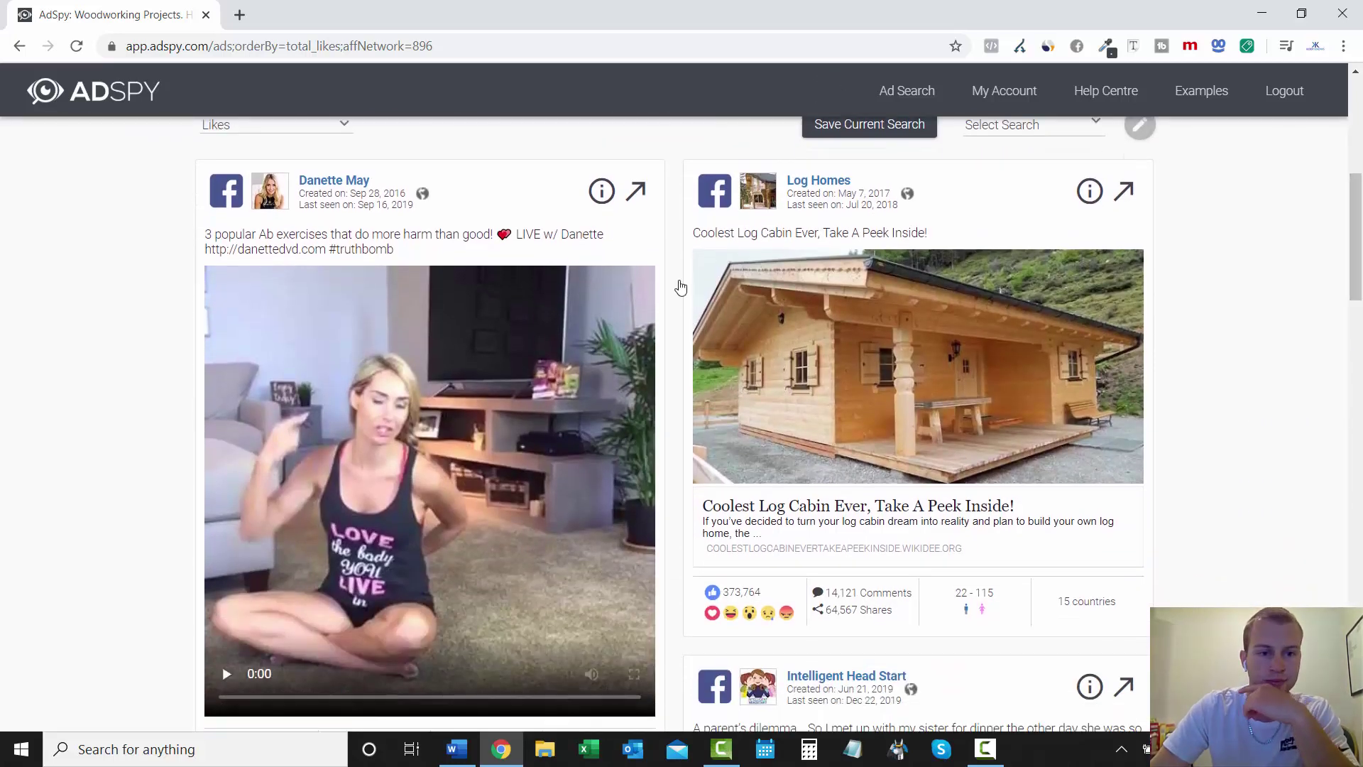
left_click_drag(225, 239, 373, 239)
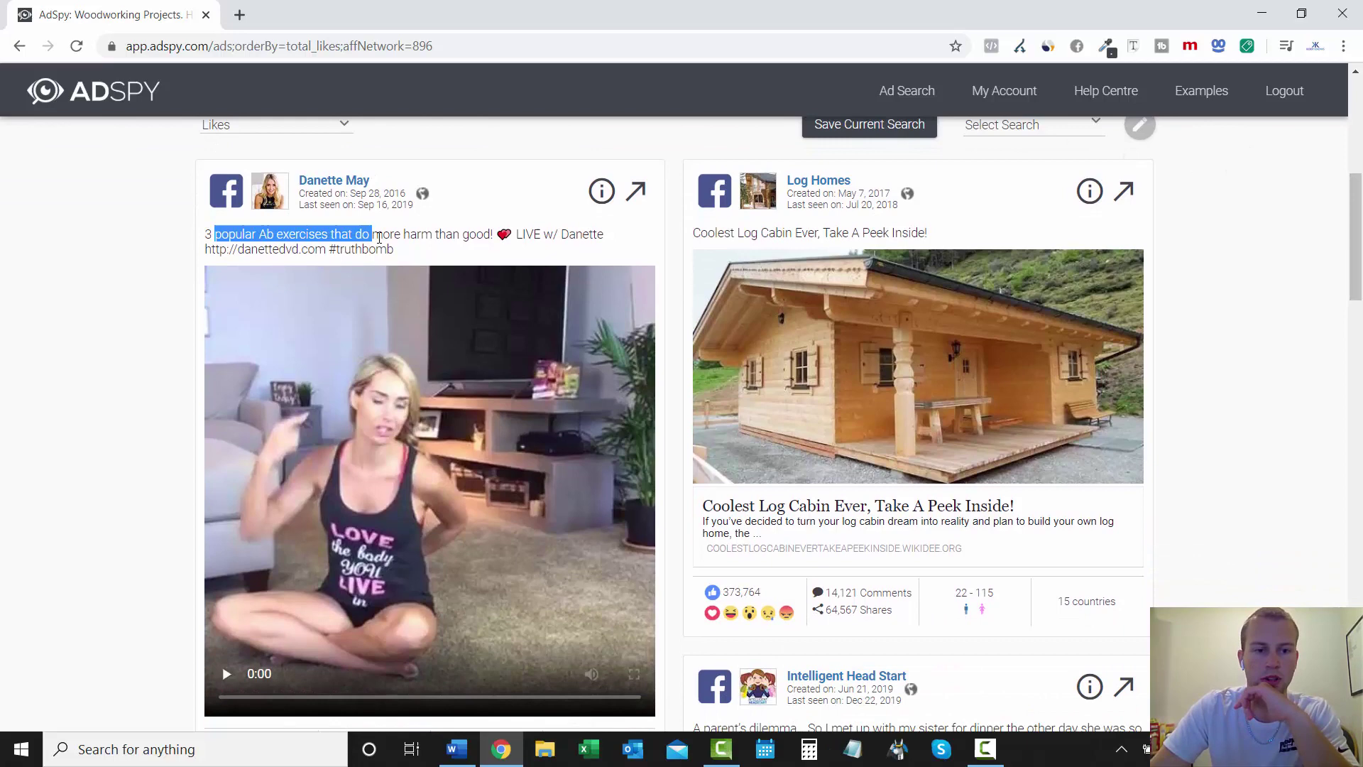
left_click(384, 239)
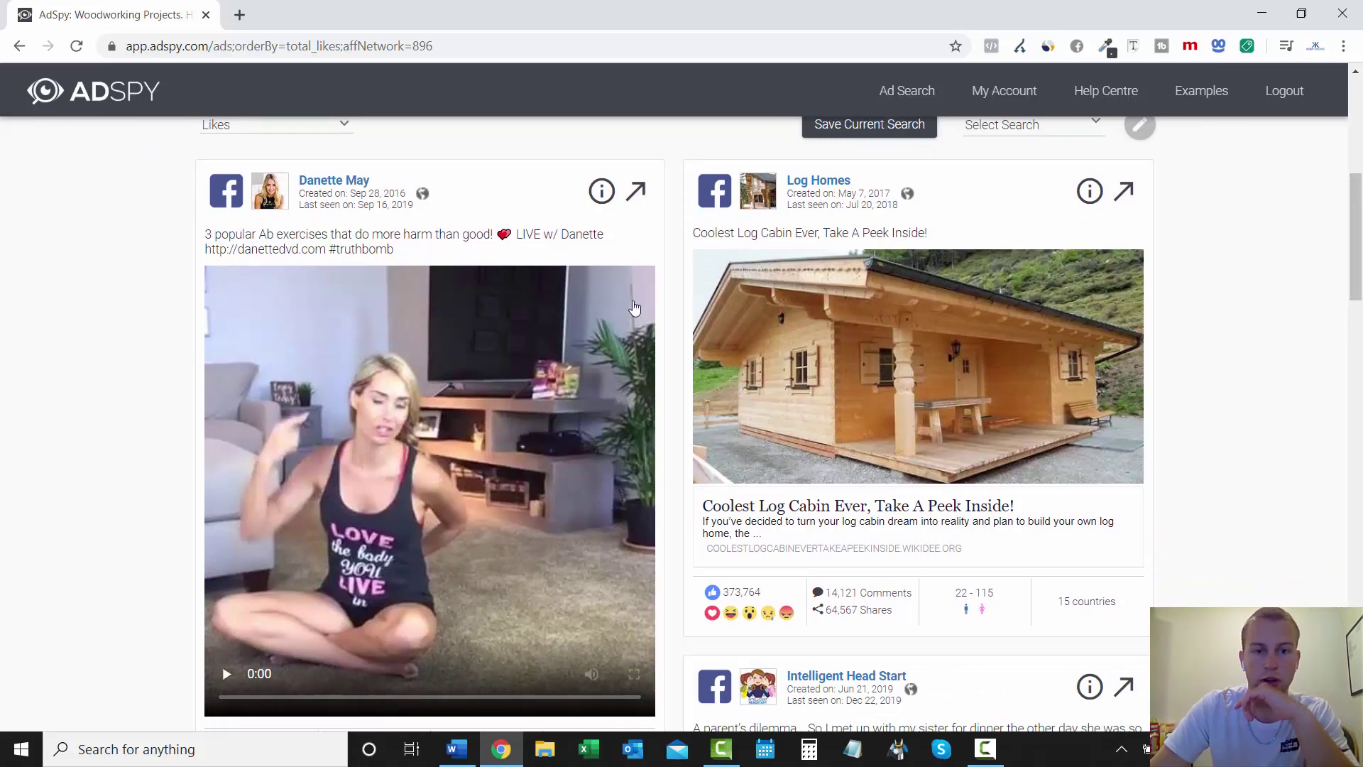
scroll(552, 213, "down", 1)
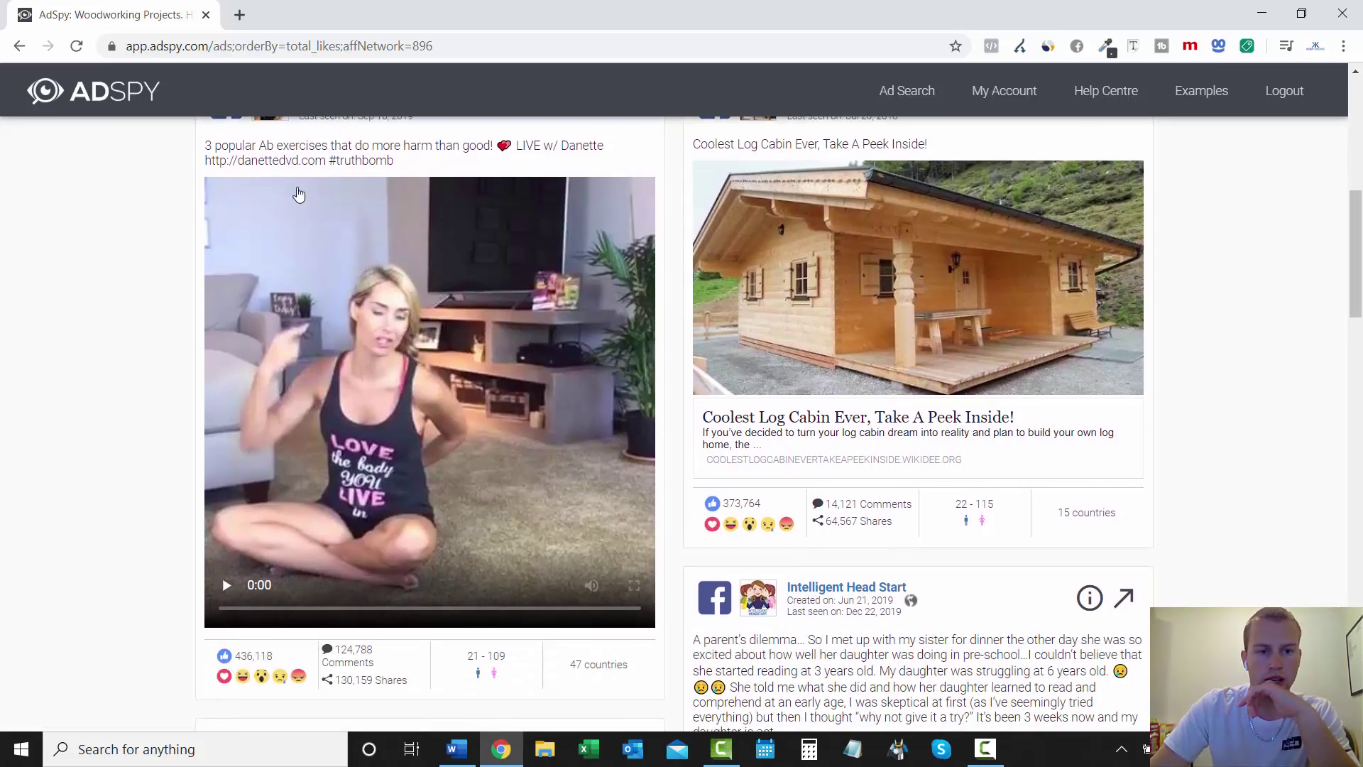
left_click_drag(211, 163, 324, 162)
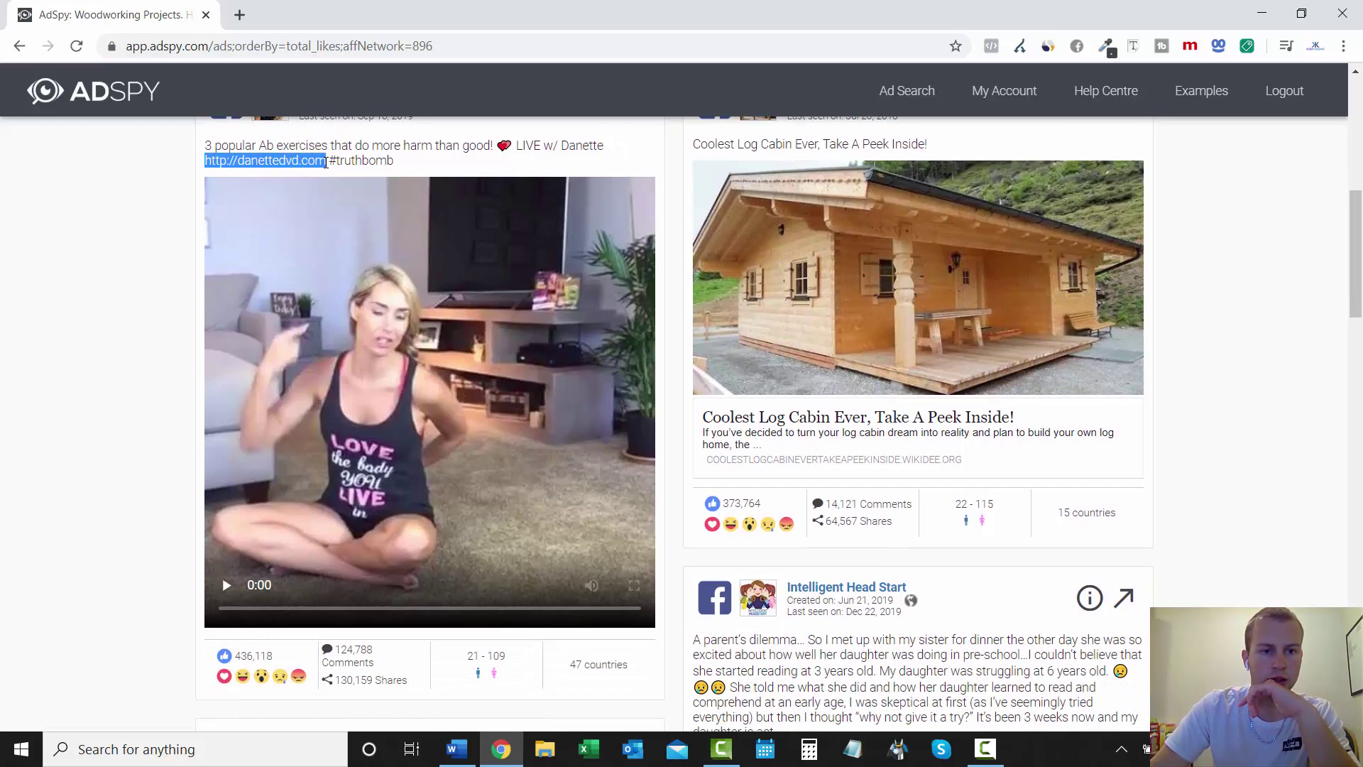
right_click(323, 163)
Open the top ad's link in a new tab and highlight the ClickBank retailer disclaimer.
left_click(358, 196)
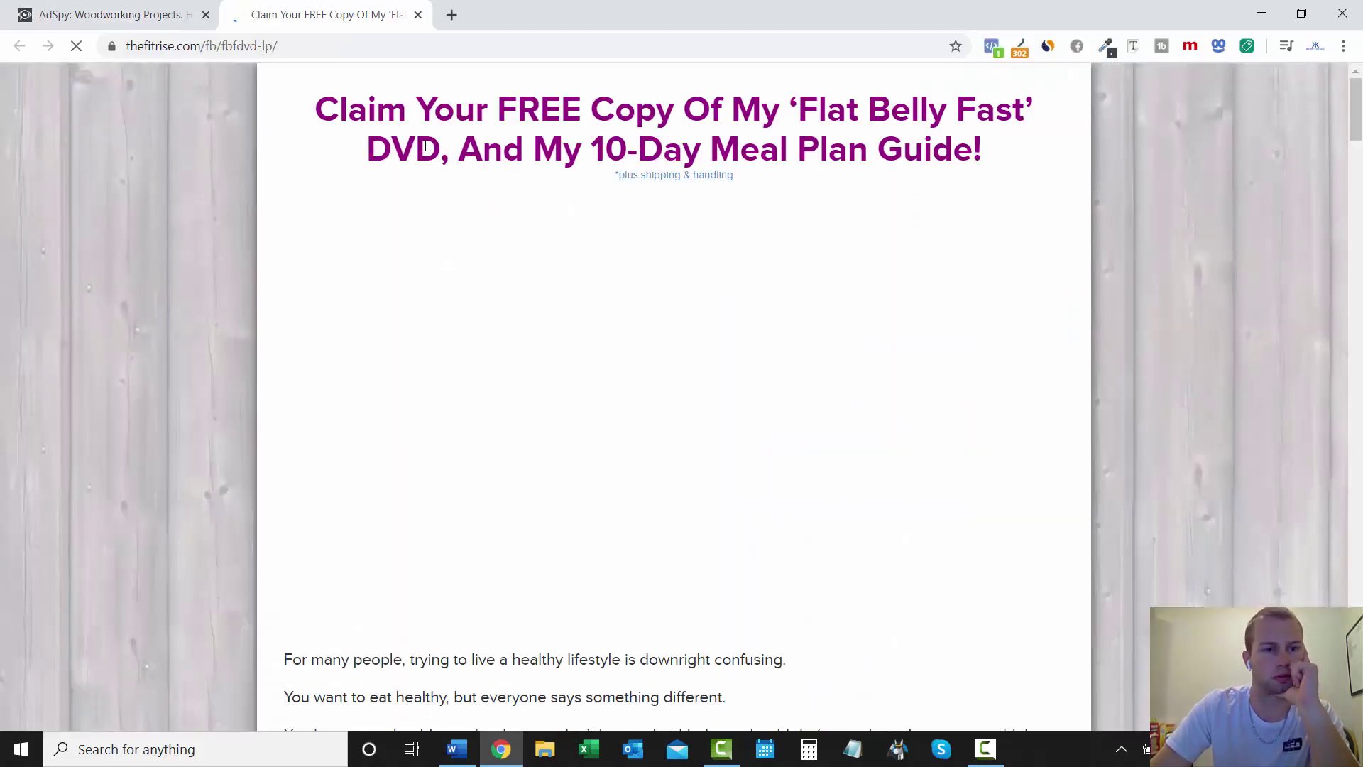
scroll(210, 322, "down", 9)
scroll(211, 321, "down", 6)
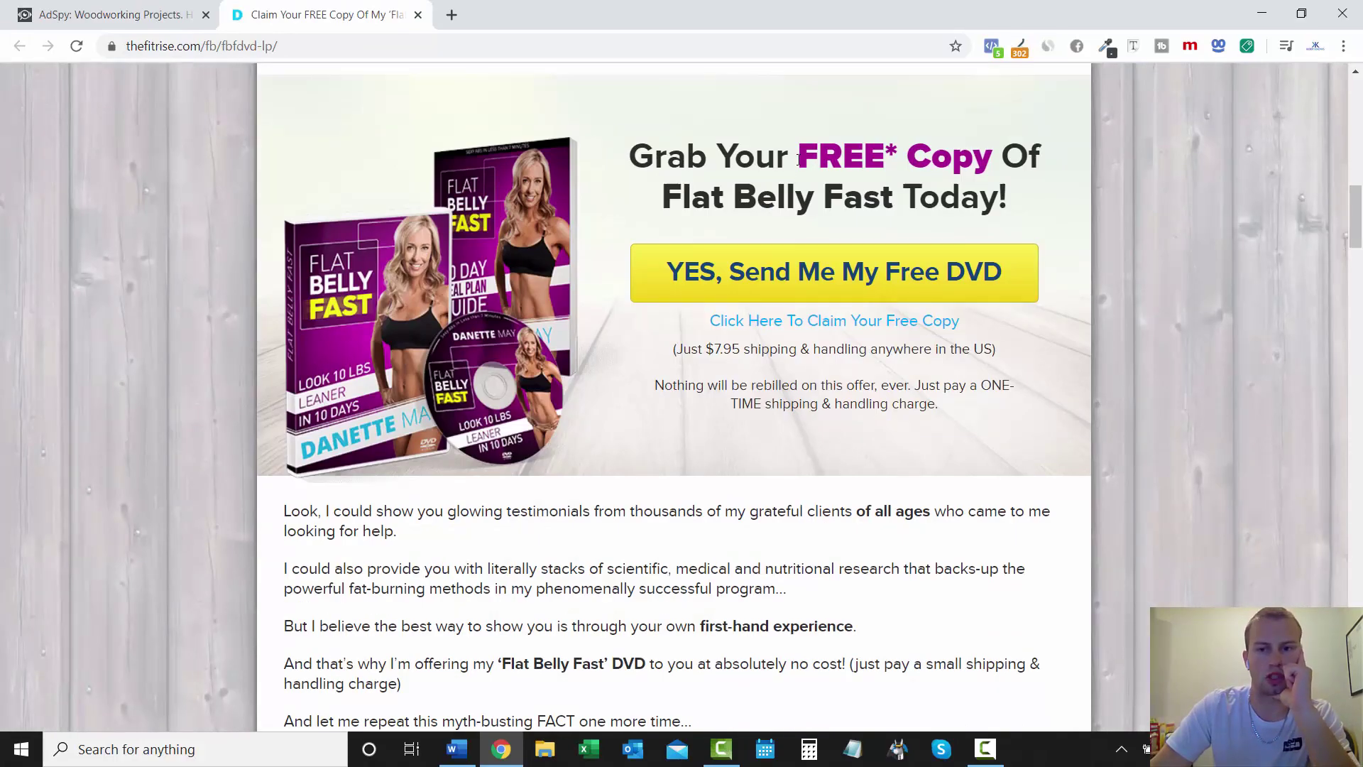
scroll(434, 264, "up", 15)
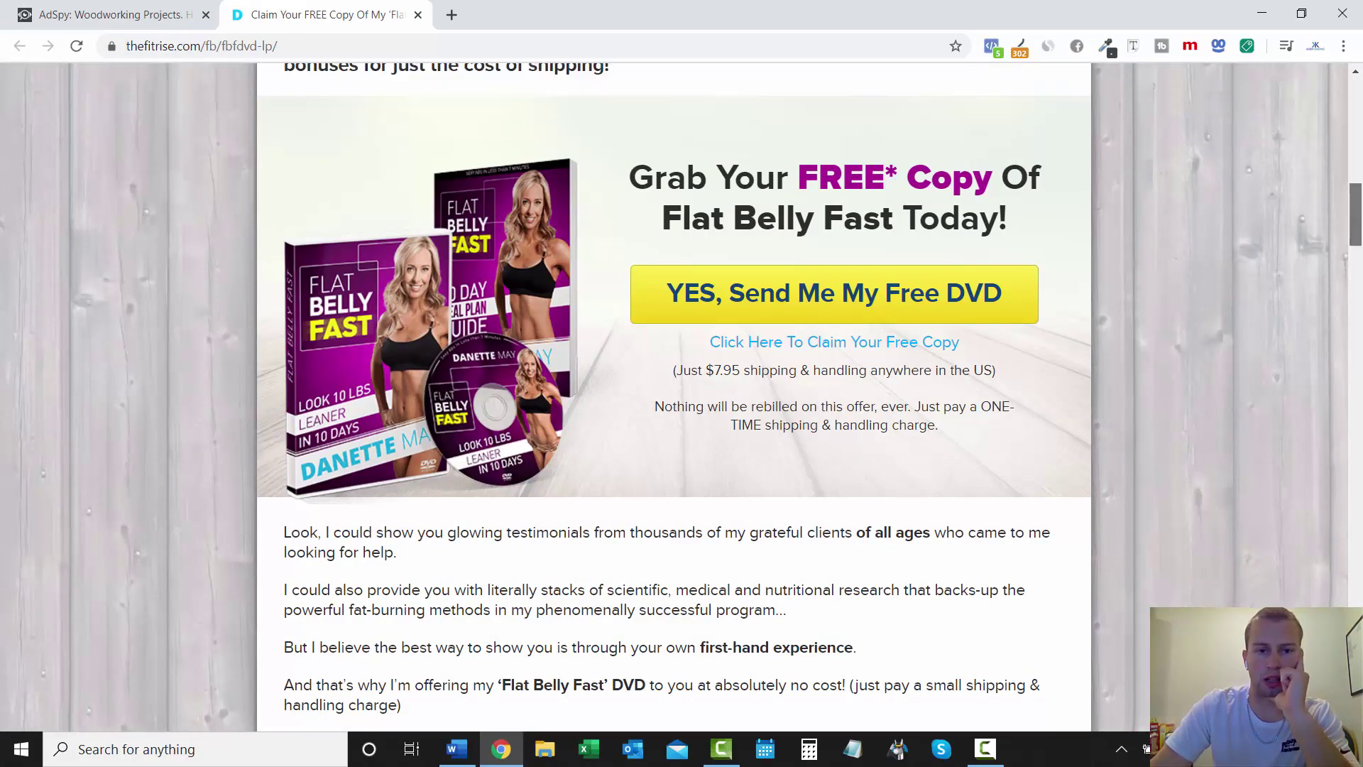
scroll(434, 265, "down", 20)
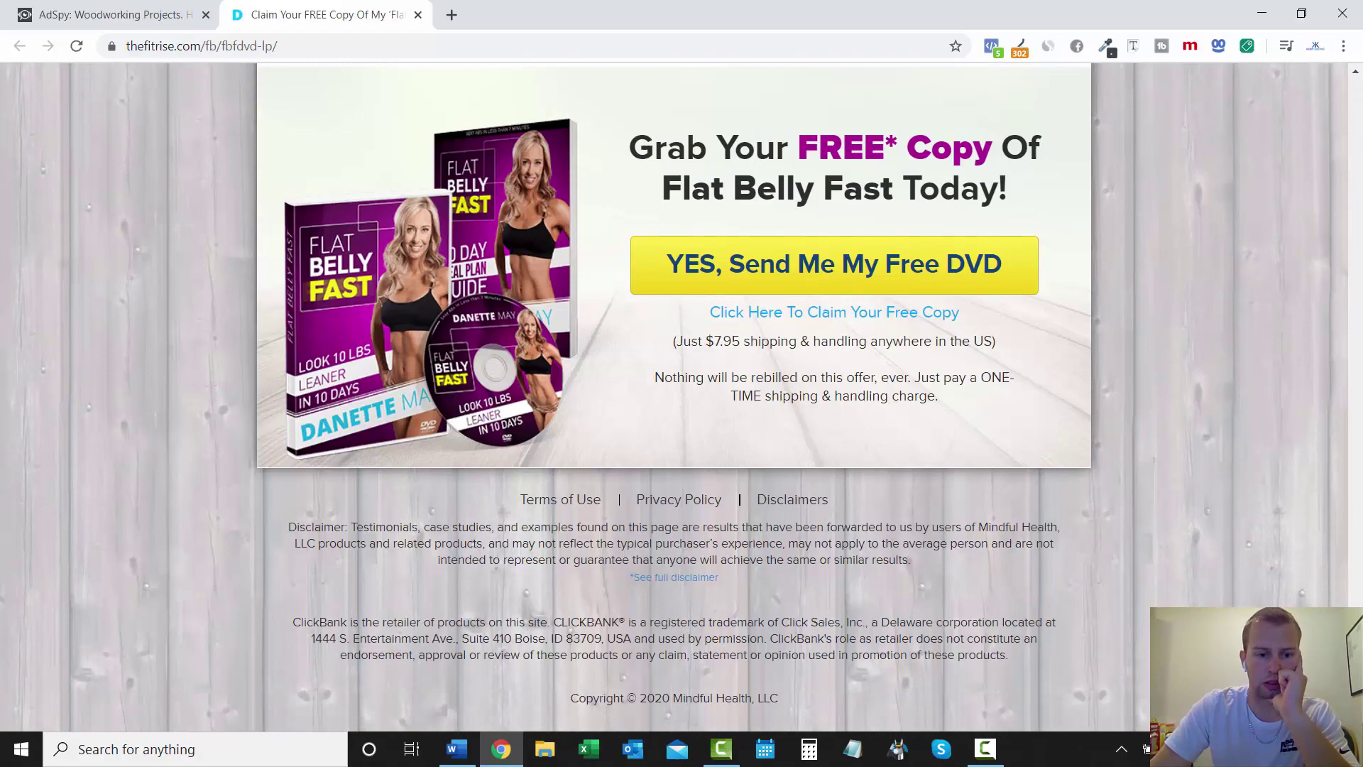
left_click_drag(291, 621, 1009, 656)
left_click(1009, 656)
Highlight the Flat Belly Fast landing page headline.
scroll(1213, 123, "up", 20)
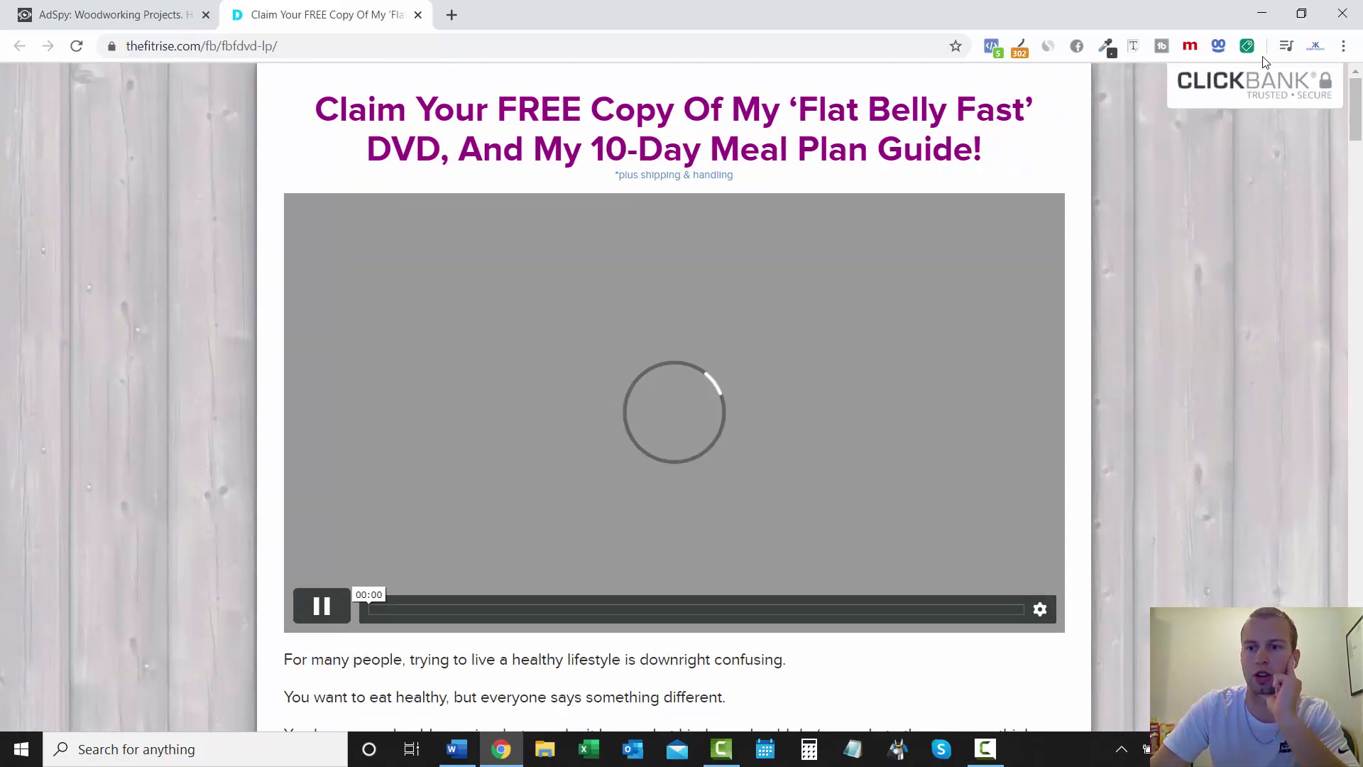
scroll(1213, 123, "down", 1)
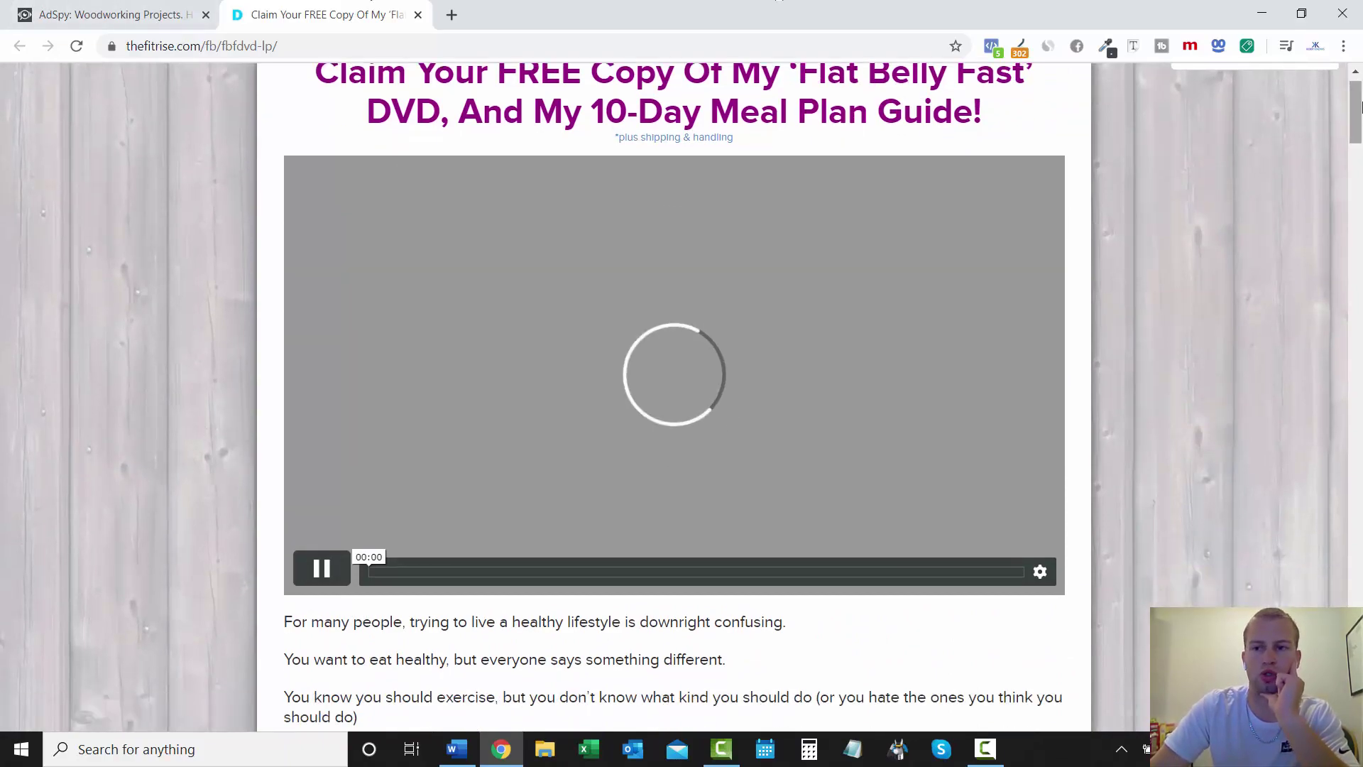
left_click_drag(1355, 114, 1332, 89)
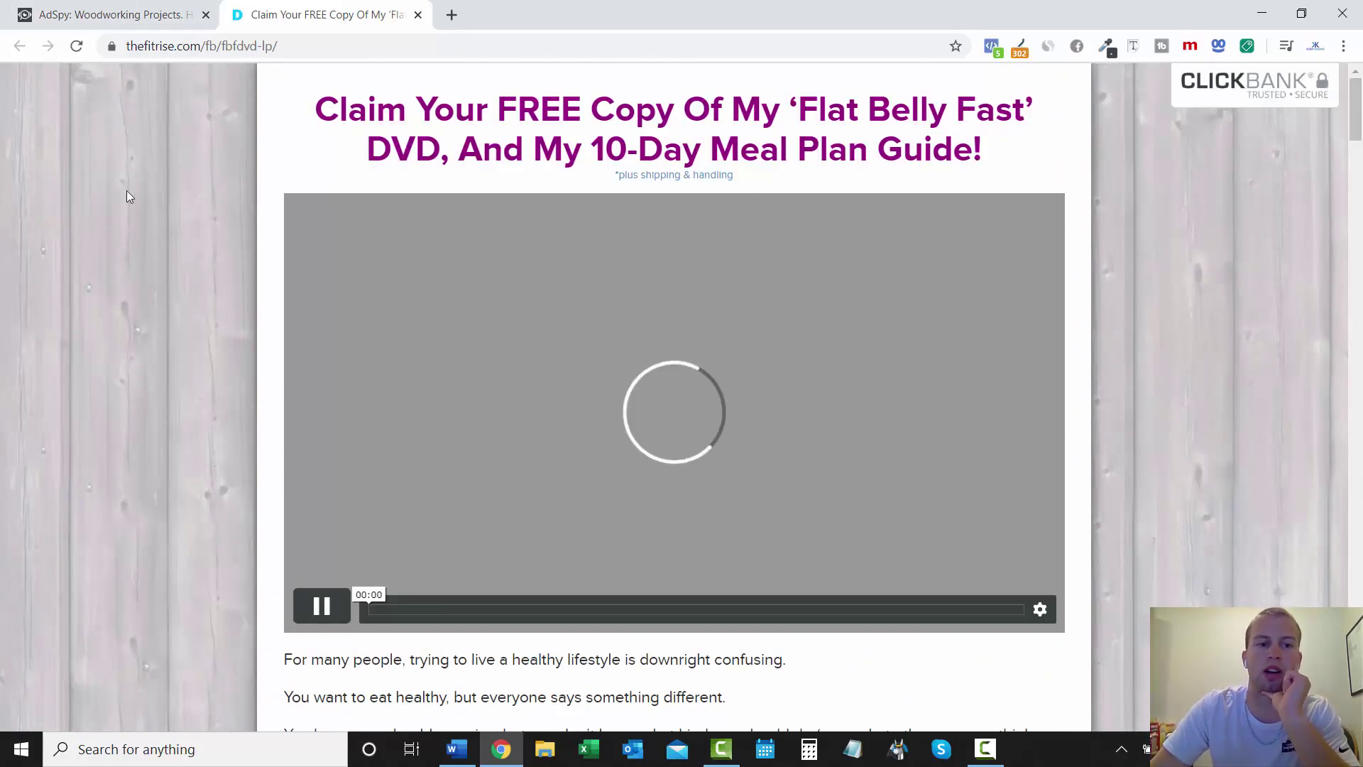
left_click_drag(317, 106, 1049, 146)
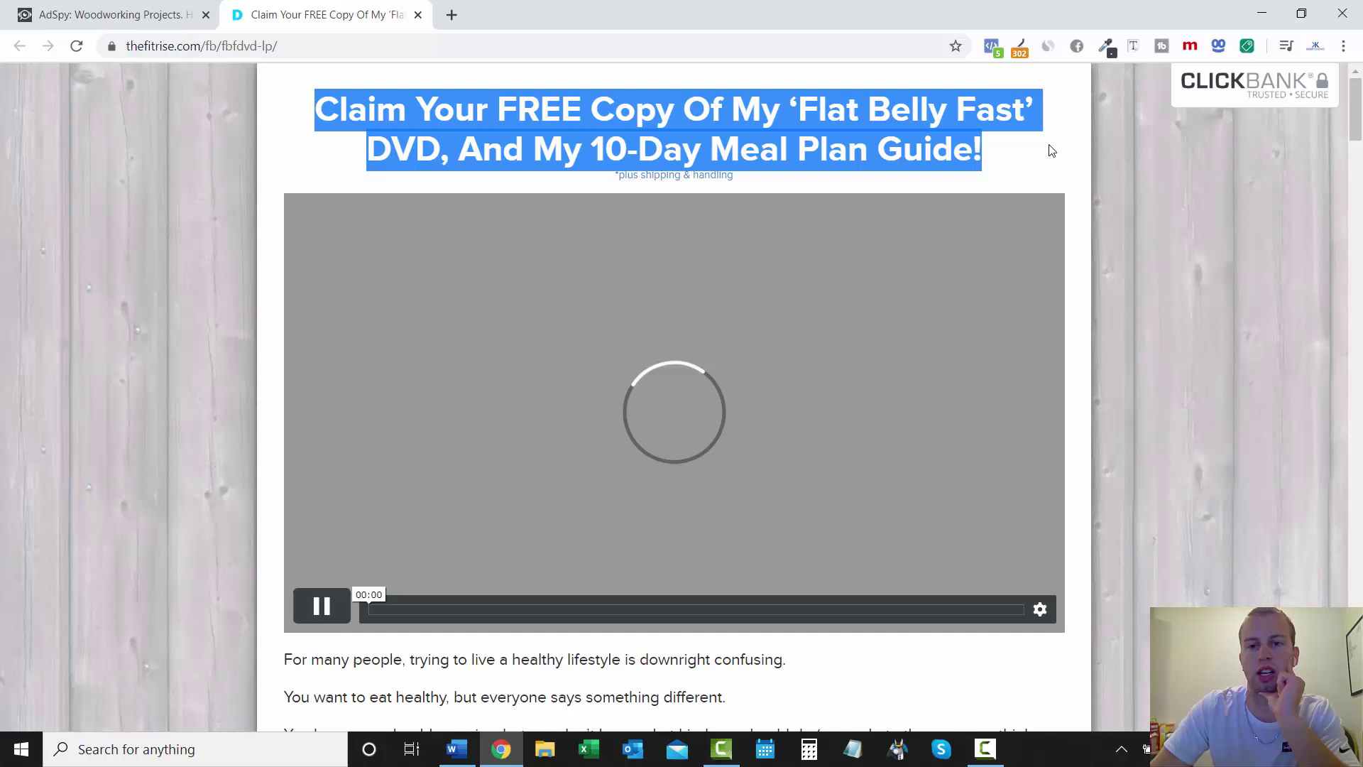
left_click(1027, 150)
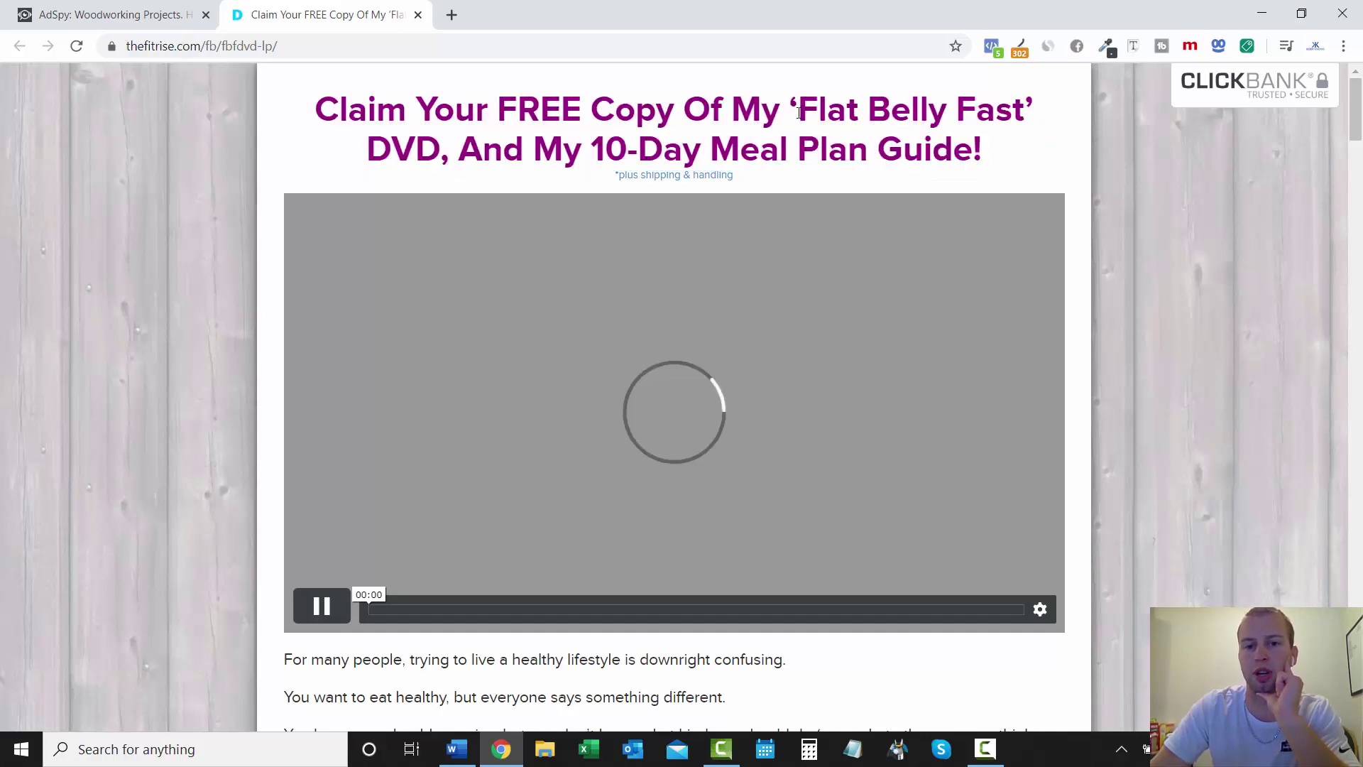
left_click_drag(799, 112, 1024, 108)
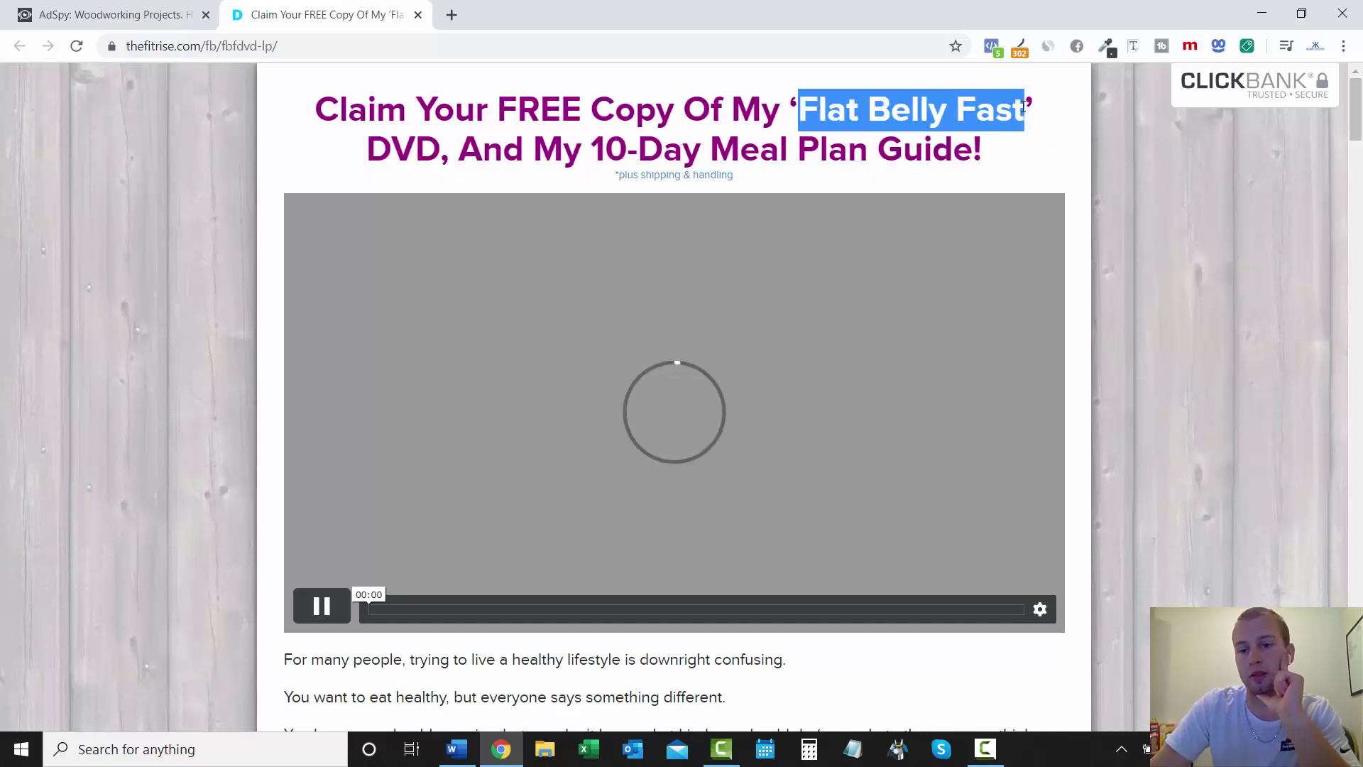
left_click(944, 128)
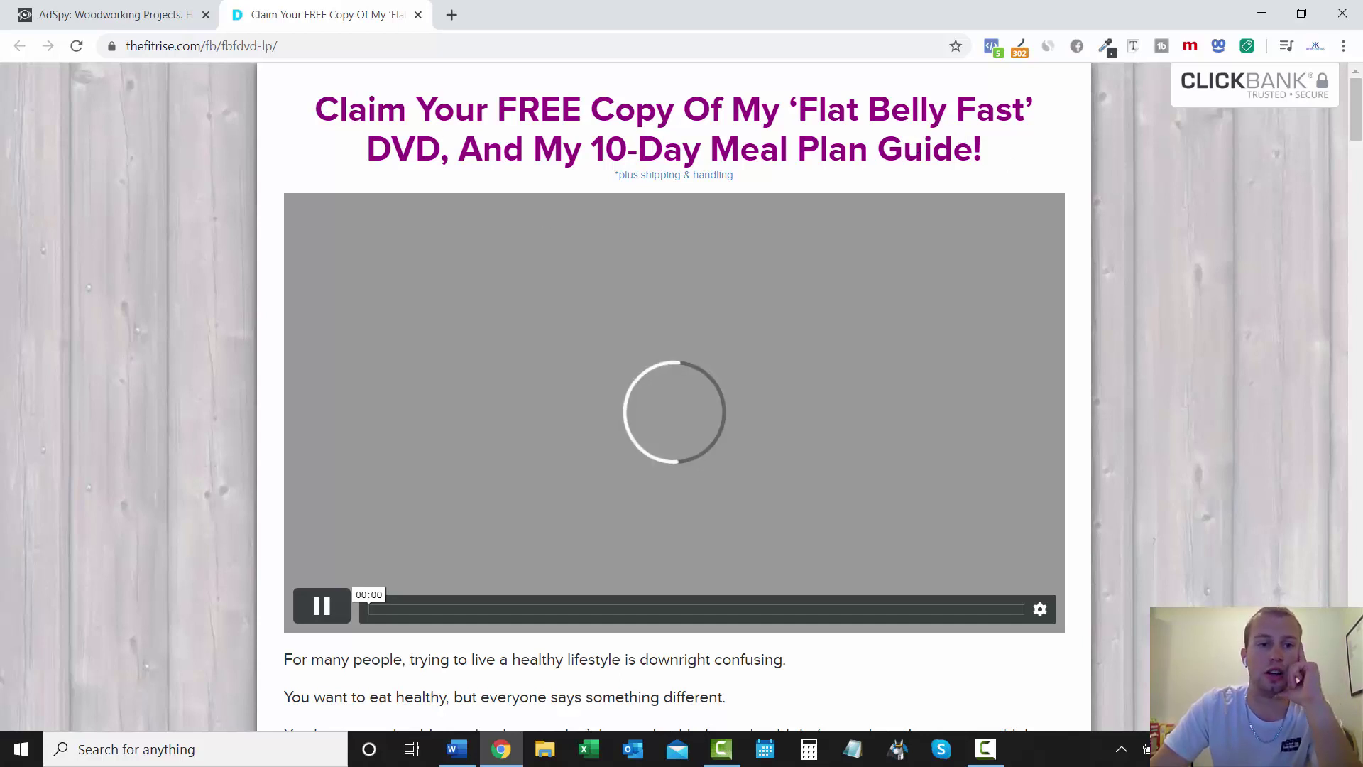
left_click_drag(315, 108, 1029, 159)
Switch back to the AdSpy tab and browse the likes-sorted ClickBank results.
left_click(1029, 159)
key("ctrl+shift+Tab")
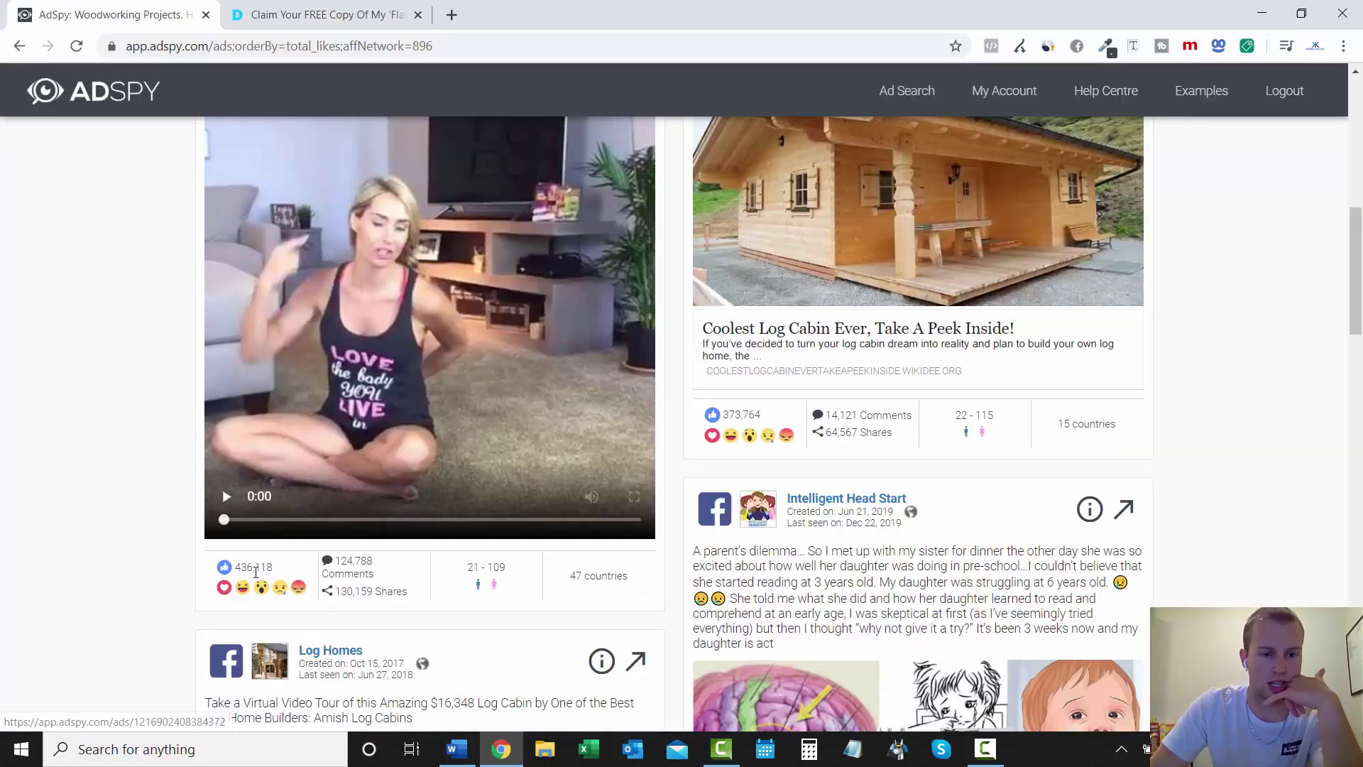
scroll(71, 550, "up", 1)
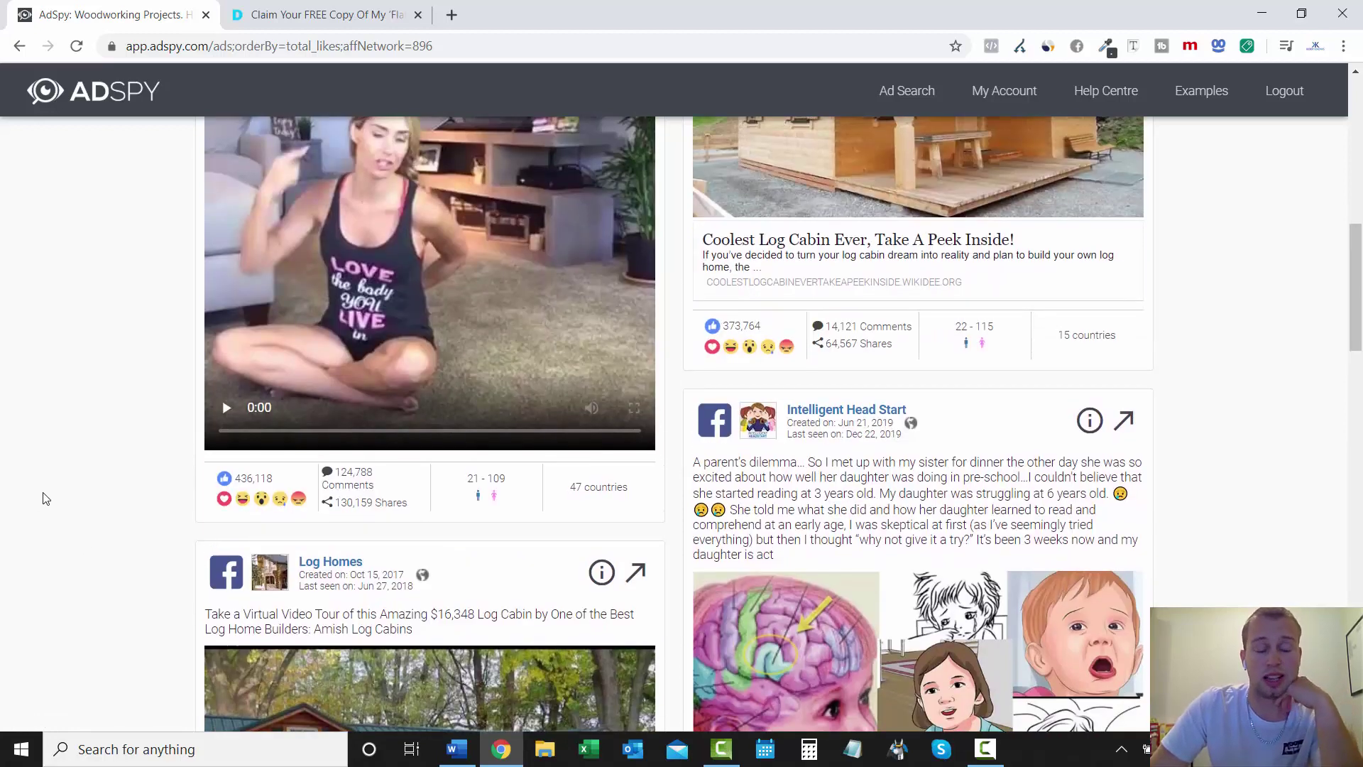
scroll(44, 498, "up", 2)
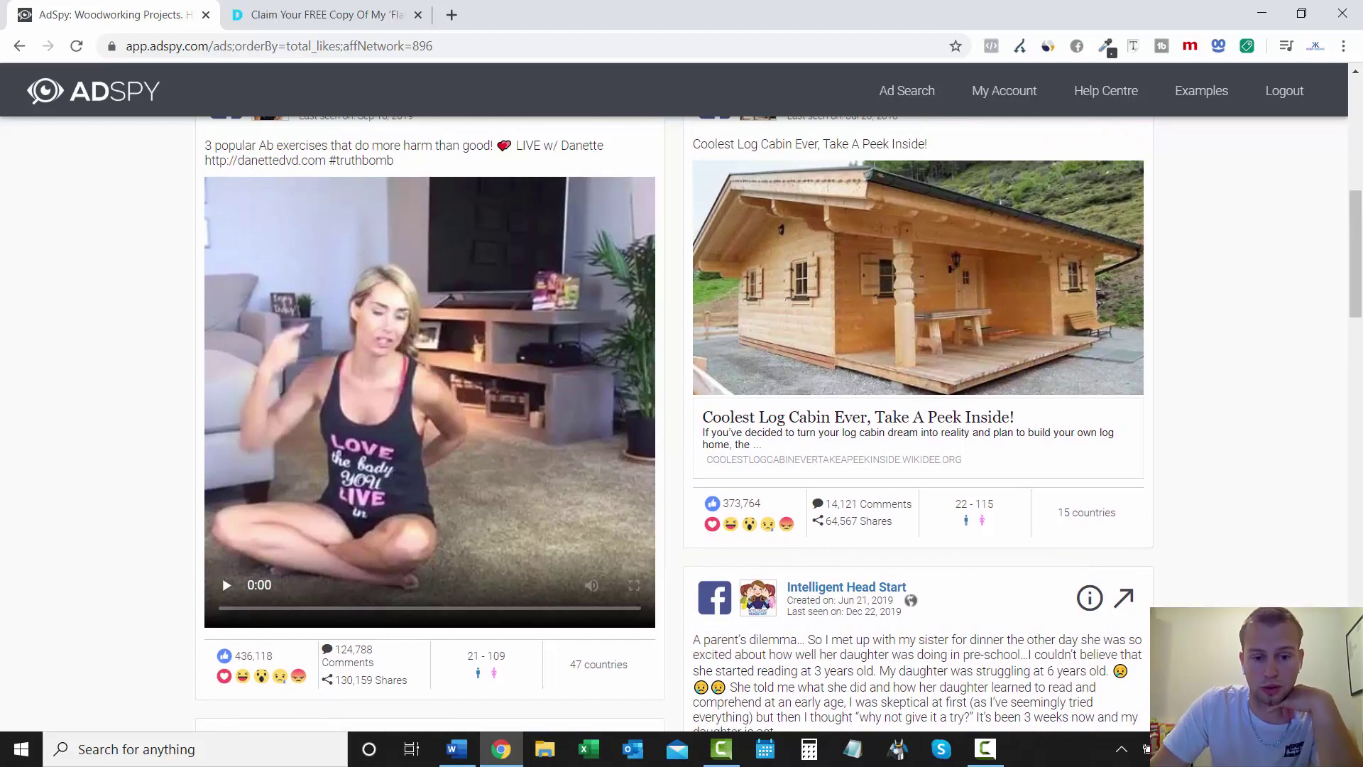
scroll(10, 313, "down", 1)
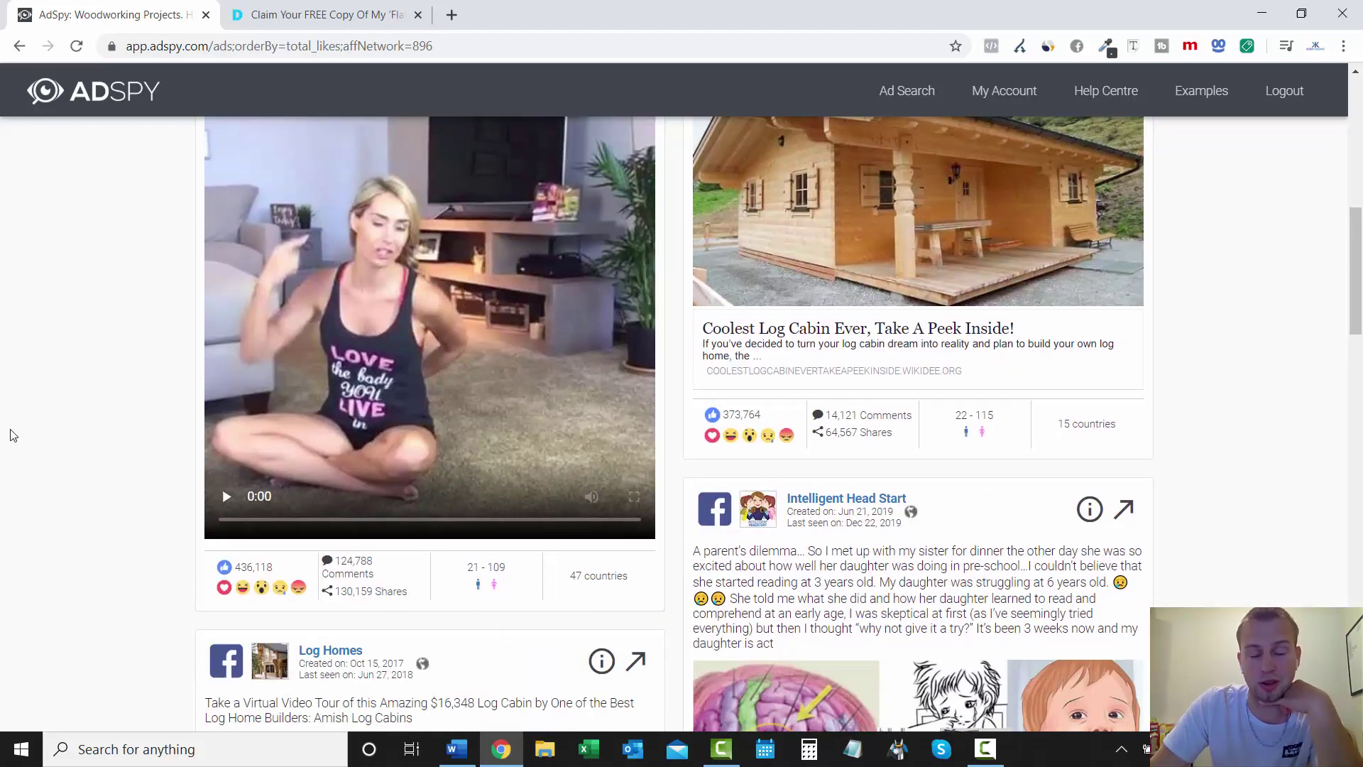
scroll(10, 435, "up", 4)
scroll(3, 479, "down", 3)
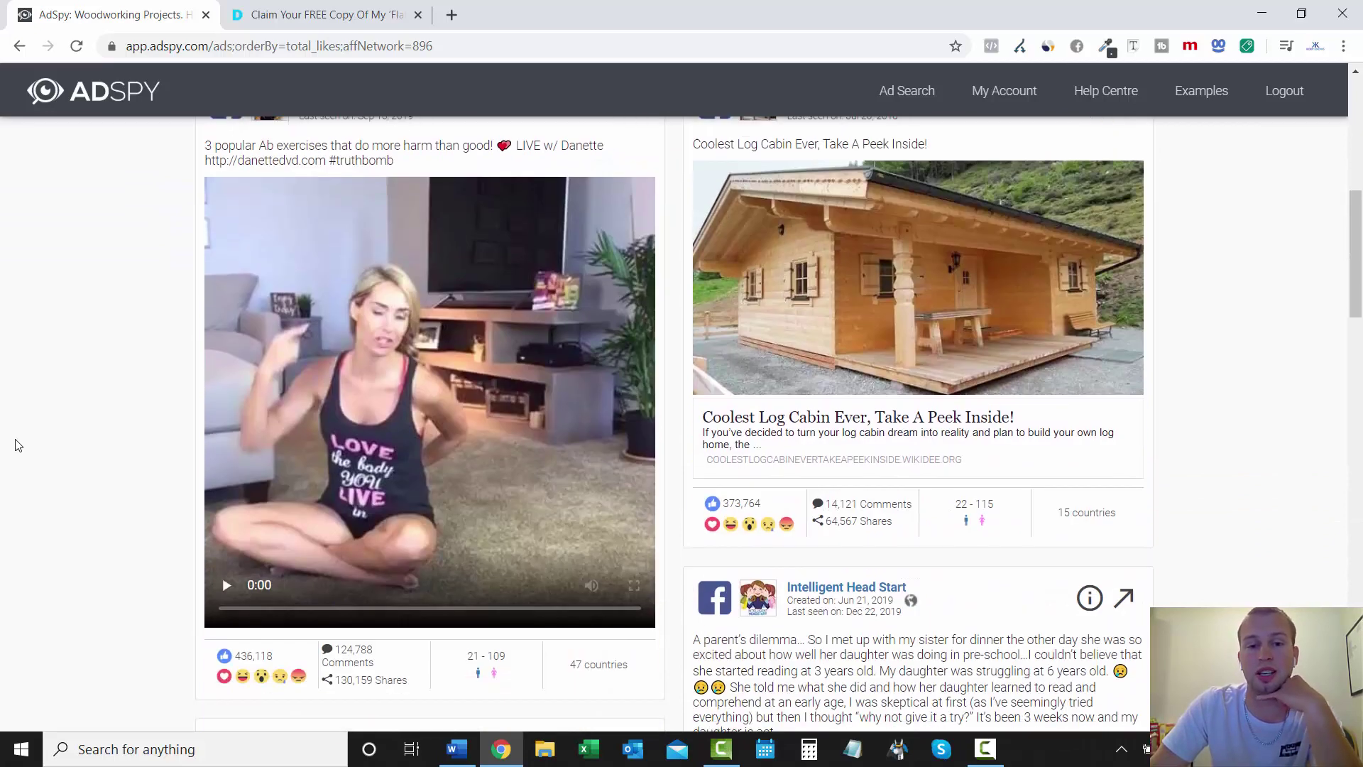
scroll(18, 446, "up", 4)
scroll(1354, 206, "down", 1)
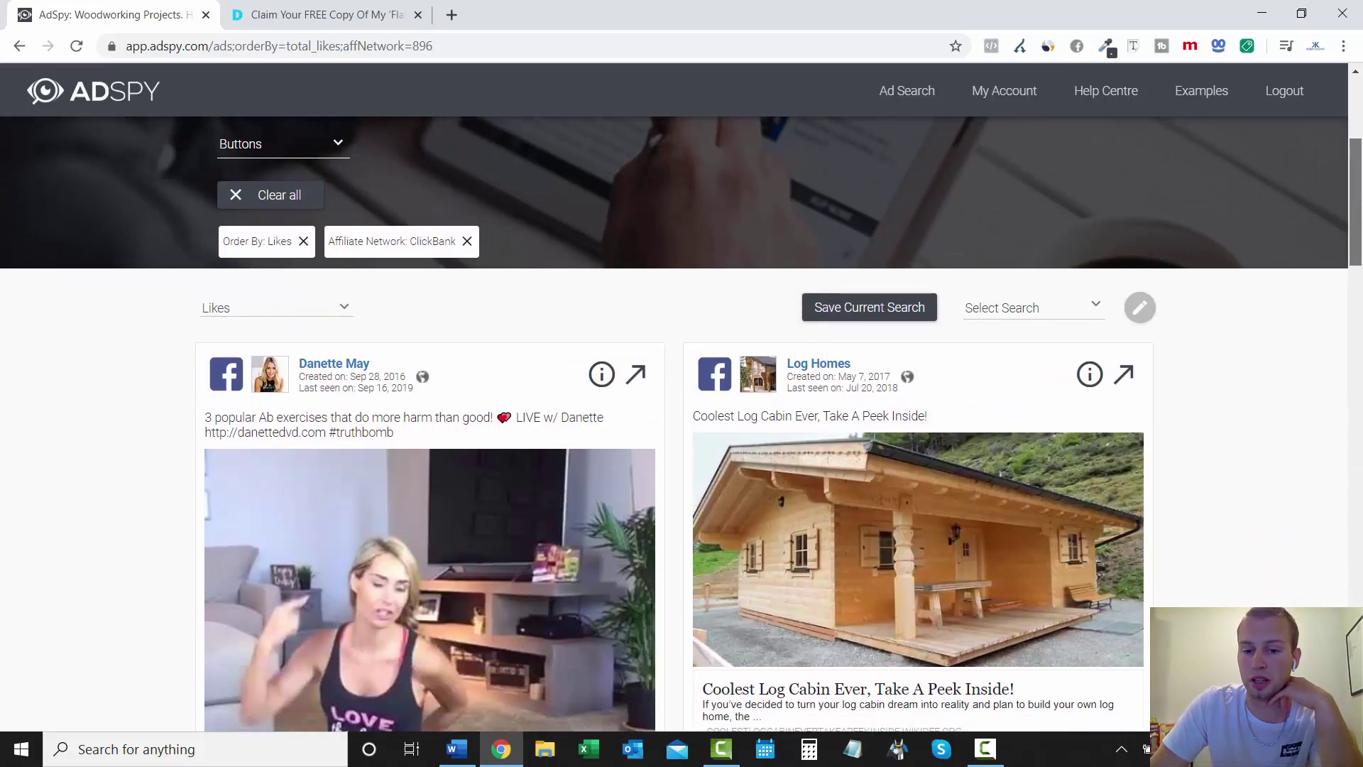
scroll(663, 241, "down", 2)
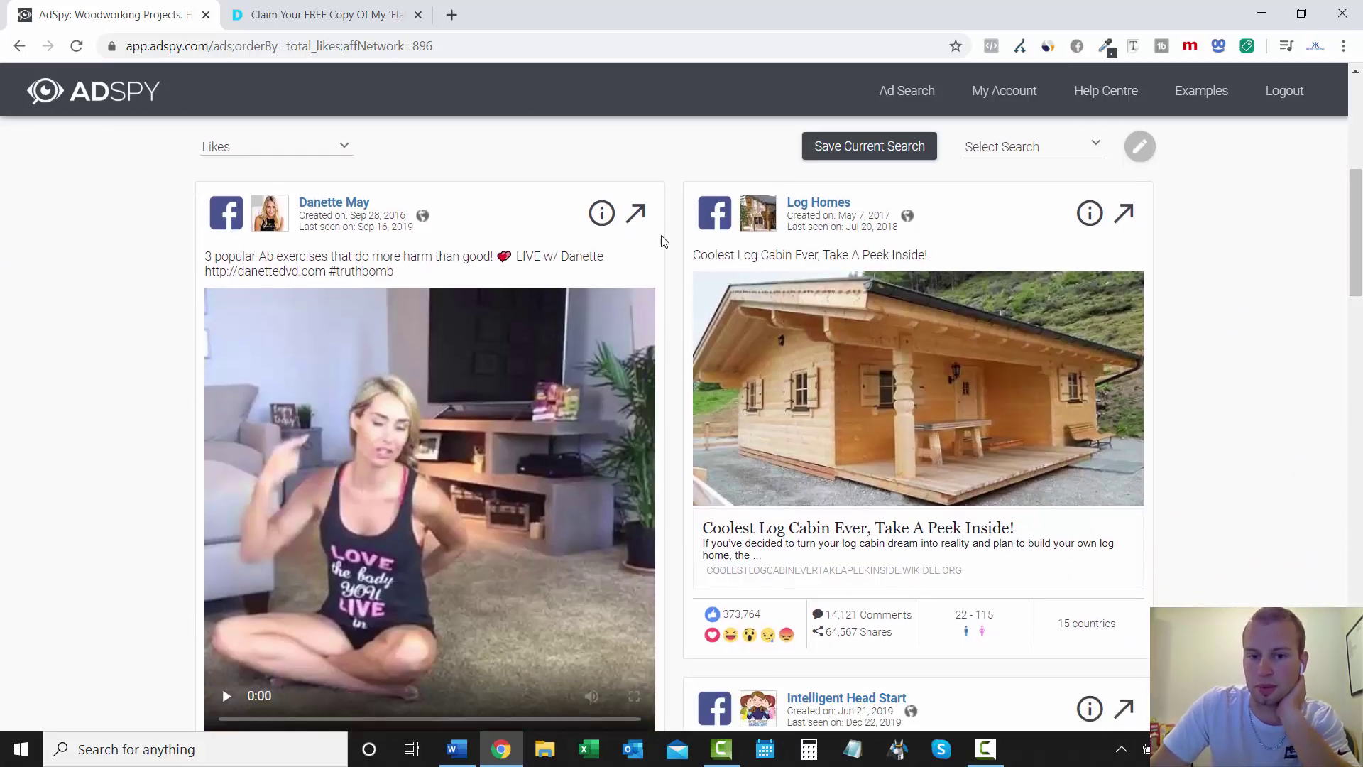
left_click_drag(700, 259, 809, 257)
left_click(816, 254)
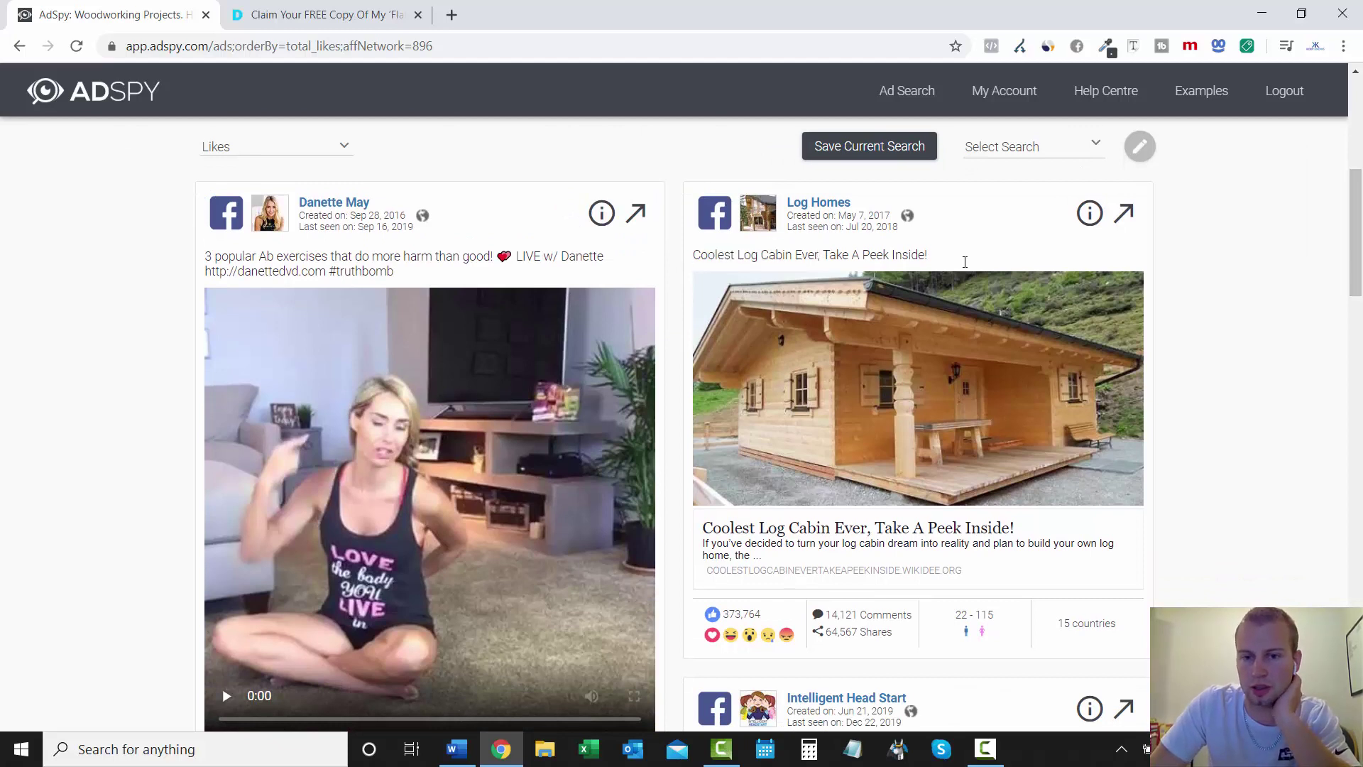
Check the ads' created and last-seen dates and scroll on to The Lost Book of Remedies ad.
left_click_drag(1359, 231, 1359, 240)
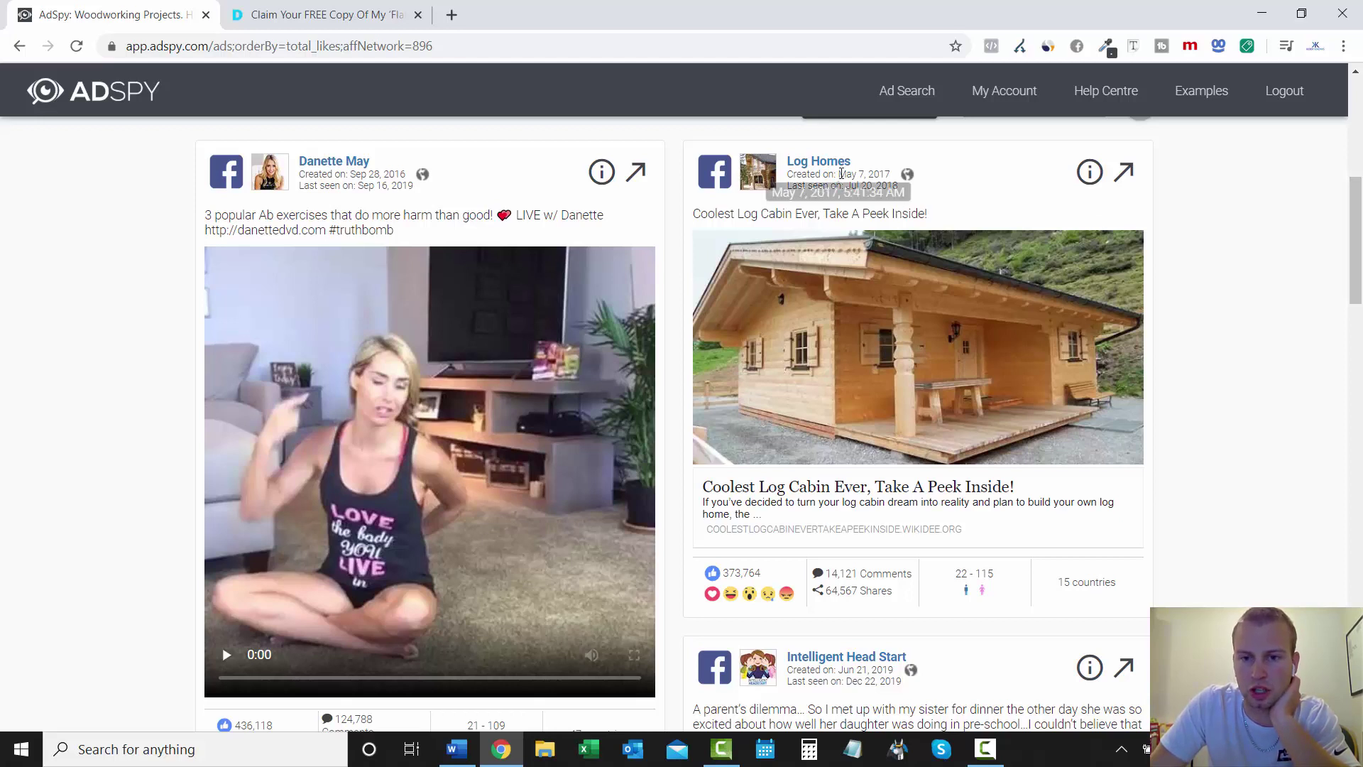
mouse_move(875, 175)
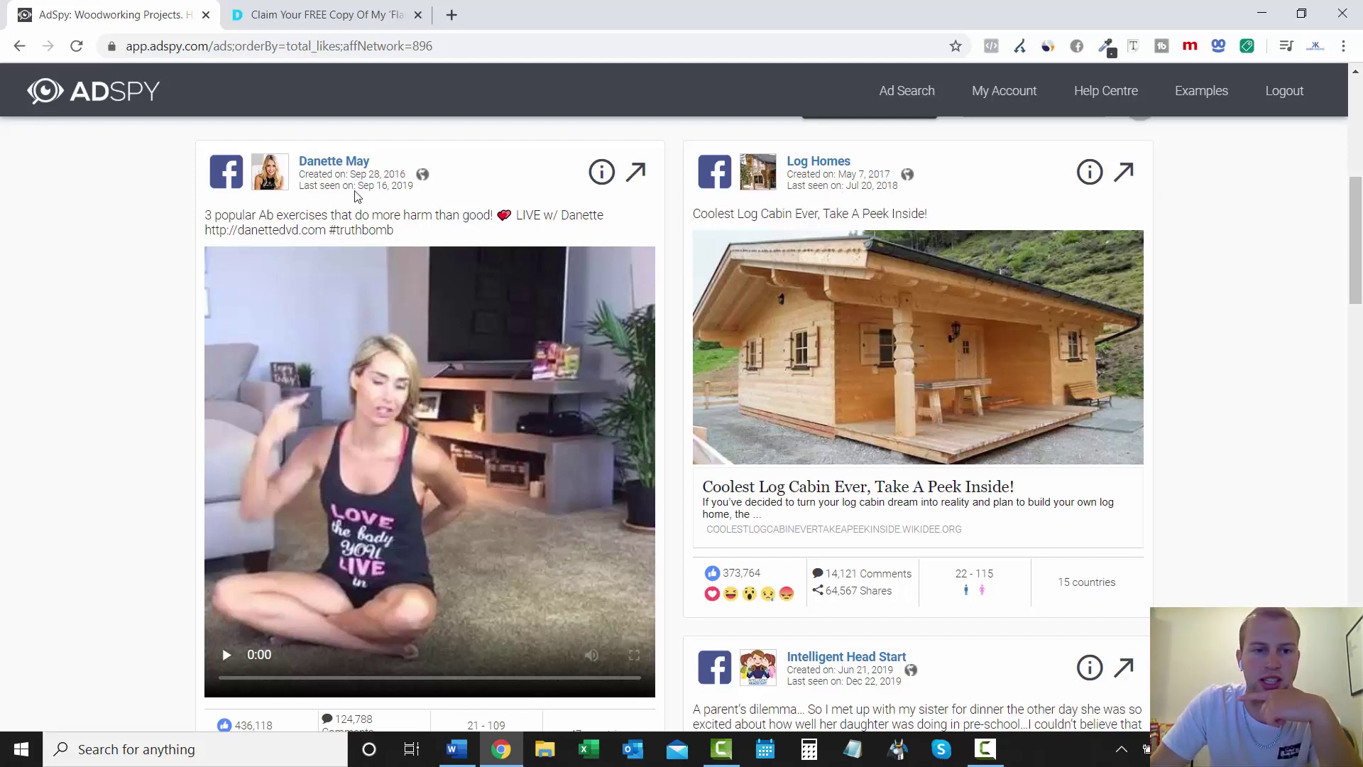
mouse_move(389, 185)
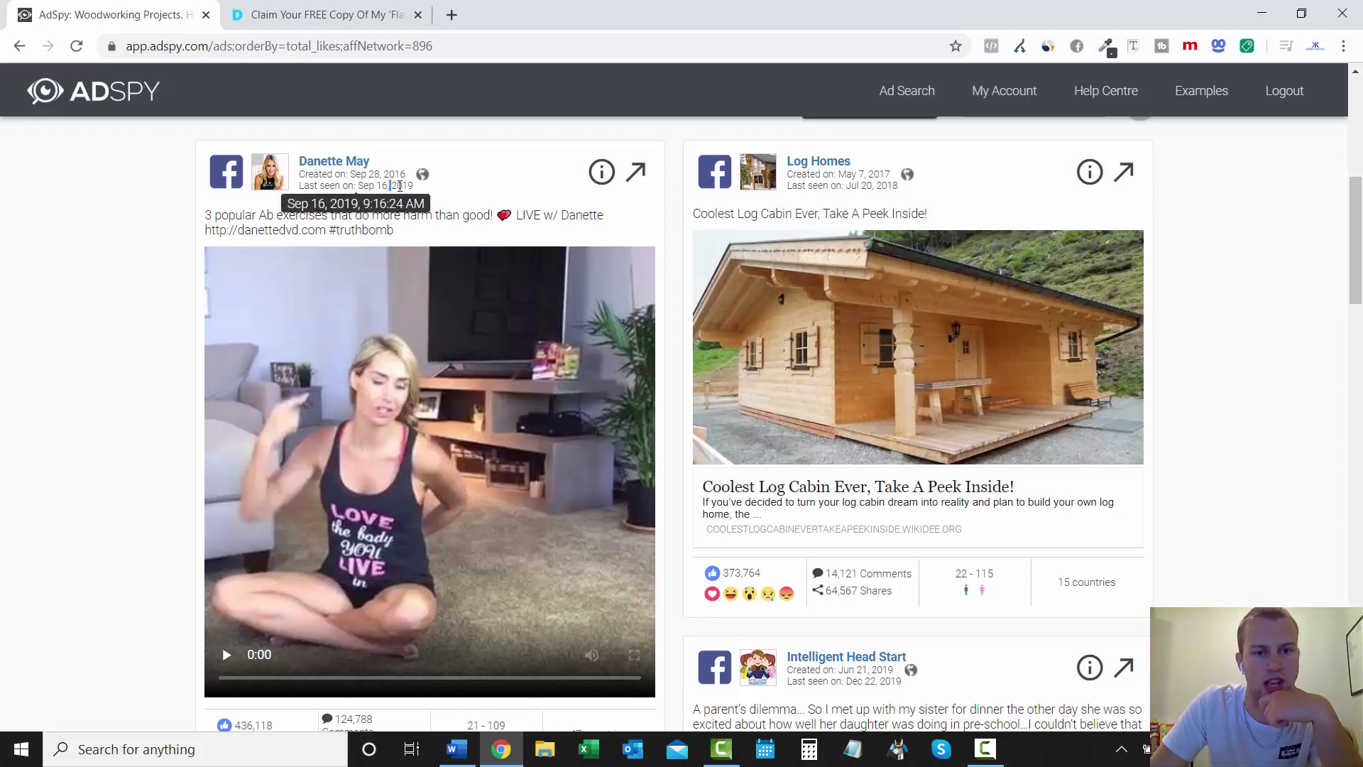
scroll(405, 186, "down", 3)
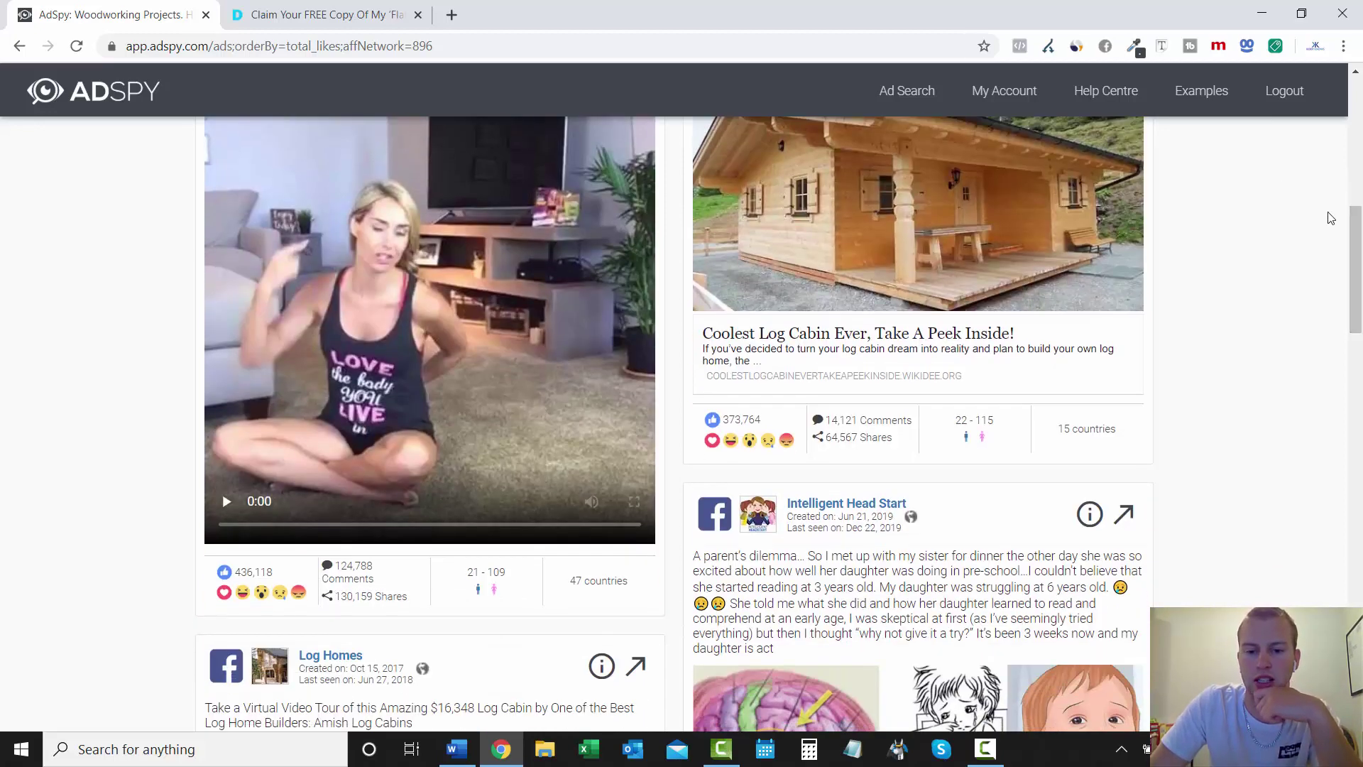
scroll(1358, 323, "down", 7)
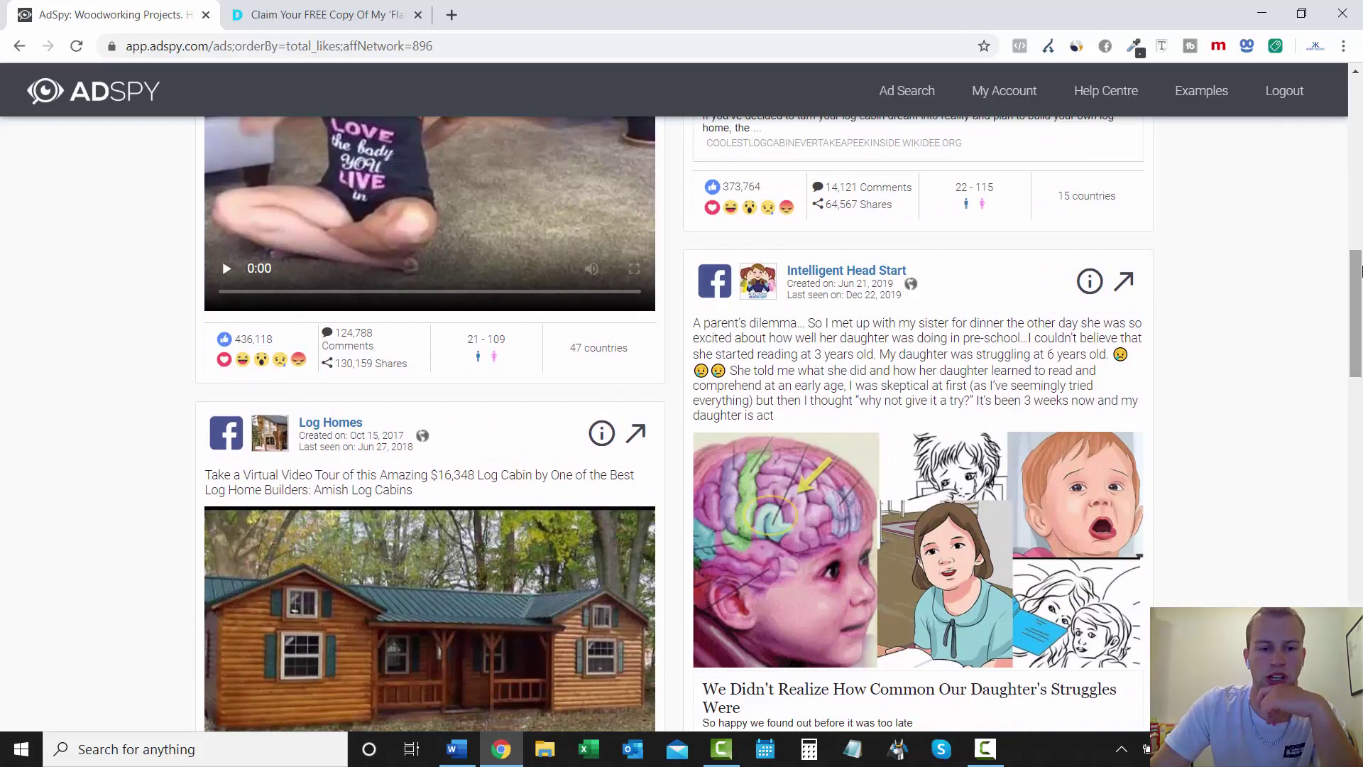
scroll(1358, 323, "down", 10)
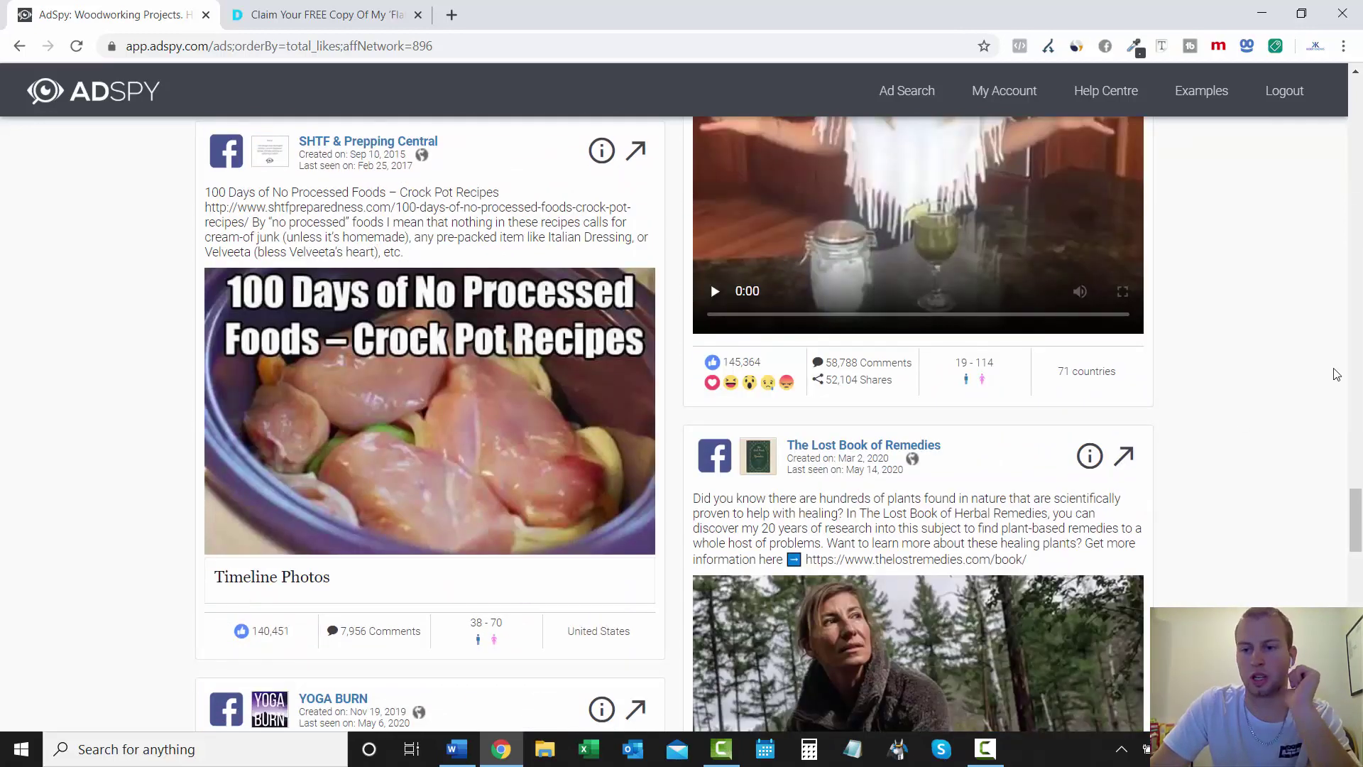
scroll(909, 304, "down", 2)
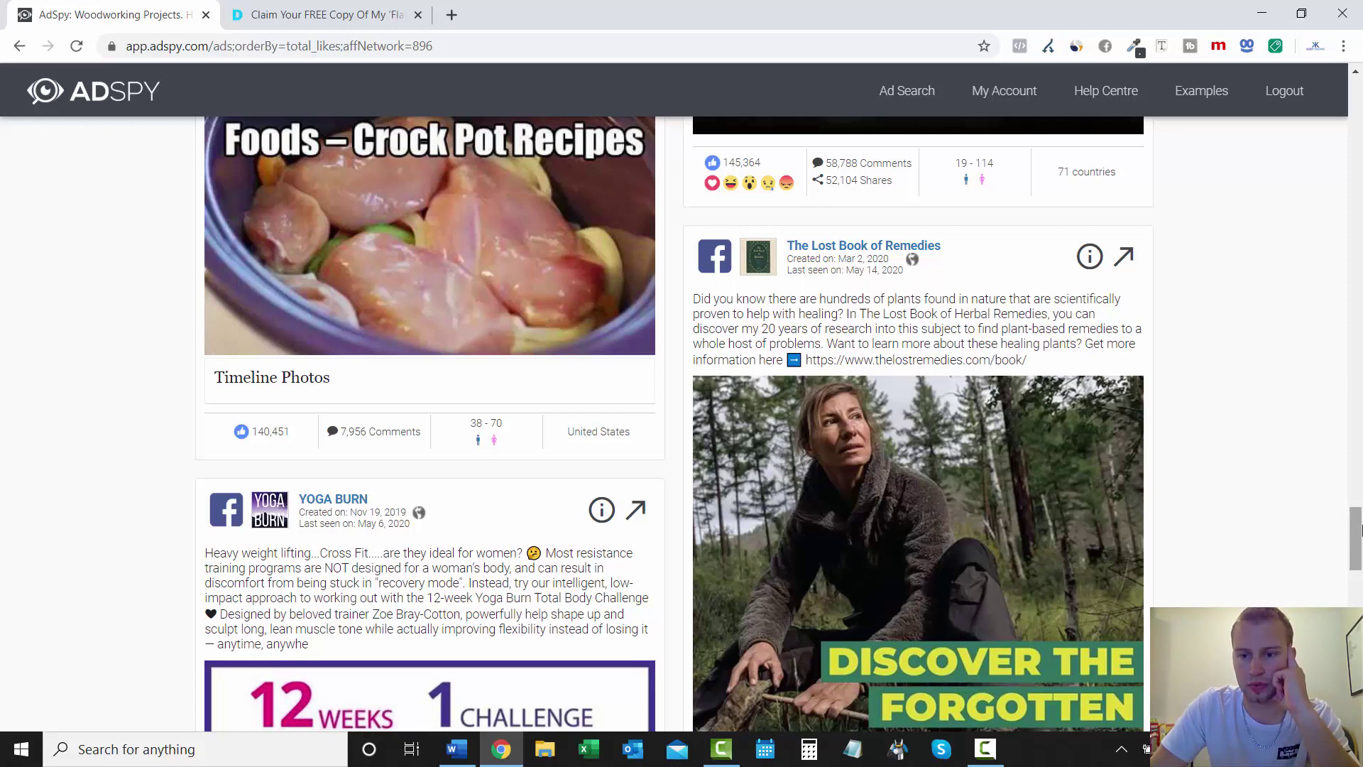
mouse_move(1357, 531)
left_mouse_down()
mouse_move(1359, 567)
mouse_move(1359, 550)
left_mouse_up()
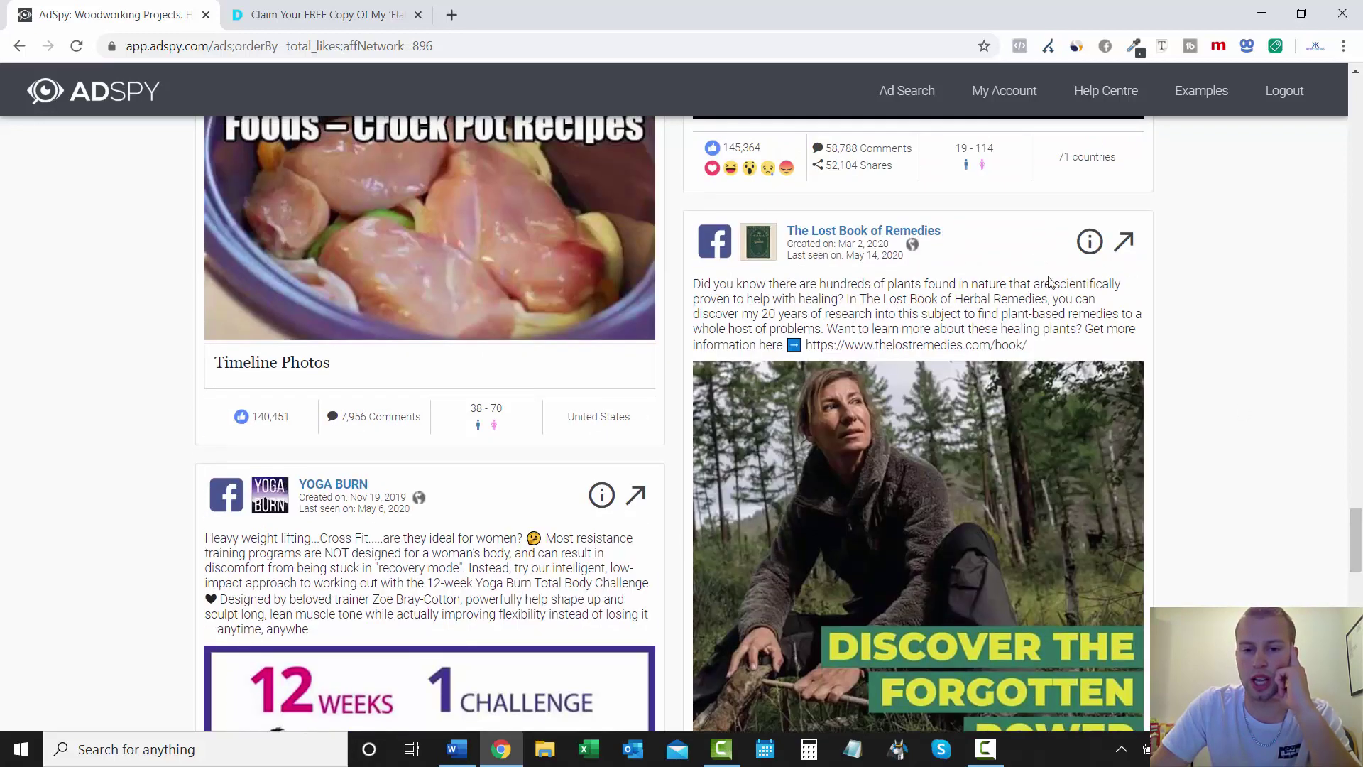
Open The Lost Book of Remedies ad's details, close the Flat Belly Fast tab, and select its sales link.
left_click(1119, 244)
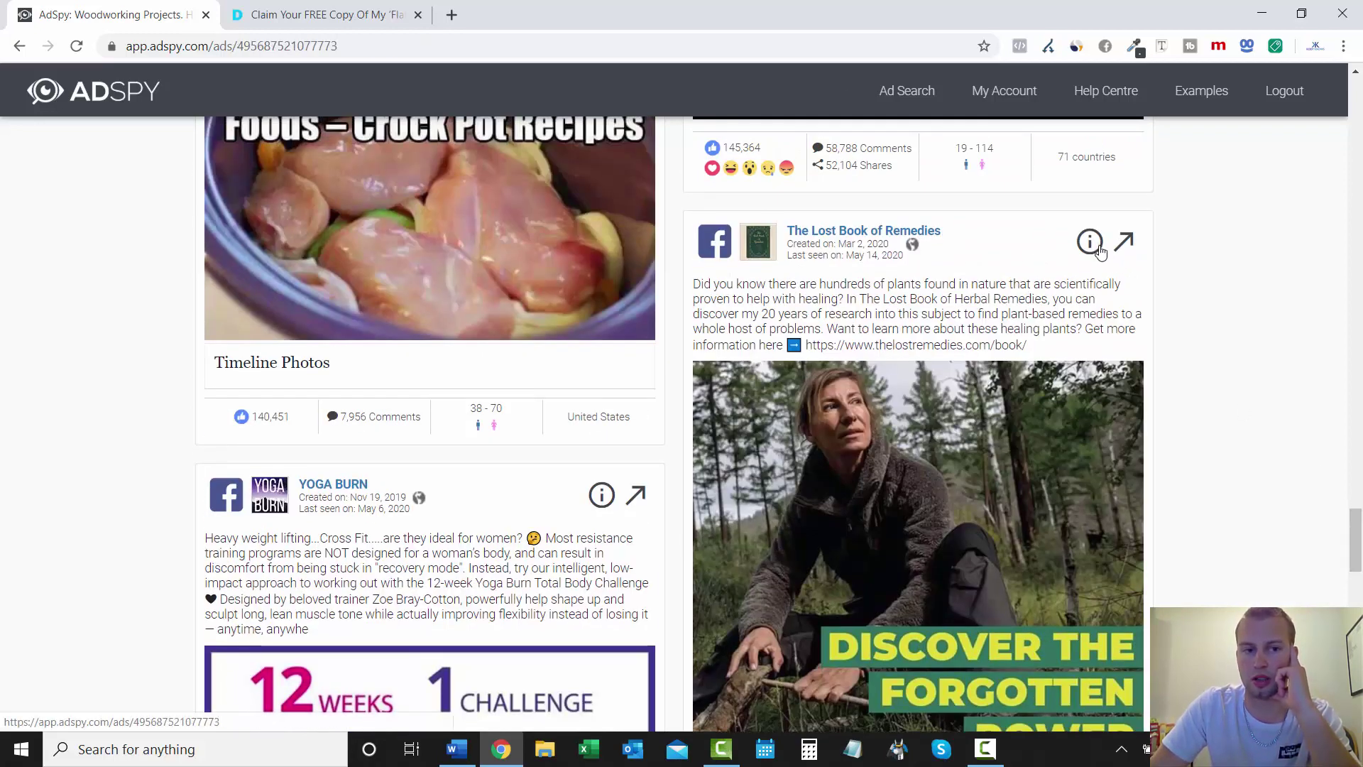
left_click(417, 14)
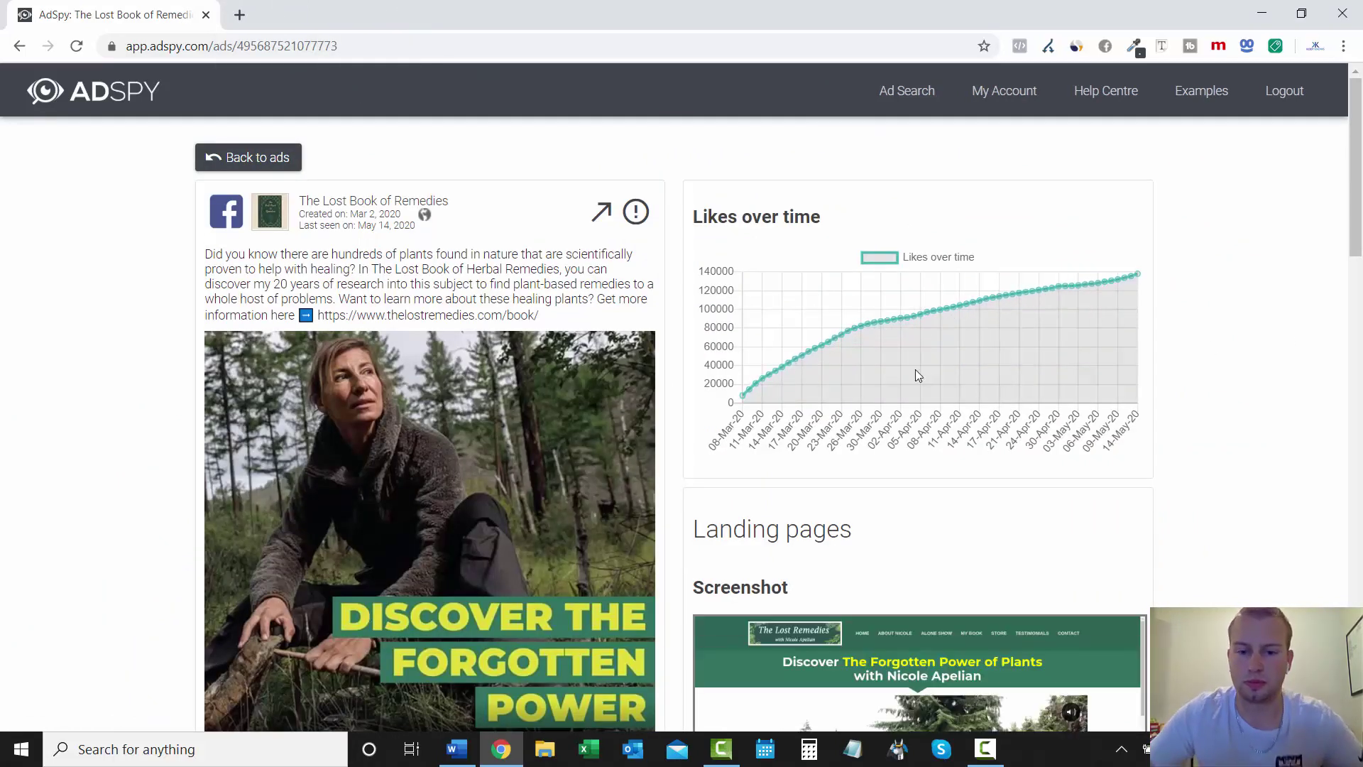
mouse_move(744, 396)
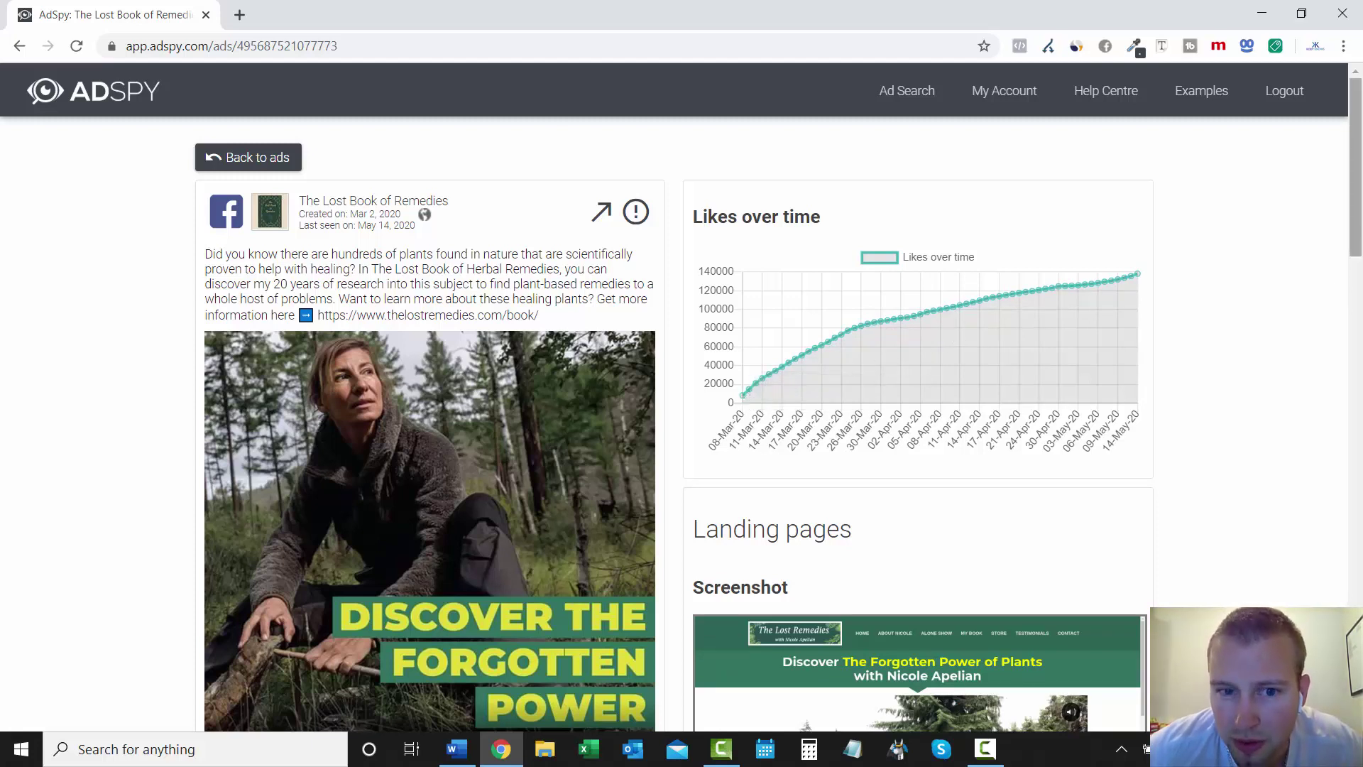
left_click_drag(1355, 229, 1360, 272)
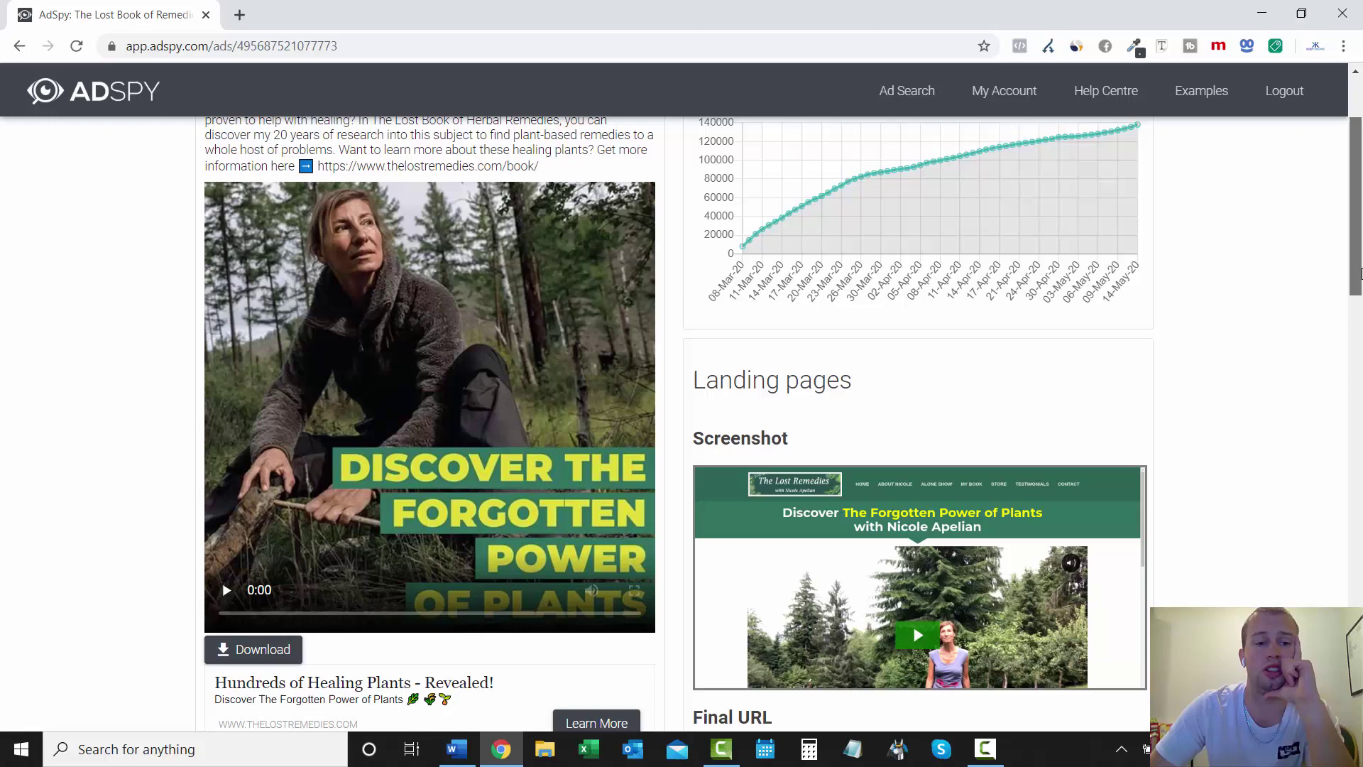
left_click_drag(1360, 273, 1360, 245)
left_click_drag(541, 268, 319, 272)
right_click(319, 273)
Open thelostremedies.com/book in a new tab, skip its video to the money-back guarantee, and skim down.
left_click(366, 301)
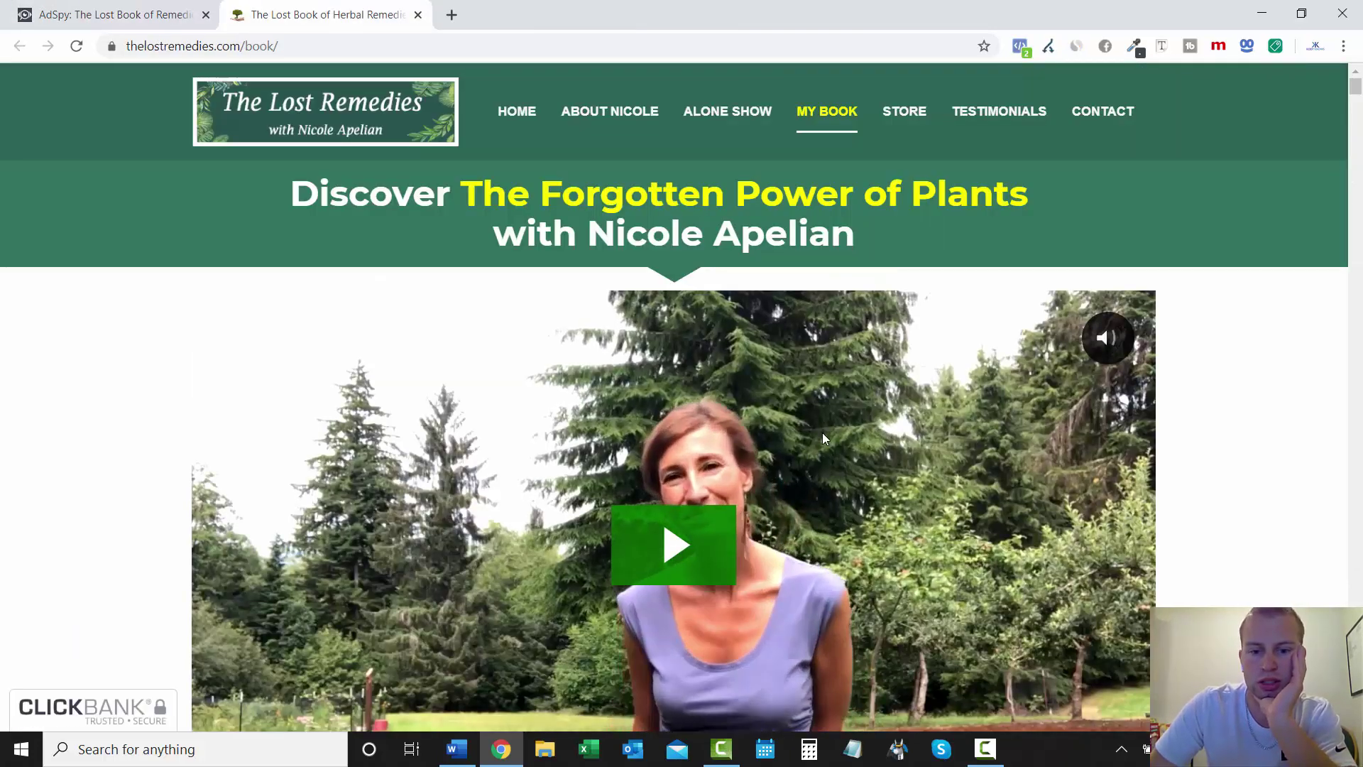
scroll(683, 513, "down", 1)
scroll(683, 513, "down", 1)
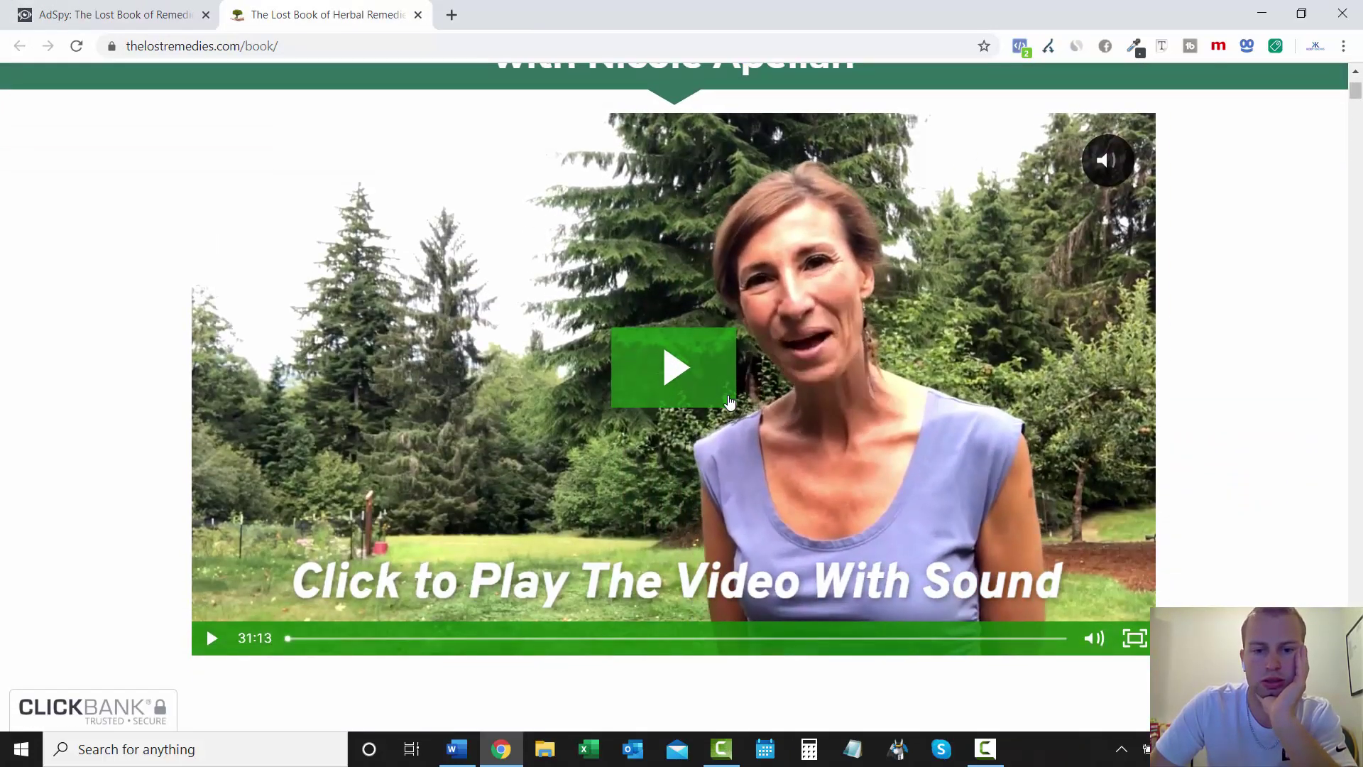
left_click(729, 401)
key("XF86AudioLowerVolume")
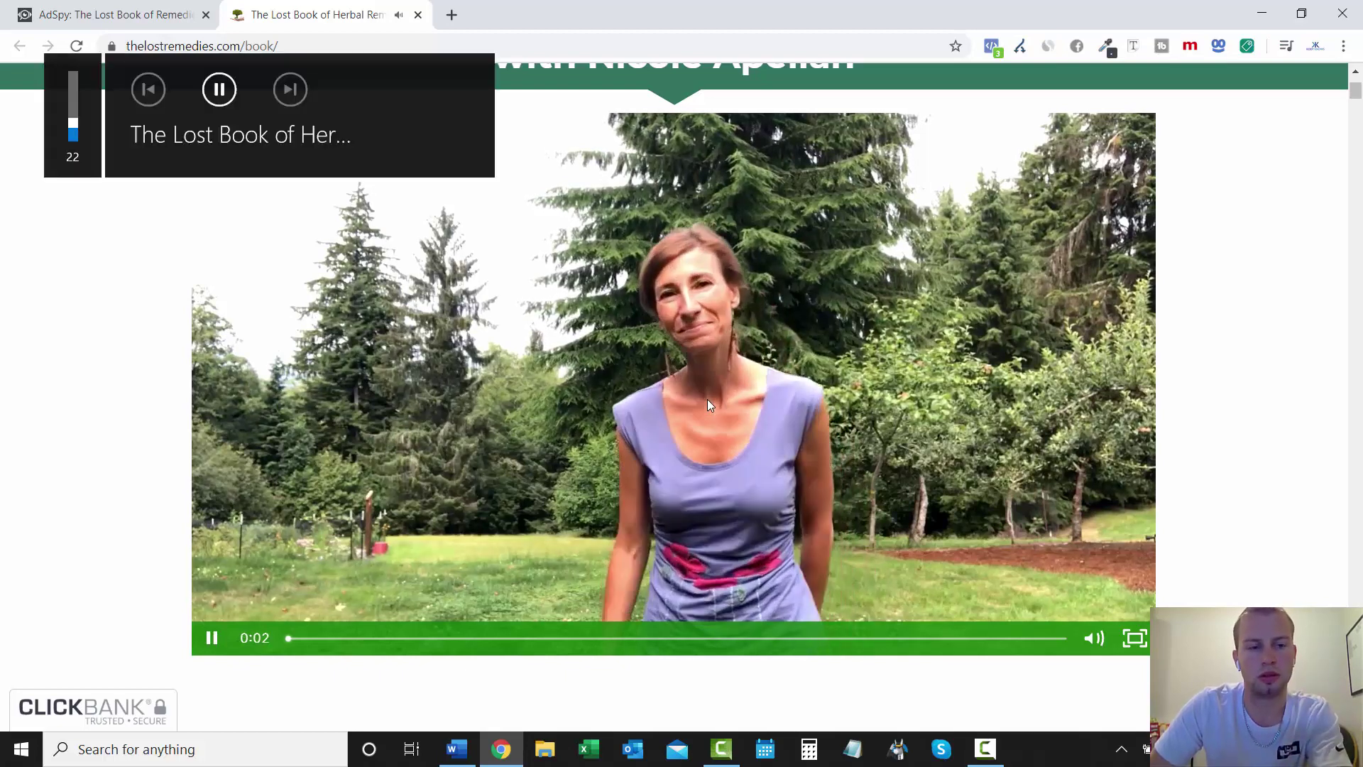
key("XF86AudioRaiseVolume")
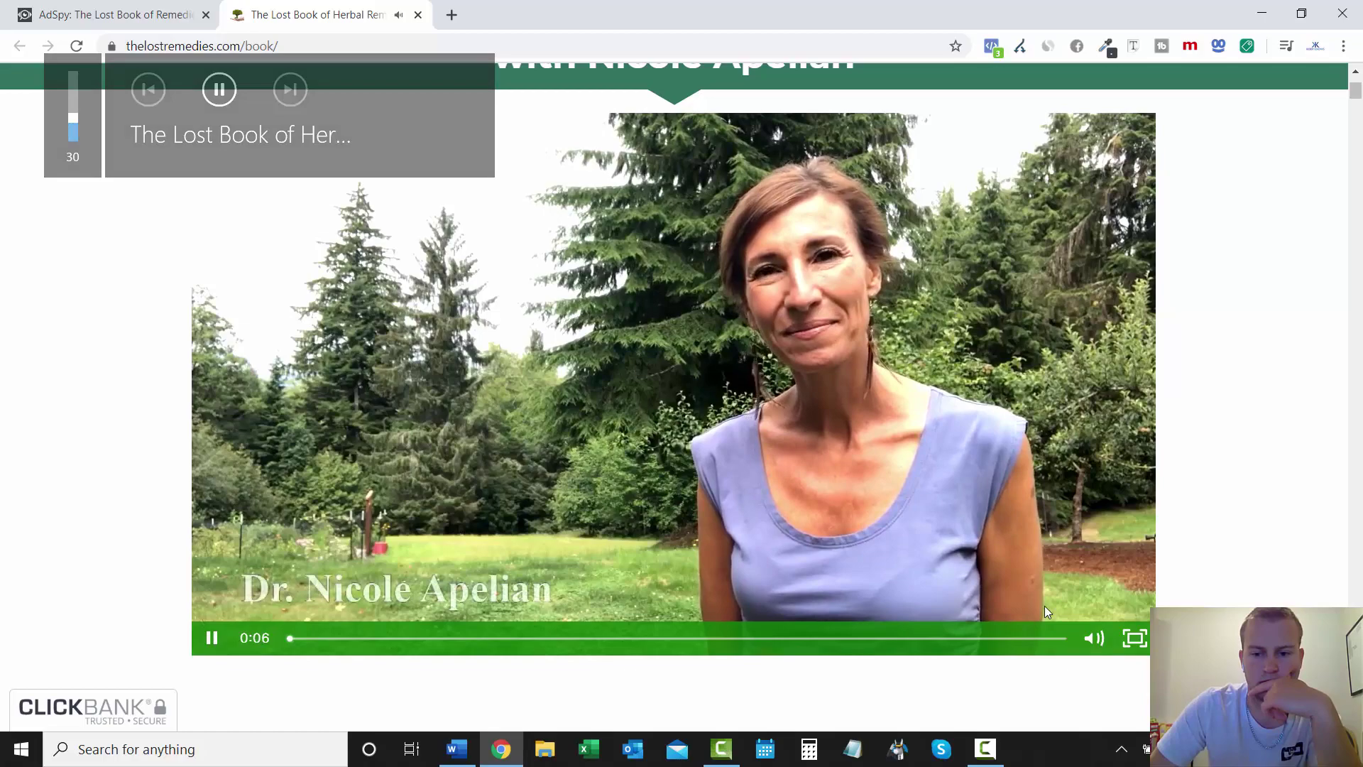
left_click(1046, 639)
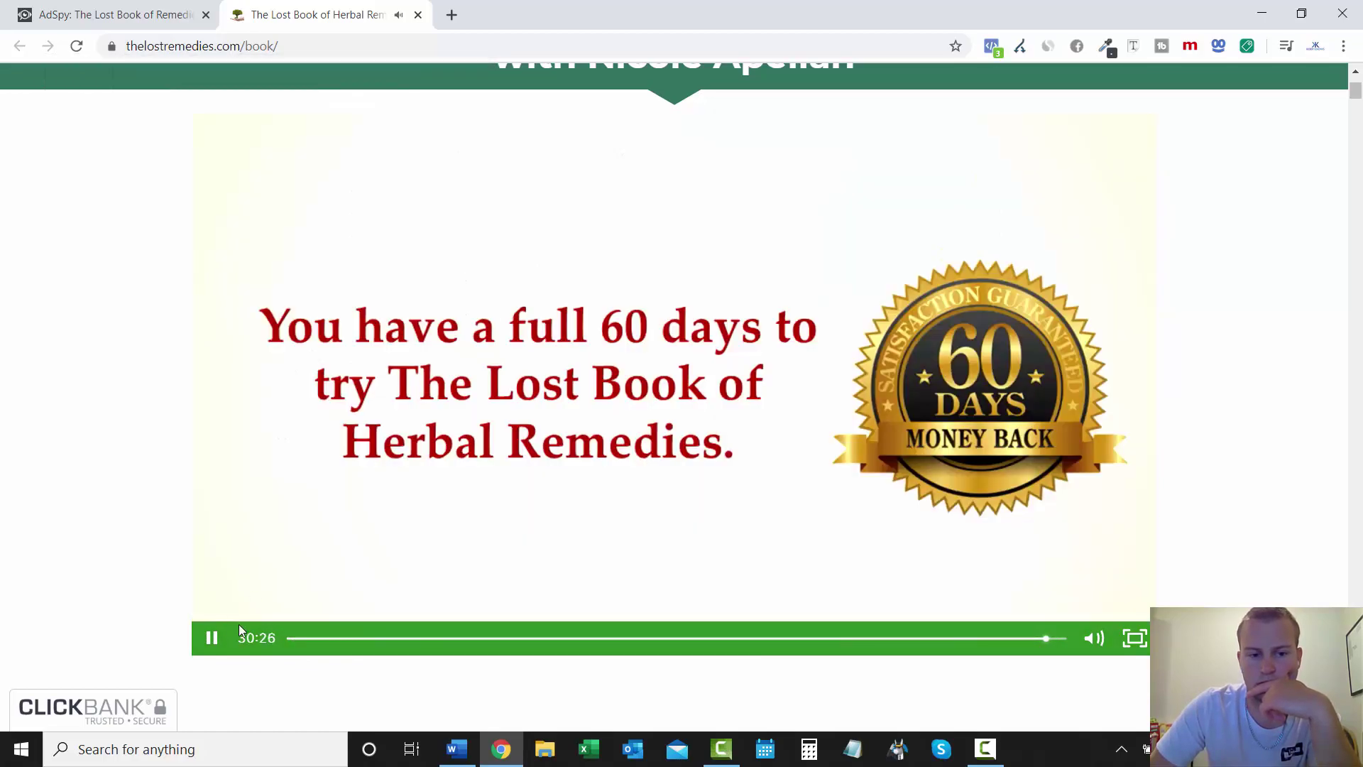
left_click(1357, 561)
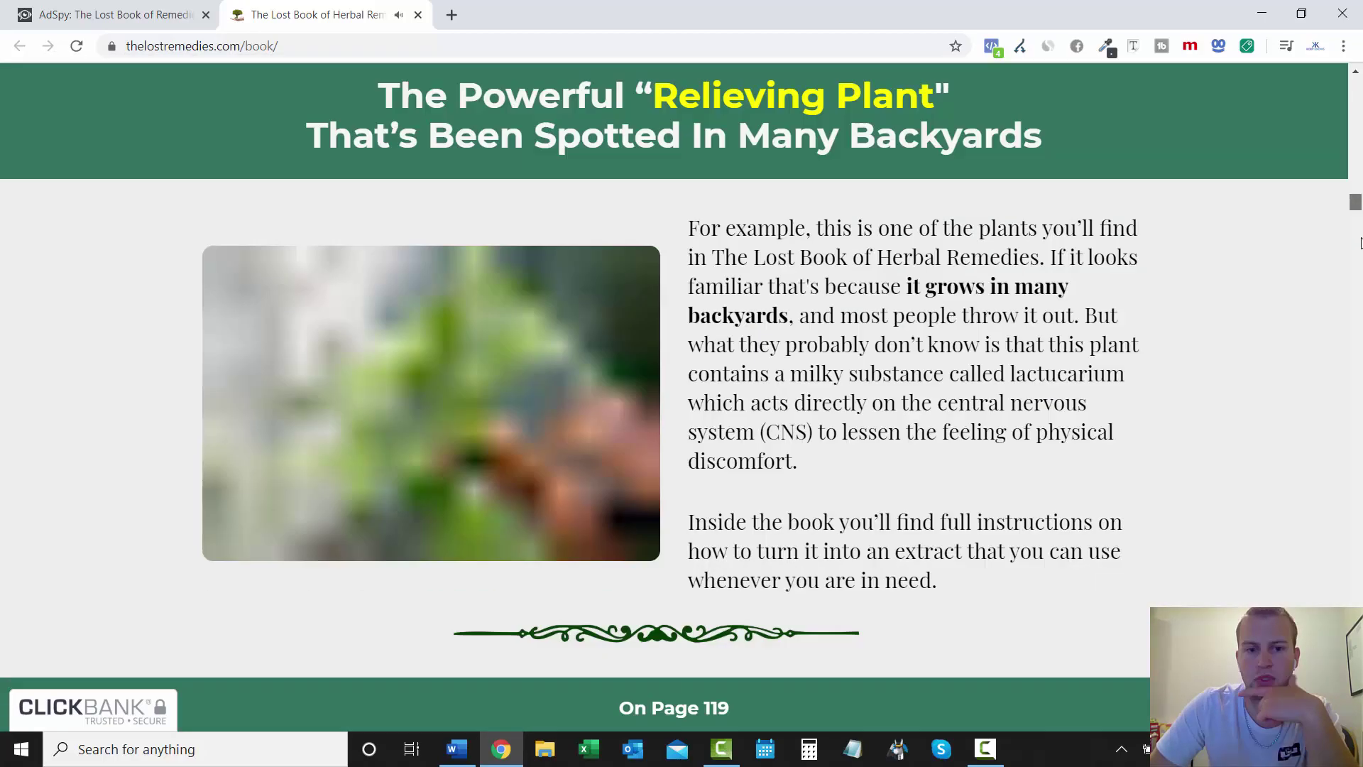
left_click_drag(1355, 527, 1348, 71)
Return to The Lost Book of Remedies ad and play its video preview, pausing at 0:05.
left_click(106, 15)
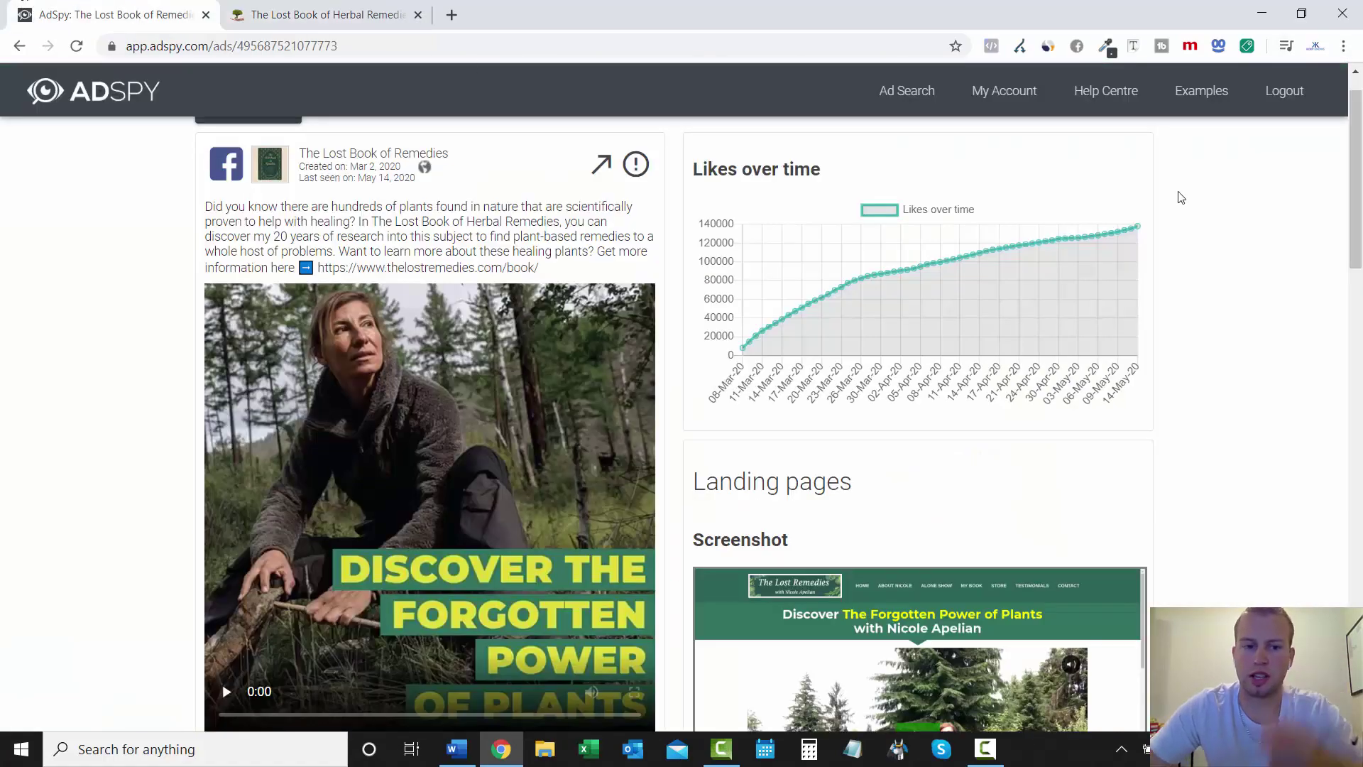
scroll(97, 259, "down", 4)
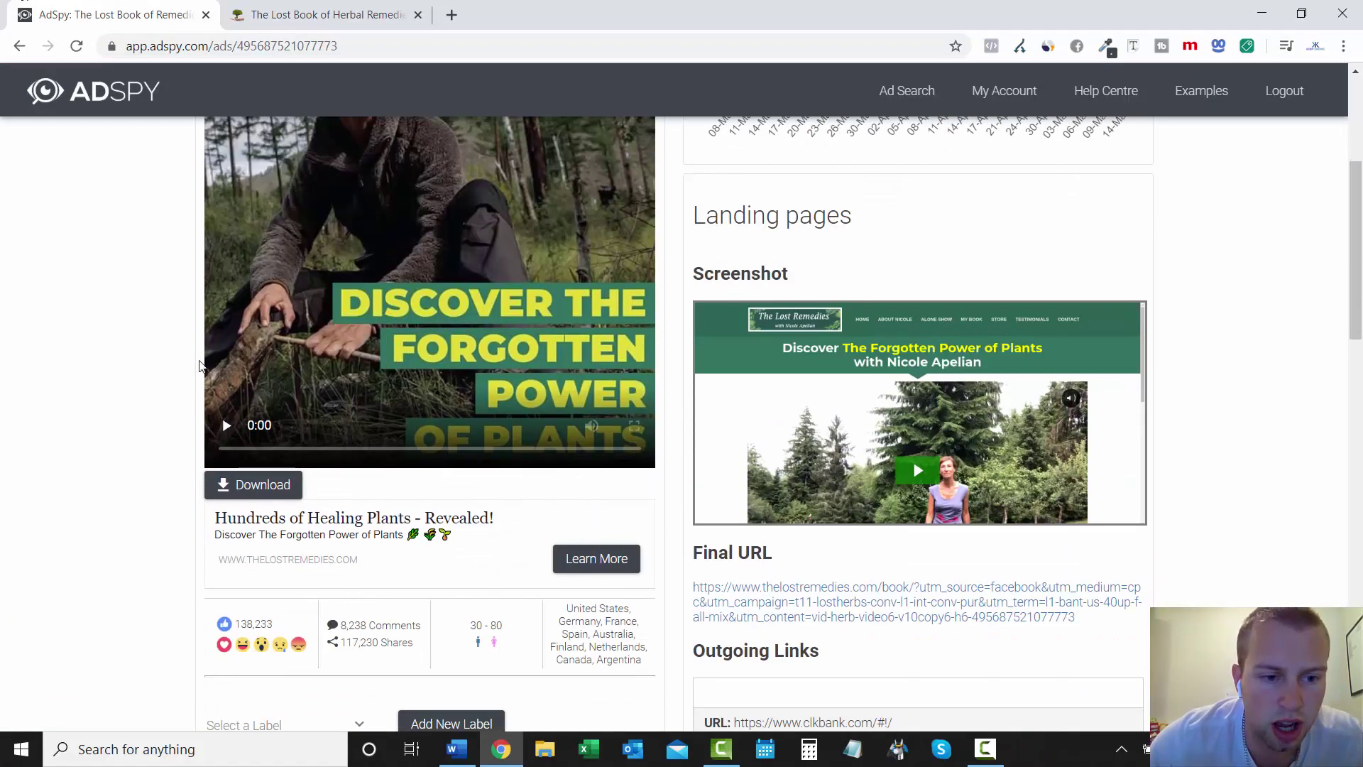
left_click(226, 426)
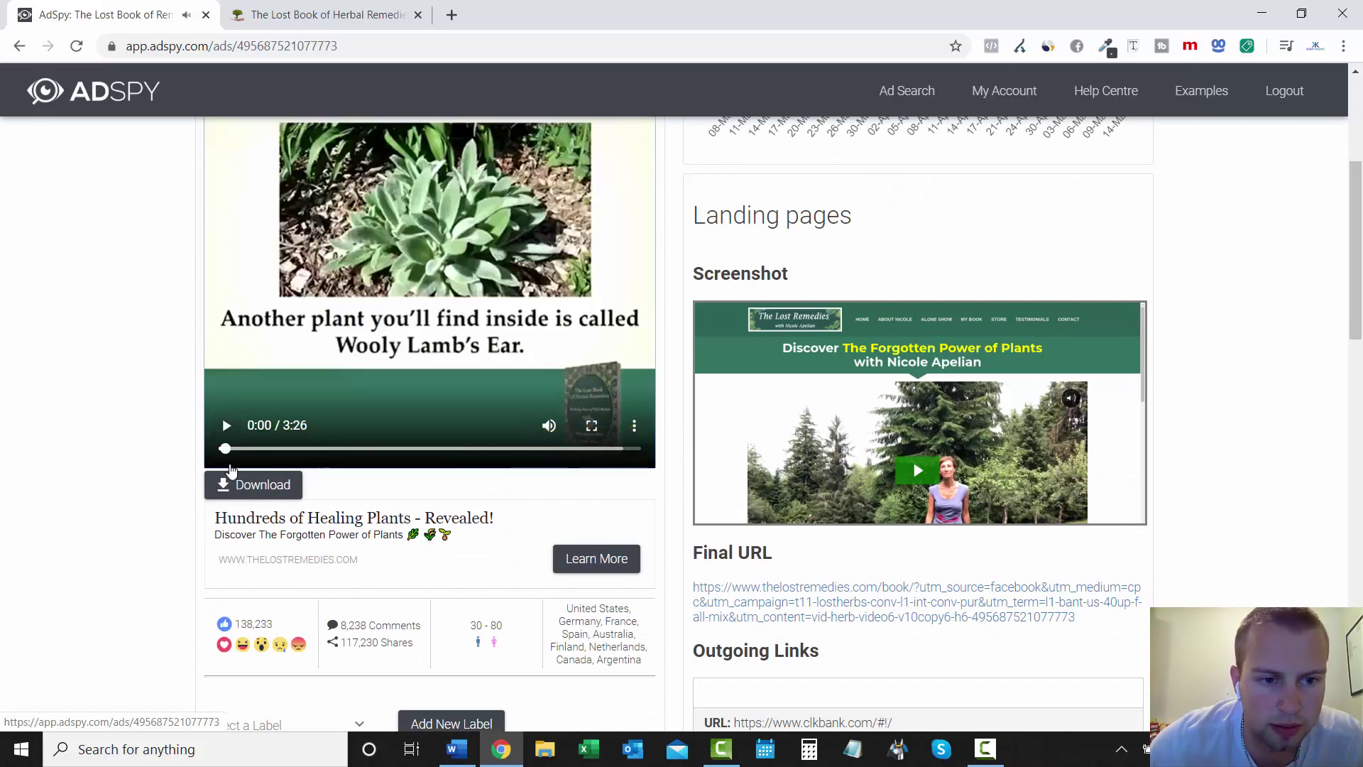
scroll(8, 452, "up", 5)
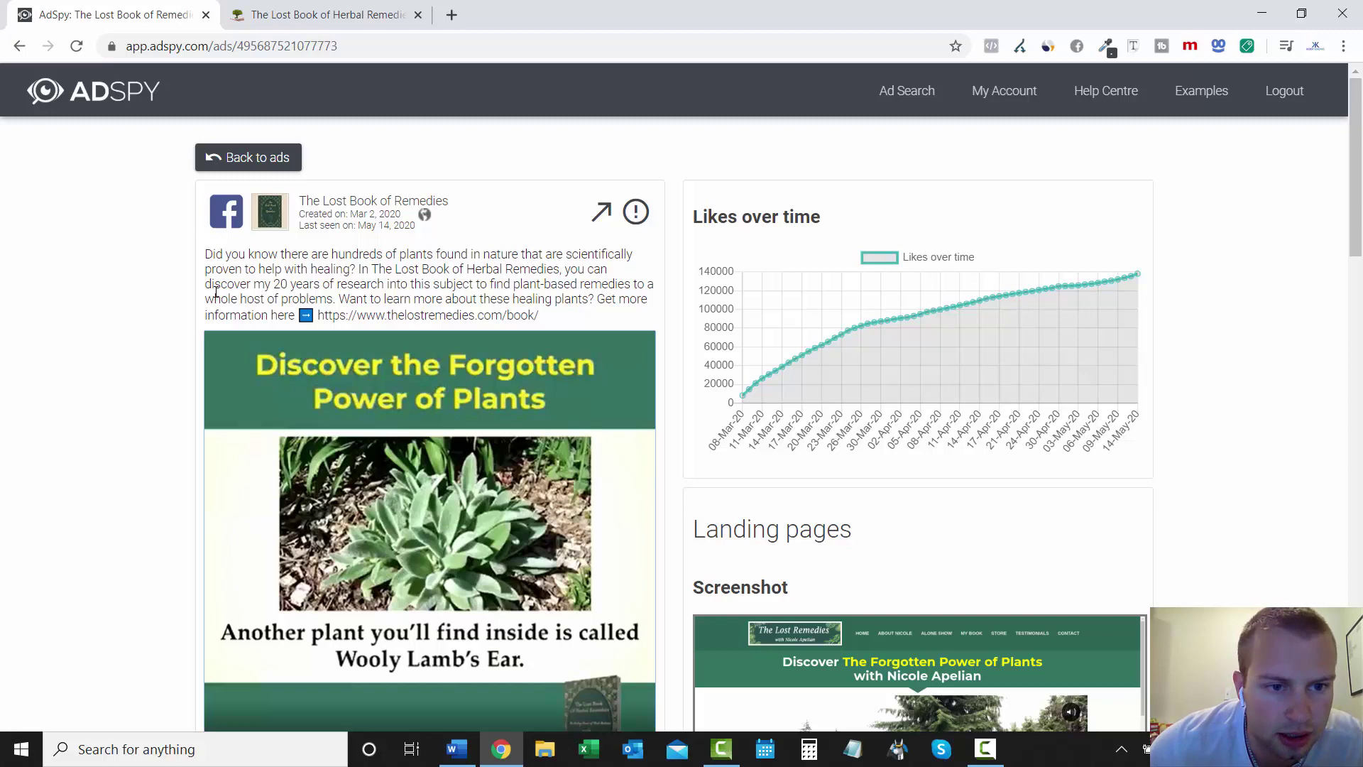
scroll(115, 341, "down", 4)
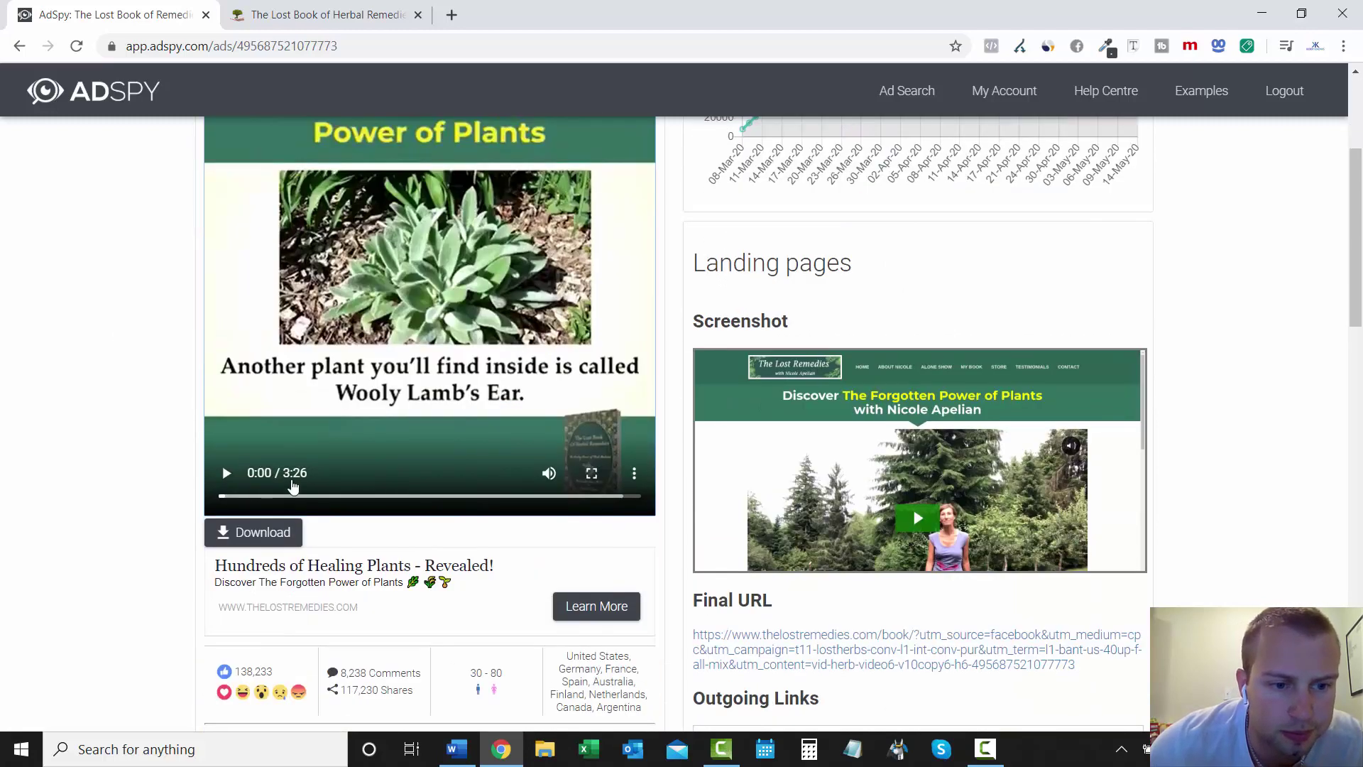
left_click(226, 475)
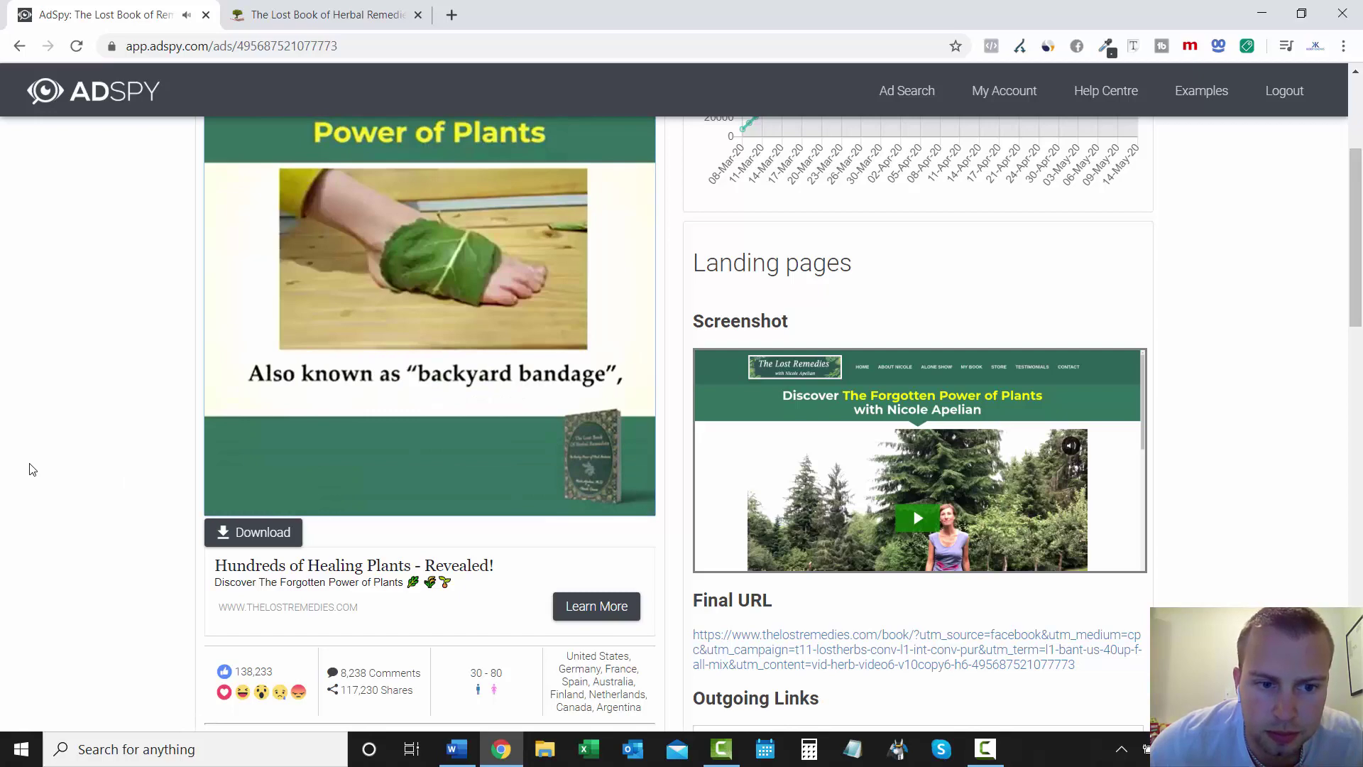
left_click(225, 476)
Scroll down to review the ad's final URL and outgoing links.
scroll(183, 425, "up", 4)
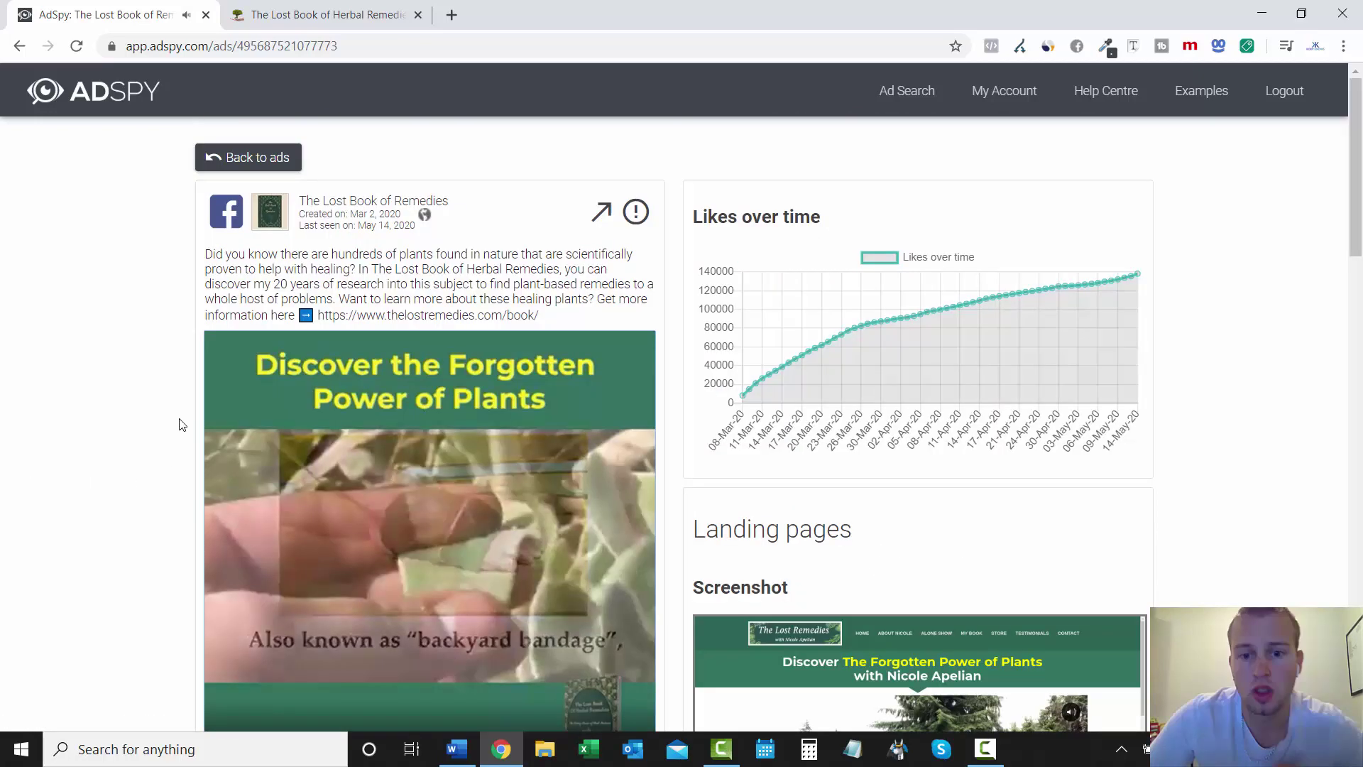
scroll(160, 415, "down", 4)
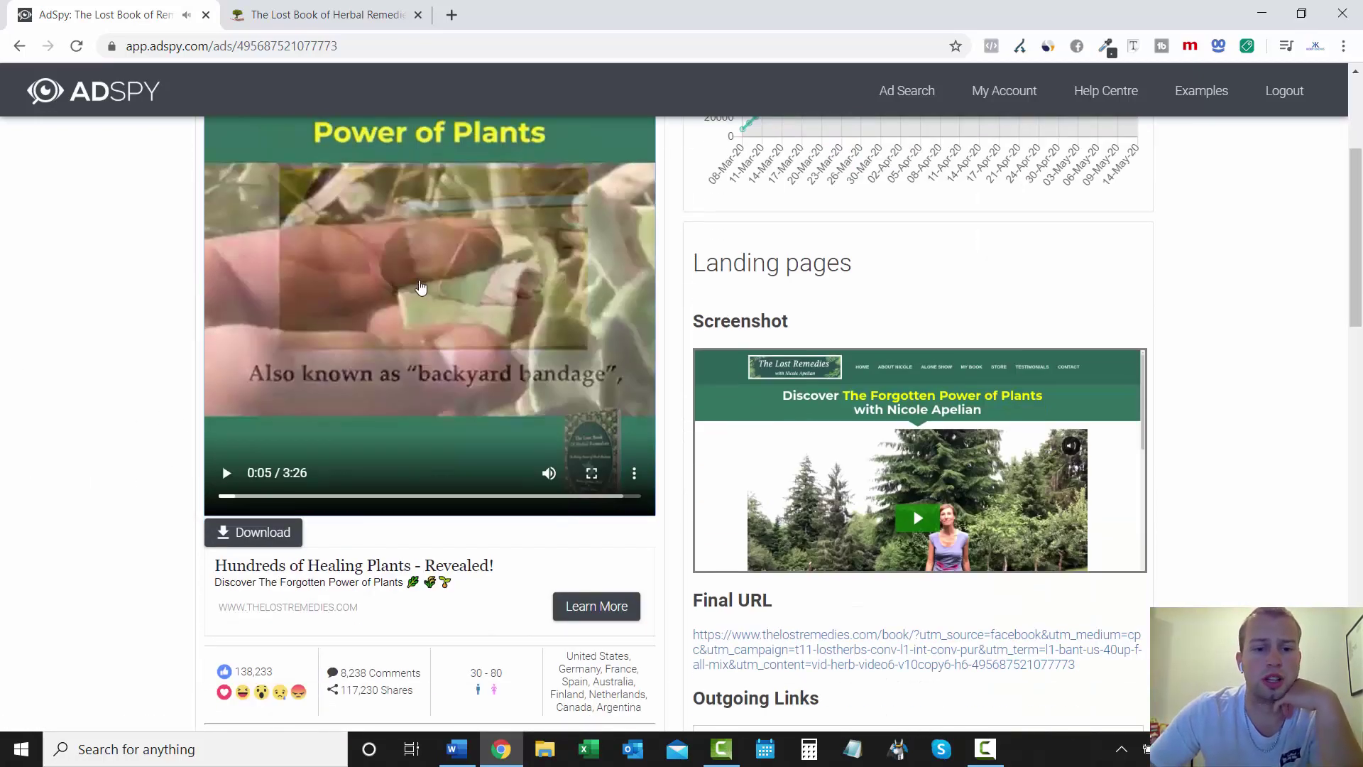
scroll(420, 286, "down", 4)
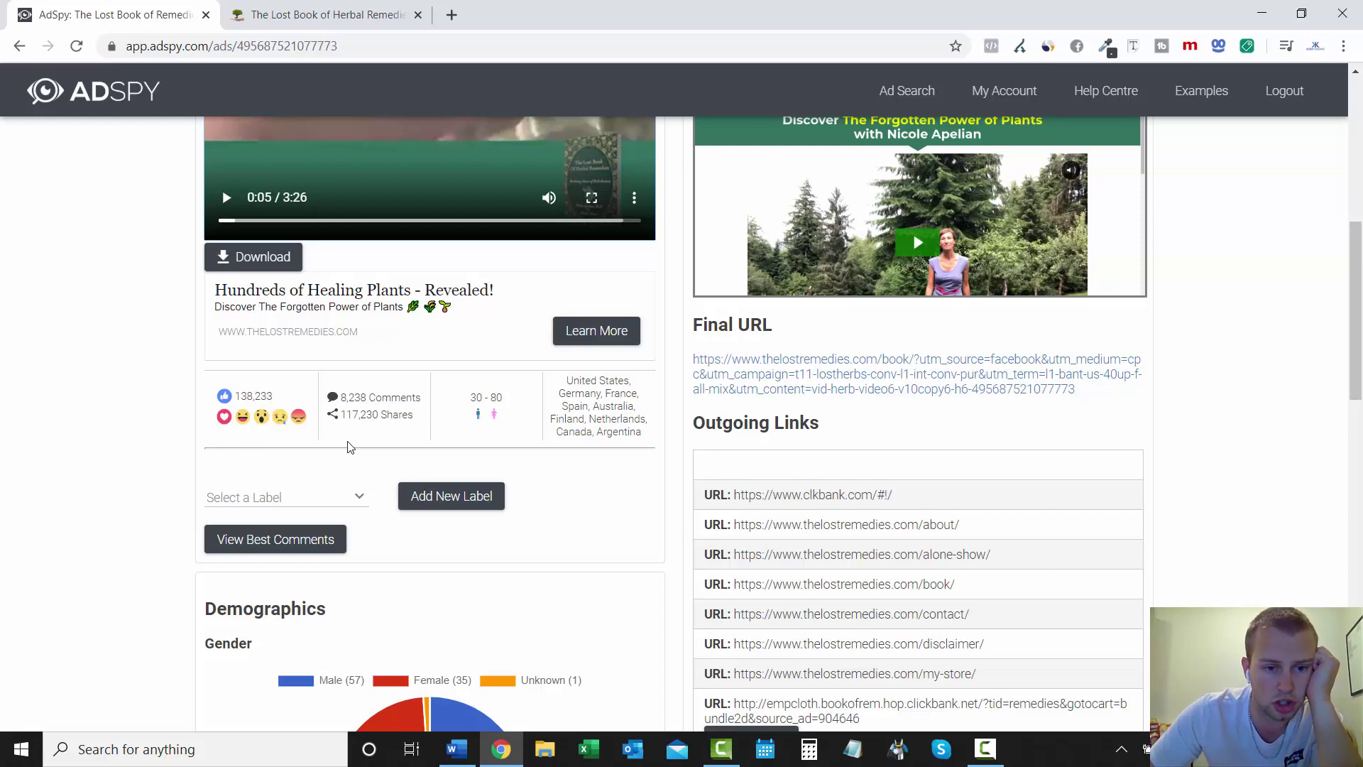
scroll(158, 436, "down", 3)
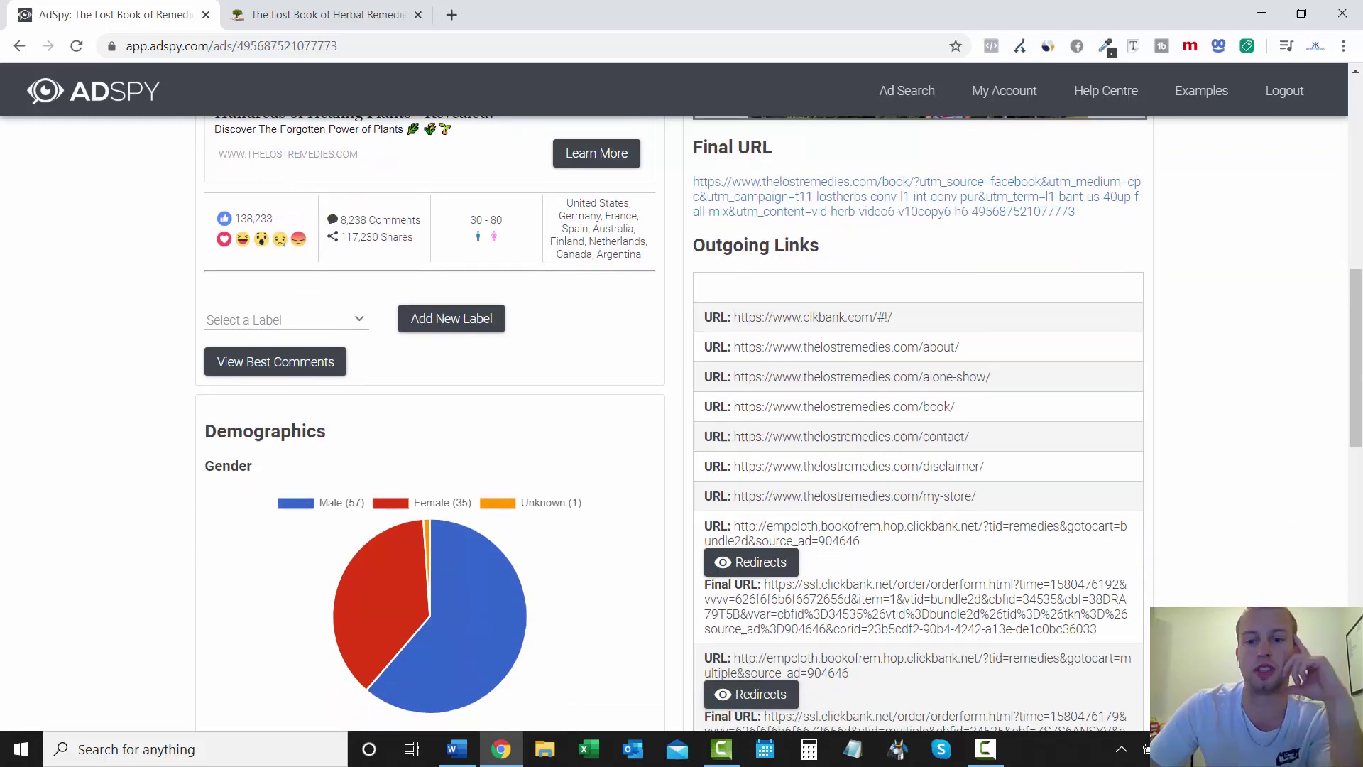
Scroll through the ad's gender, country and age demographics.
left_click_drag(1359, 288, 1359, 351)
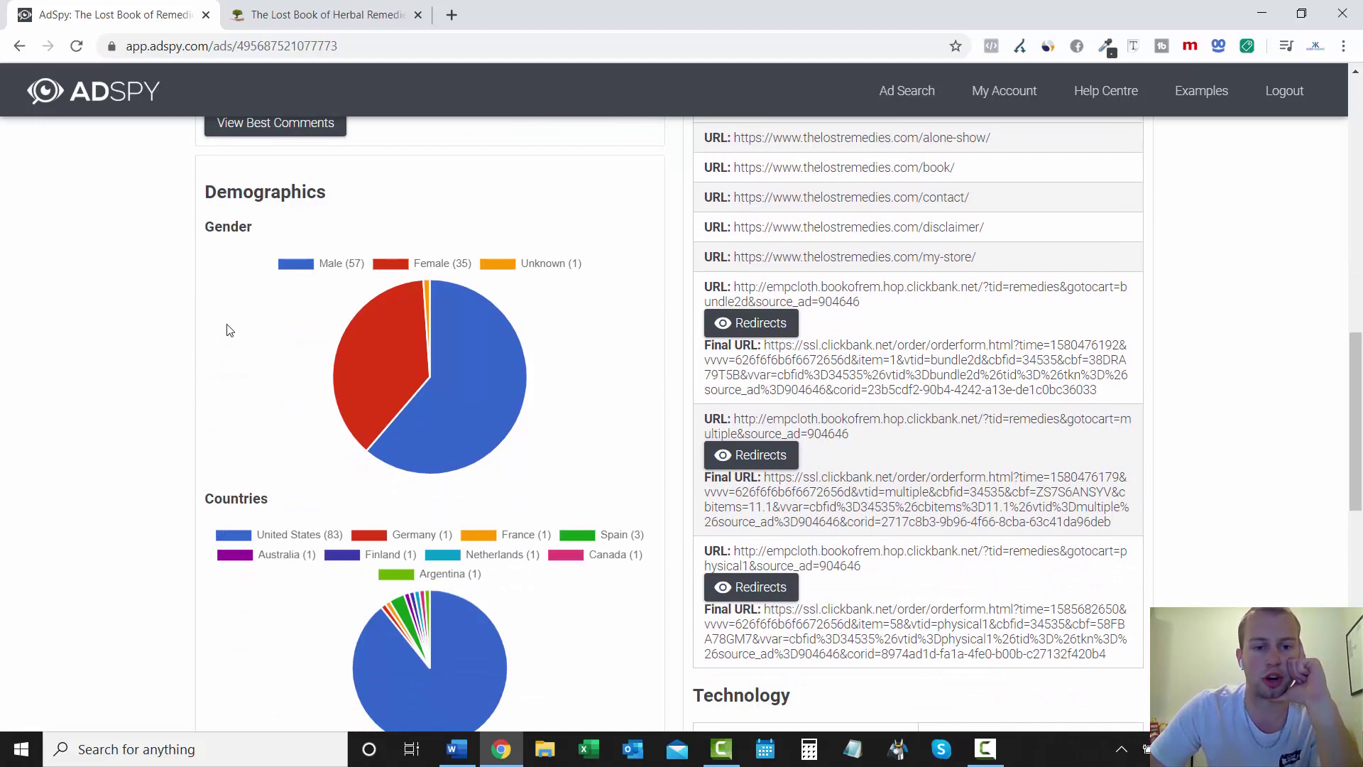
mouse_move(421, 390)
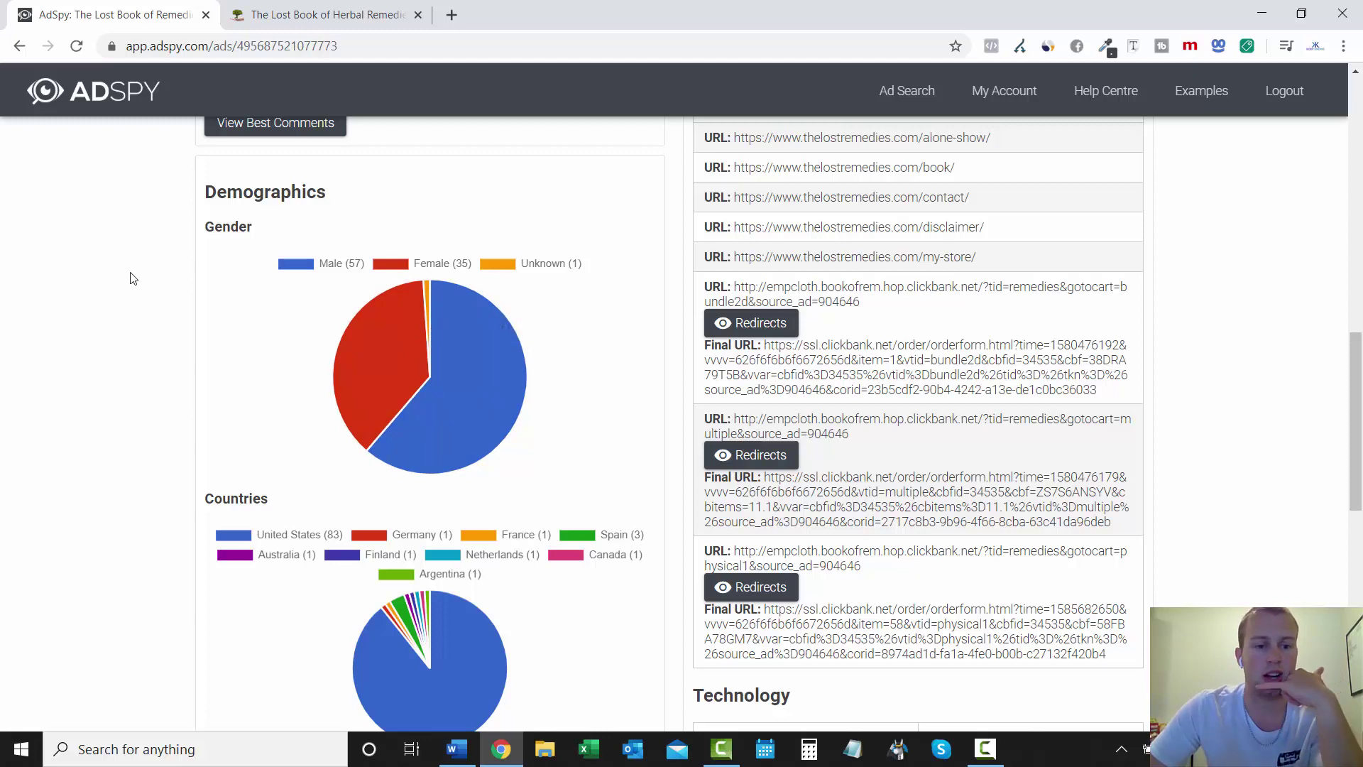
scroll(129, 278, "down", 4)
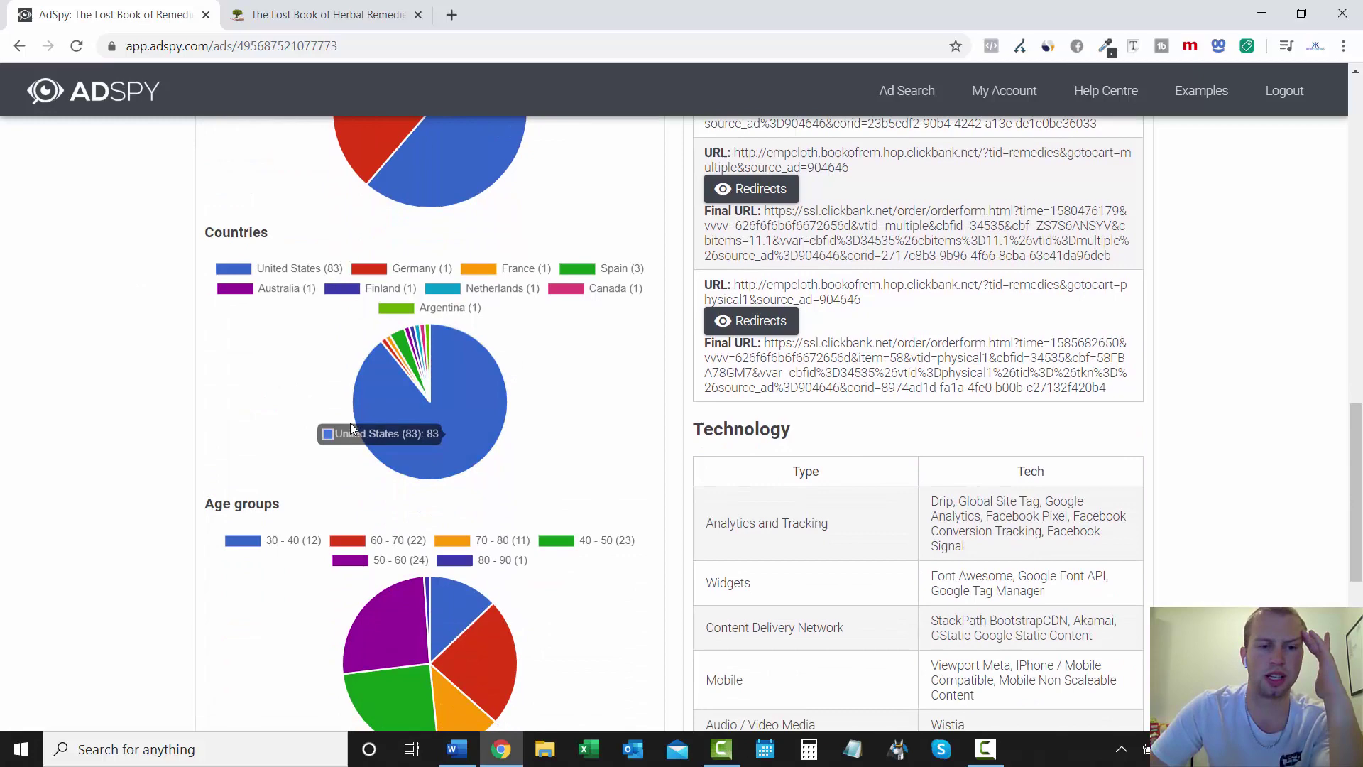
scroll(141, 387, "down", 3)
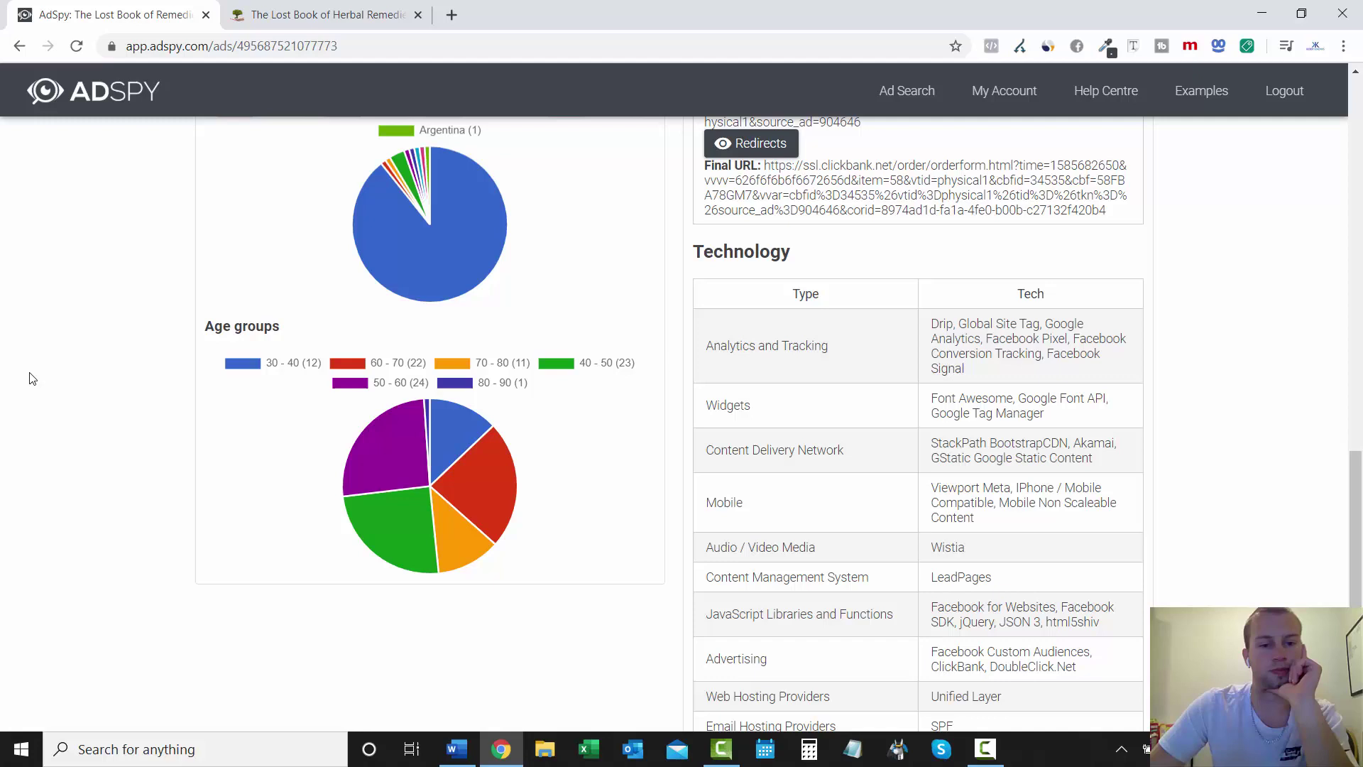
scroll(177, 454, "down", 2)
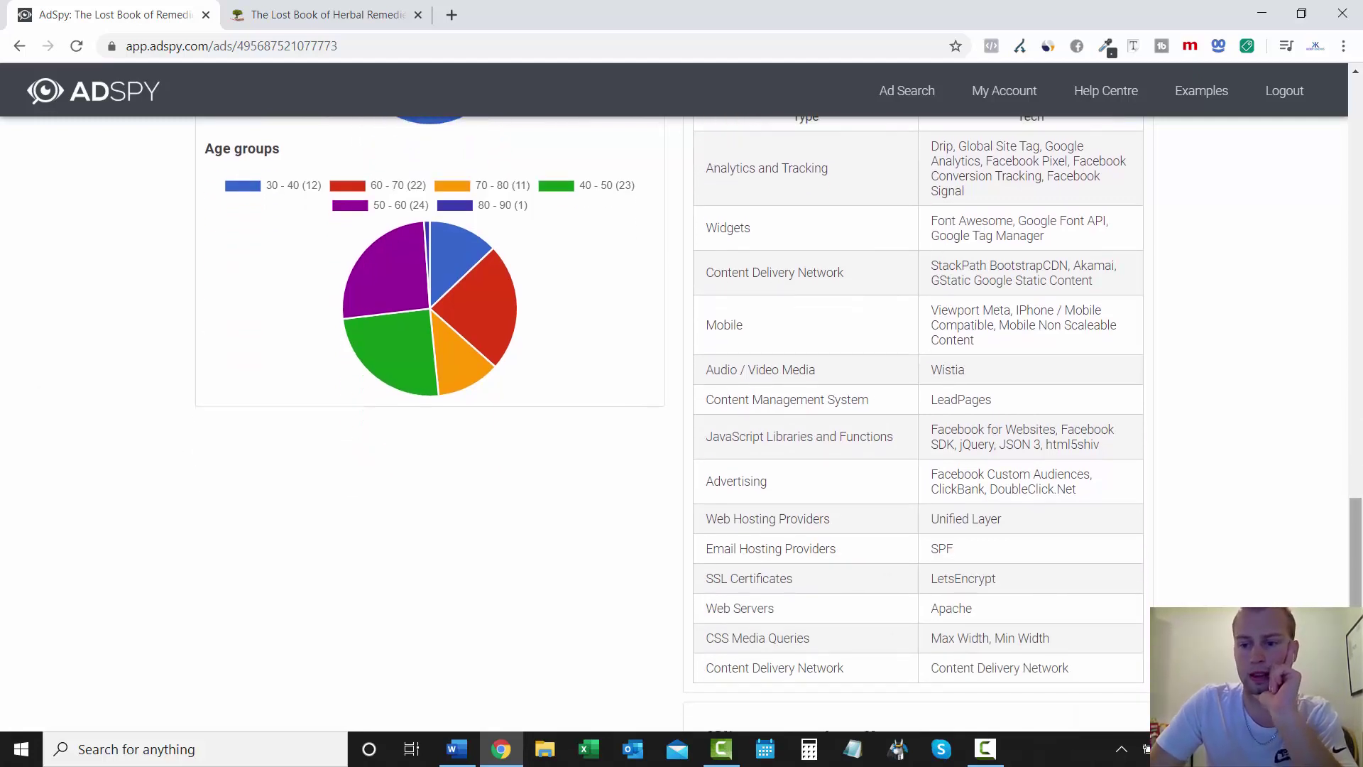
scroll(1361, 512, "up", 1)
Review the ad's technology stack, highlighting the LeadPages content management entry.
scroll(1361, 513, "down", 1)
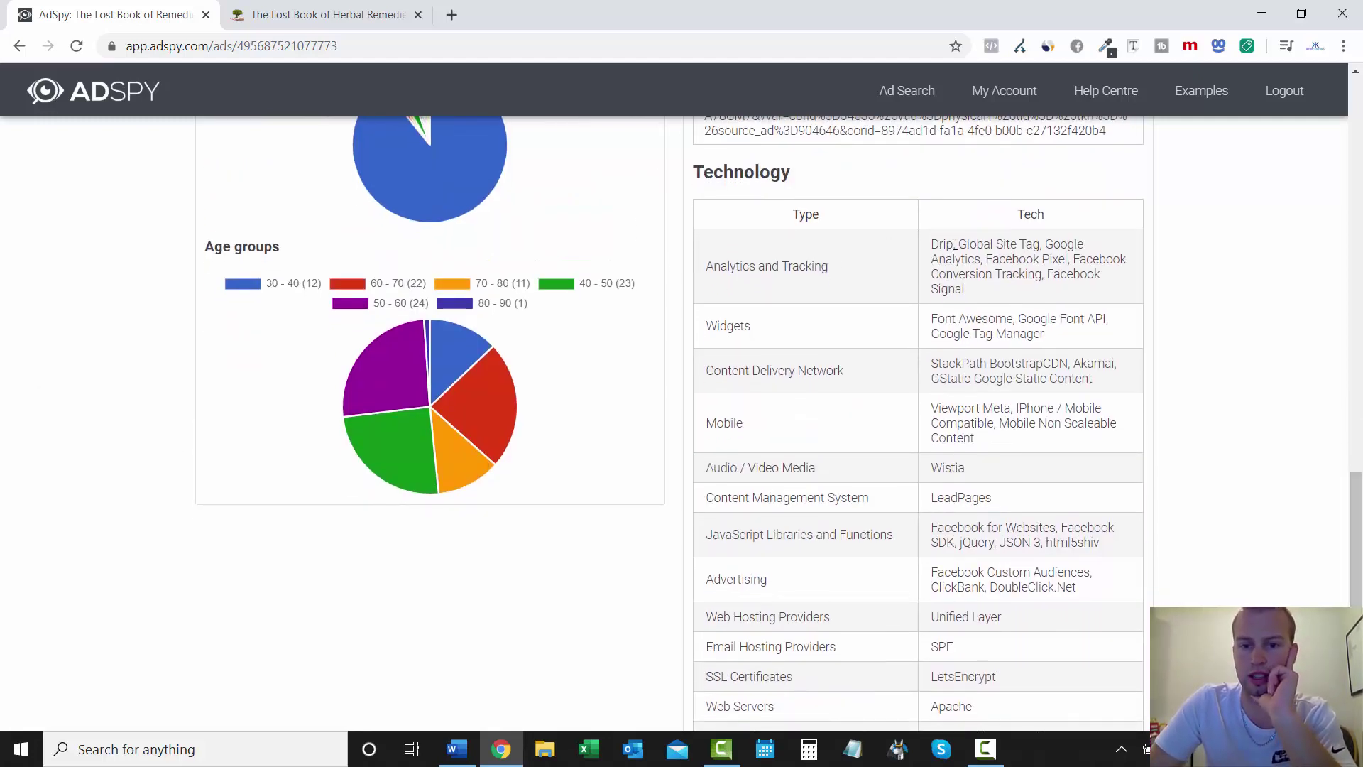
scroll(1359, 599, "down", 3)
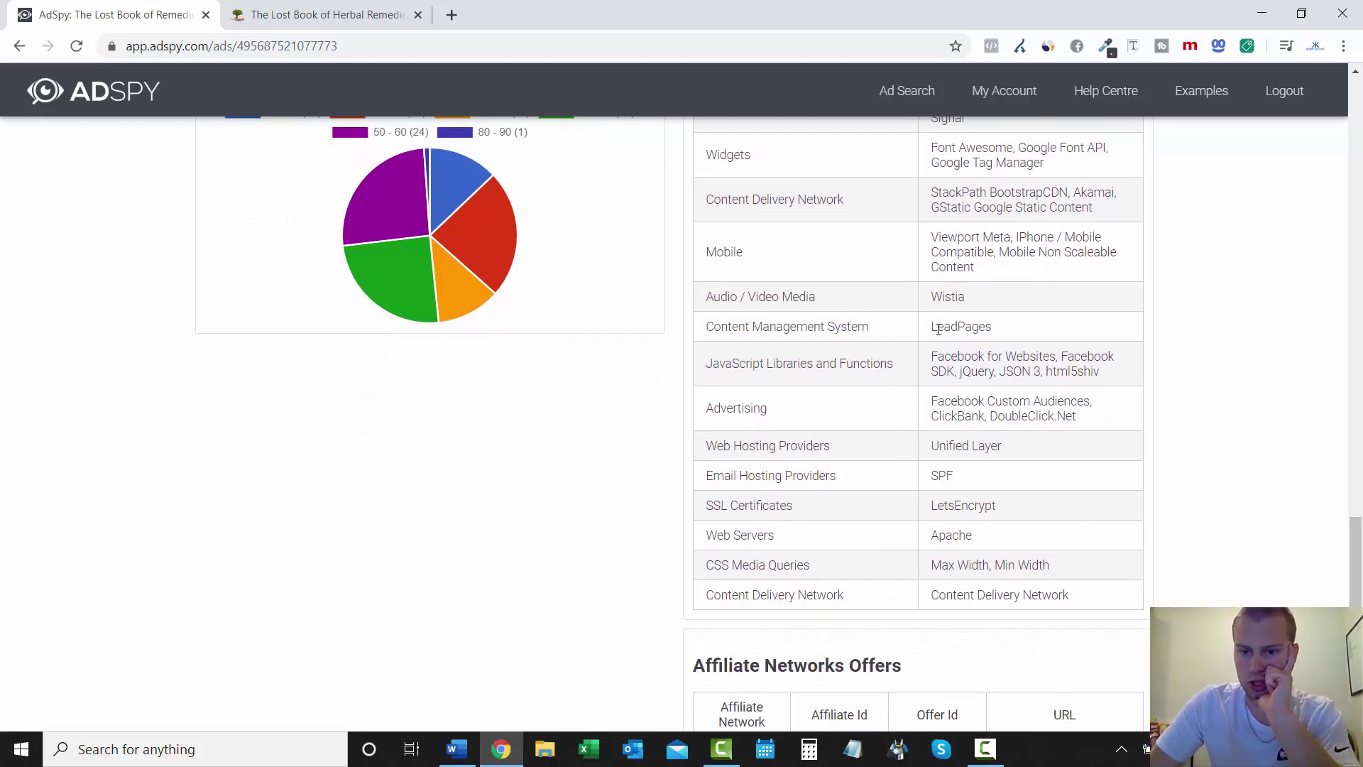
left_click_drag(939, 328, 999, 337)
left_click(1085, 346)
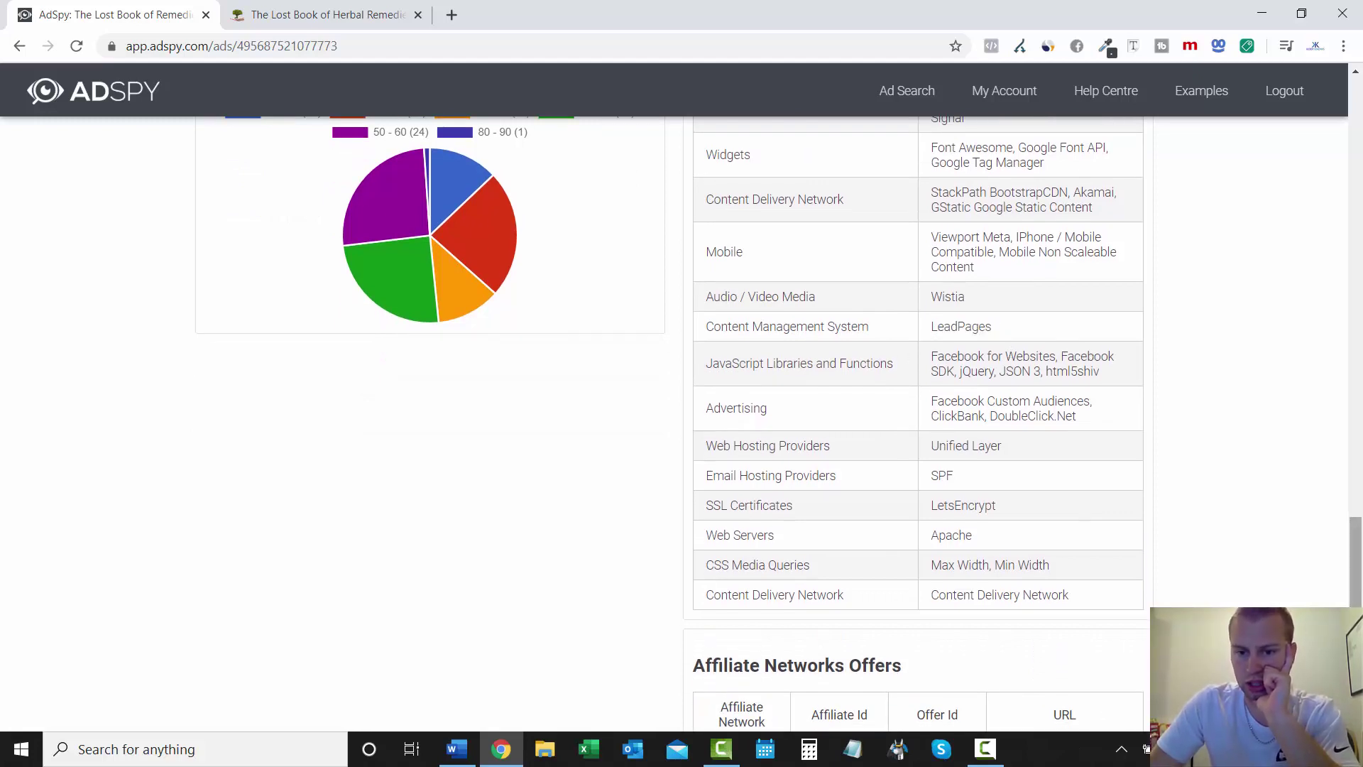
Select the hop.clickbank.net URL among the affiliate network offers.
scroll(1084, 347, "down", 1)
left_click_drag(1359, 560, 1360, 570)
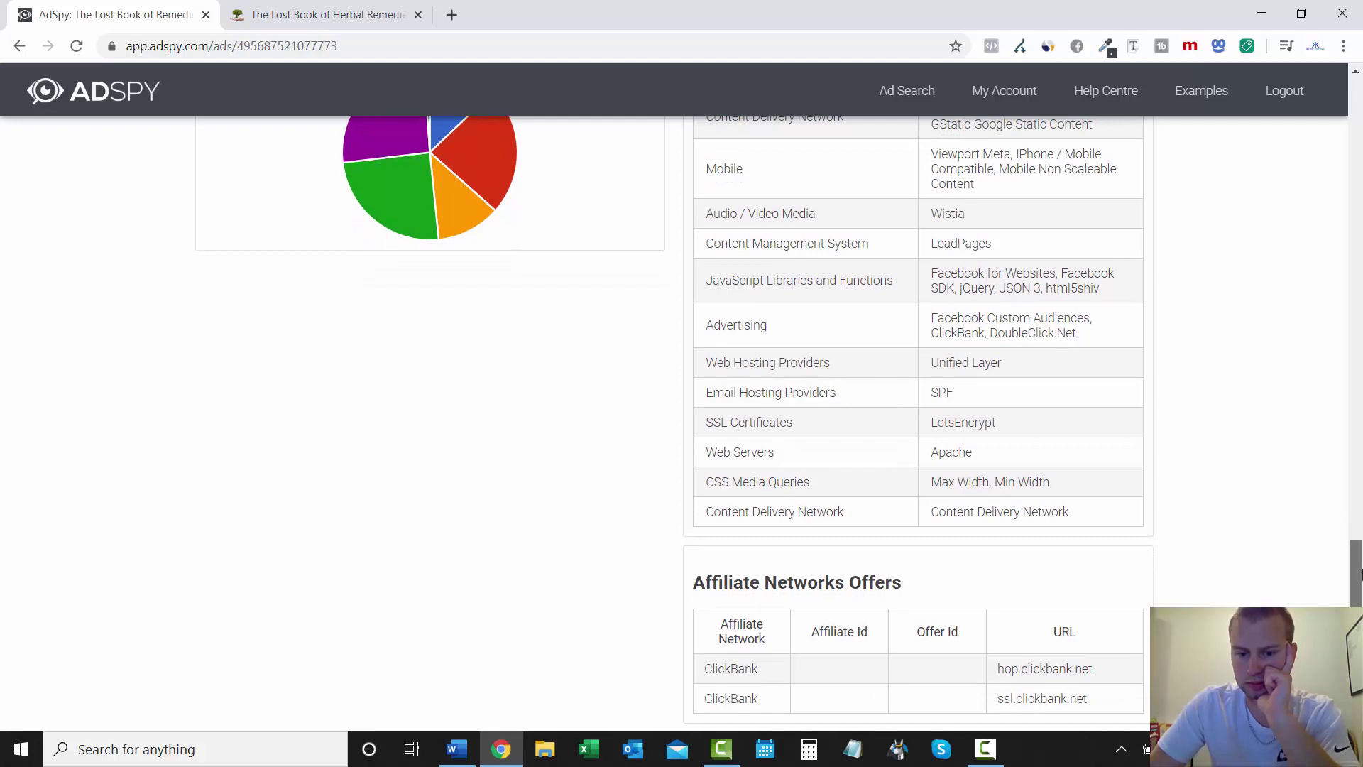
left_click_drag(1096, 669, 875, 661)
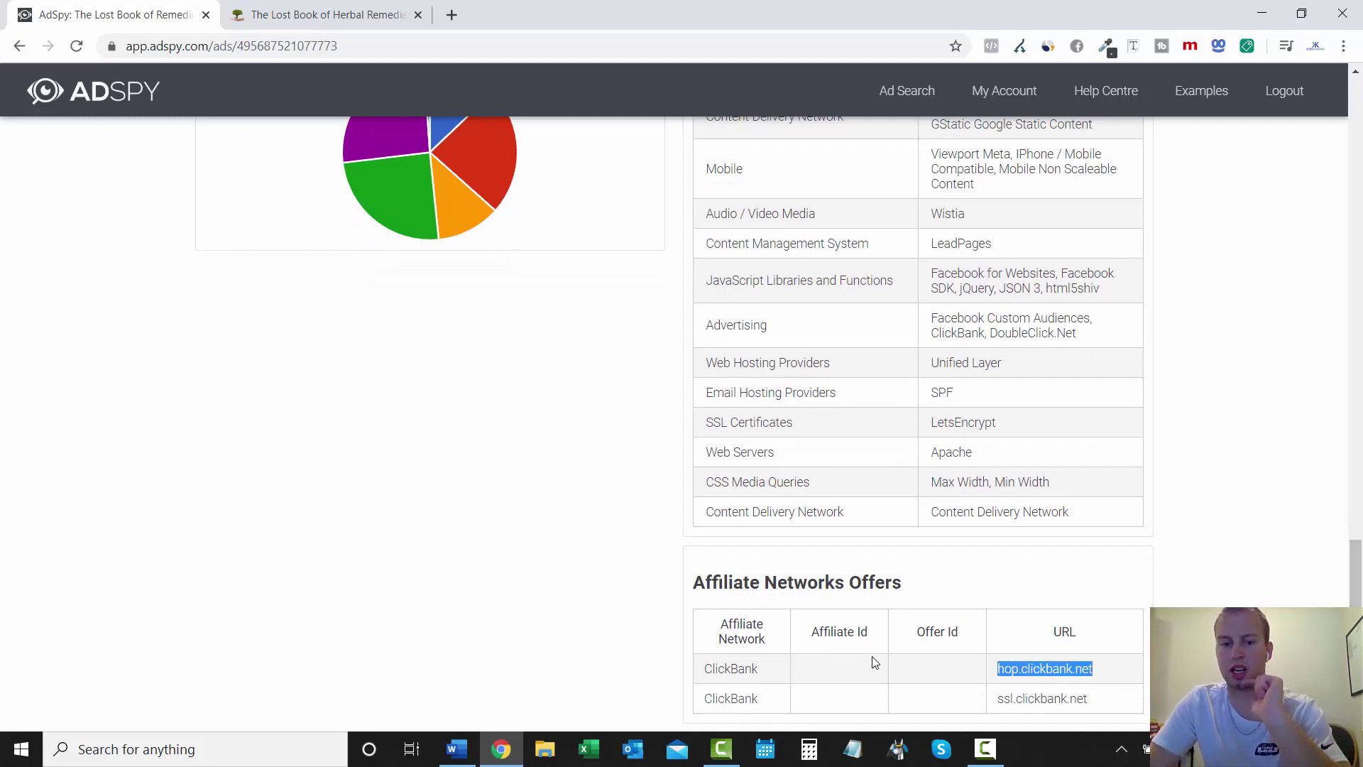
Go back to the ClickBank search results sorted by likes, glancing at the Word notes.
key("Home")
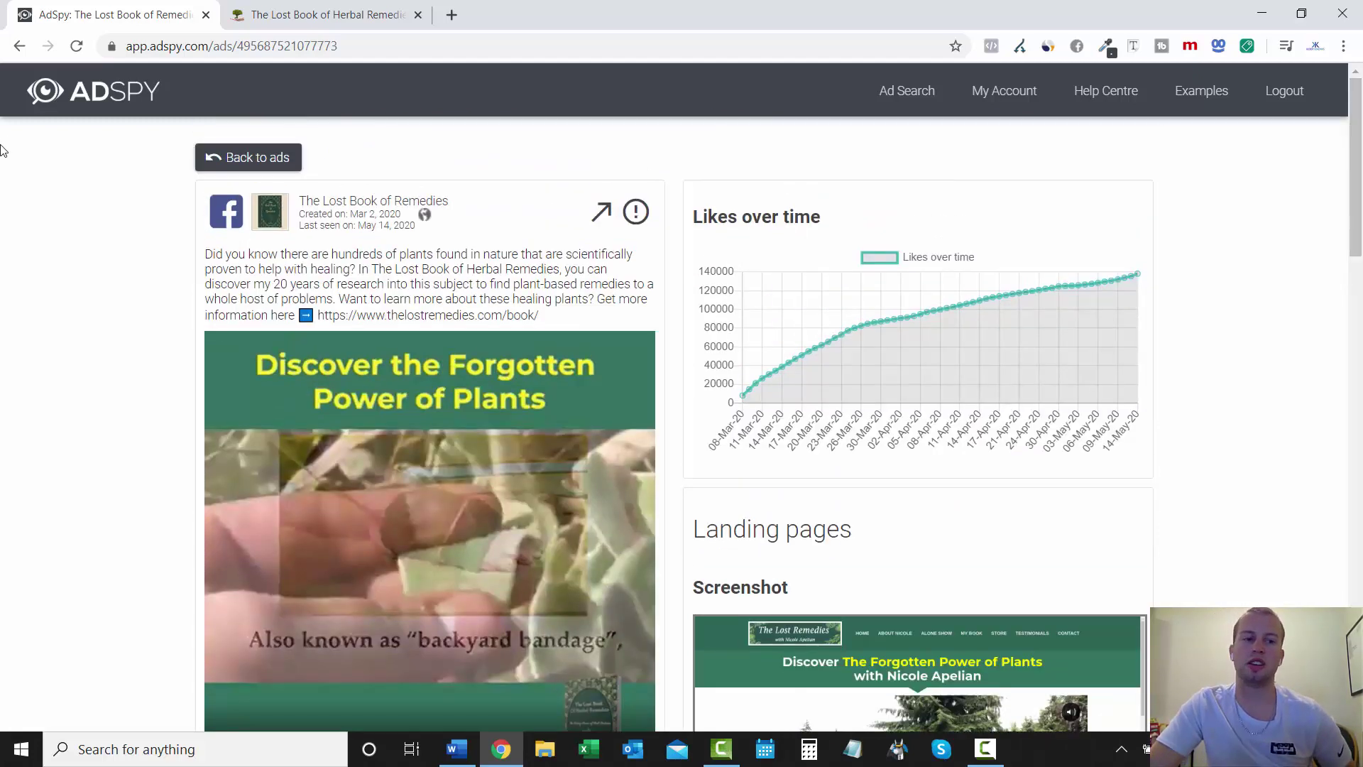
left_click(19, 47)
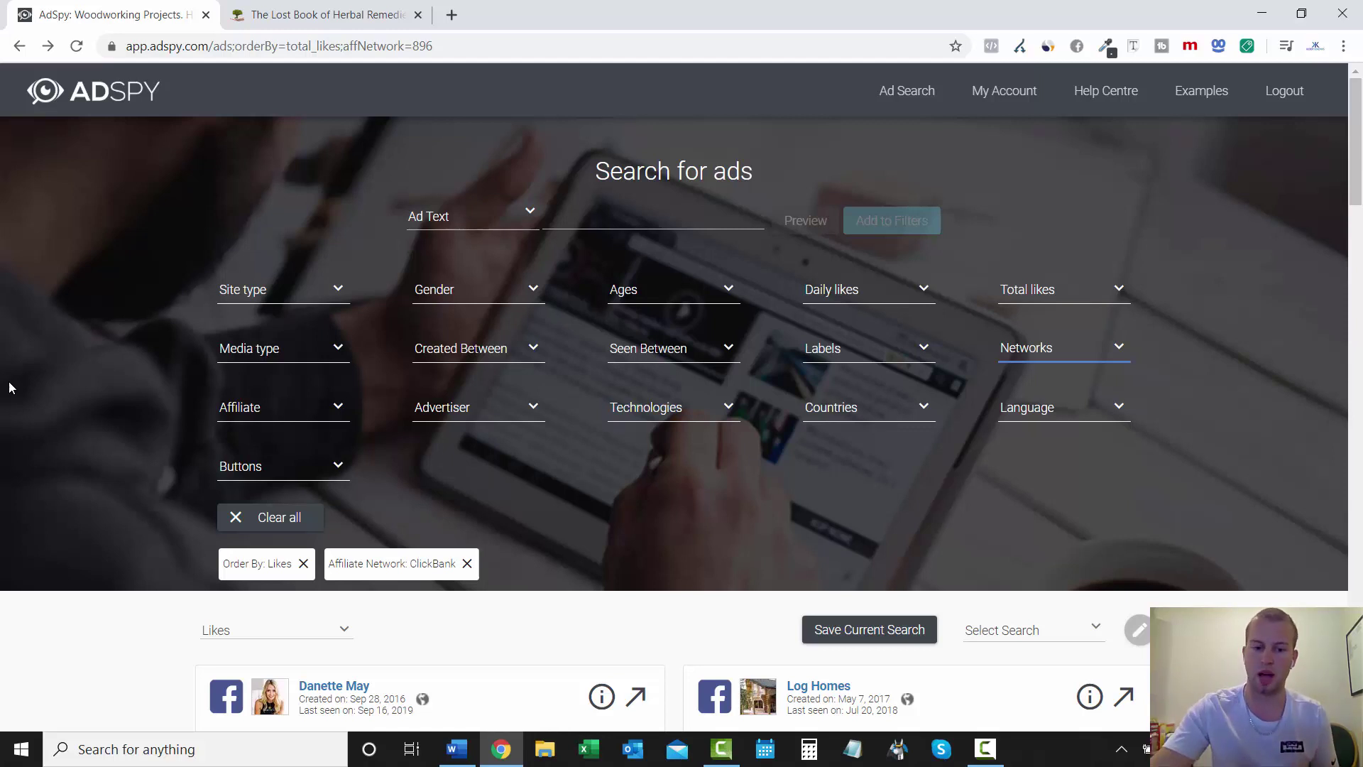
left_click(457, 748)
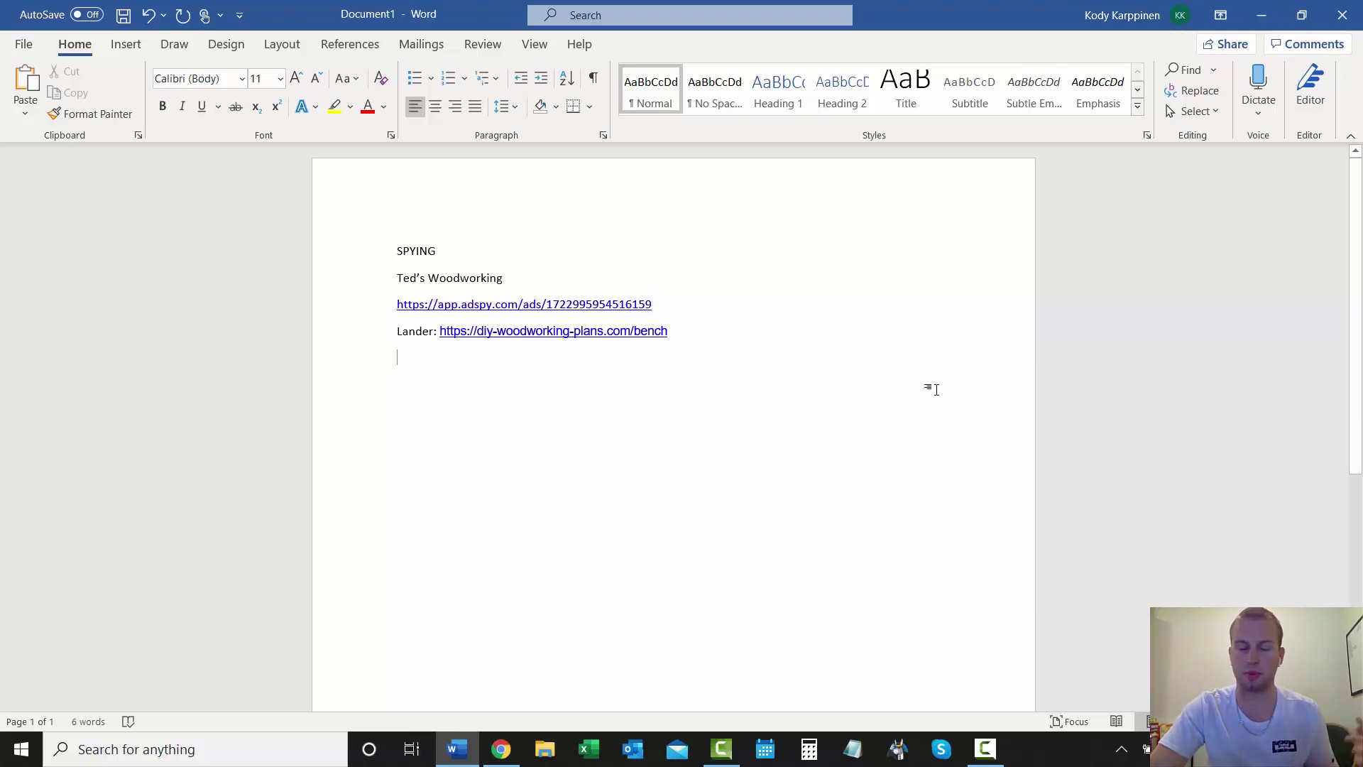
left_click(1261, 15)
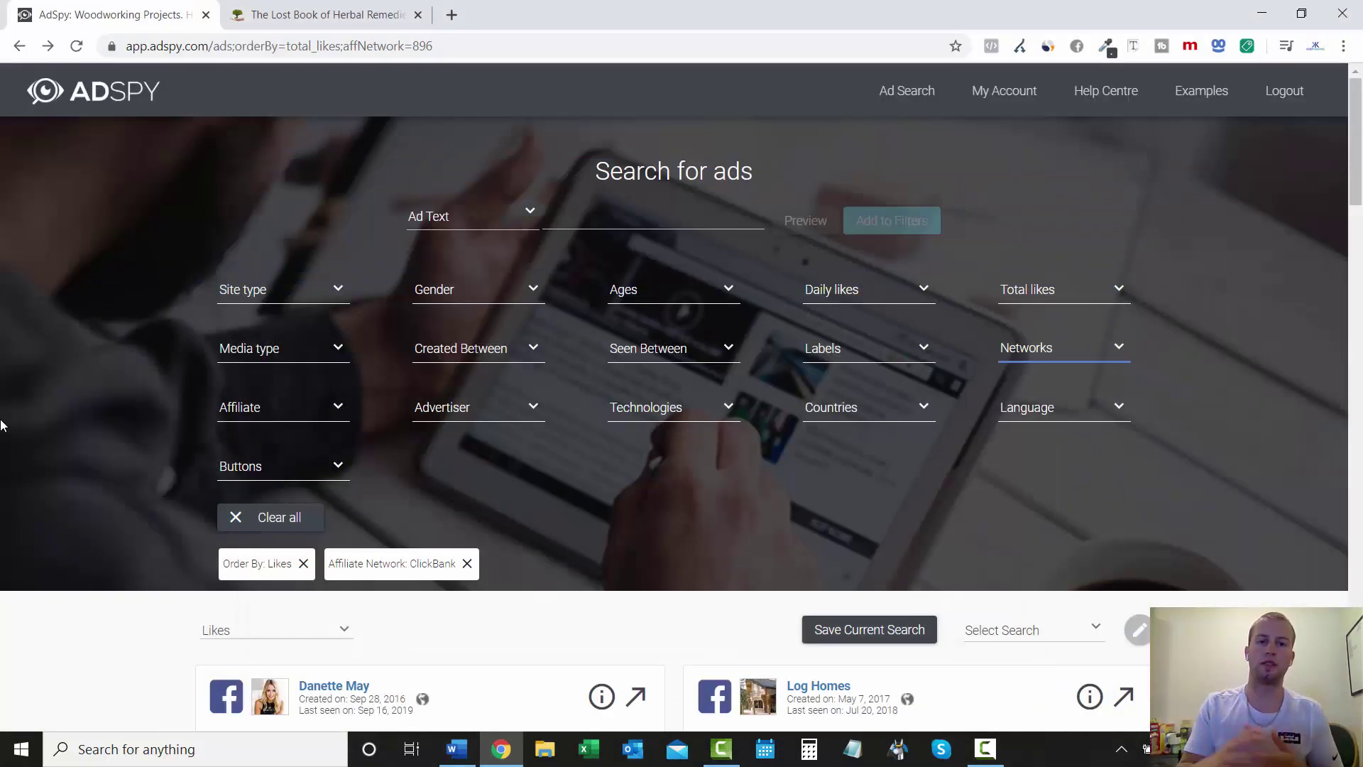